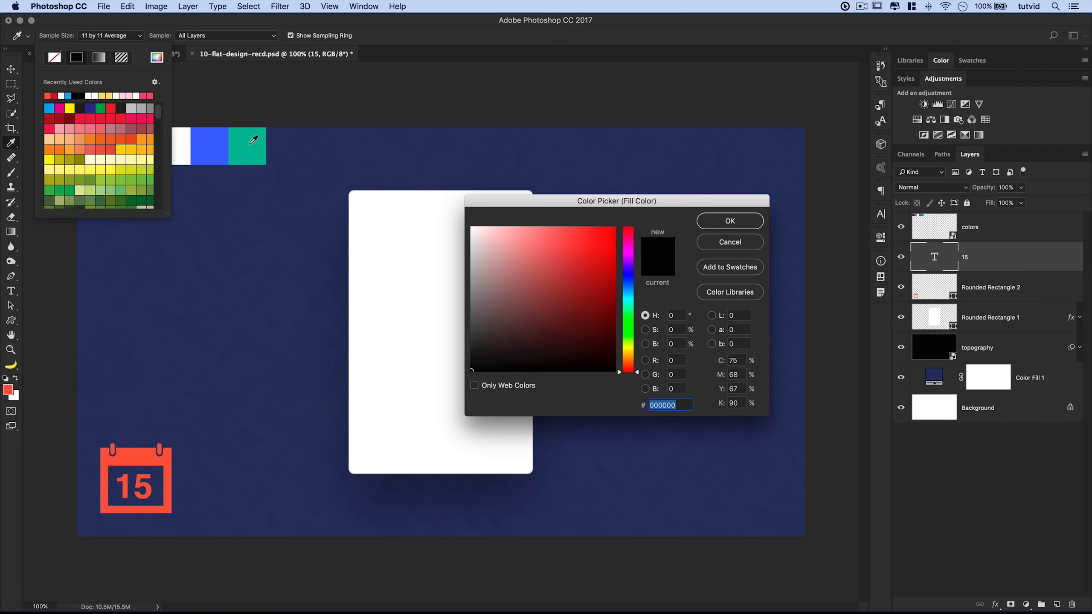
# - Set the shape fill to the blue swatch colour and place a small ring shape left of the white card
pyautogui.click(211, 146)
pyautogui.click(730, 222)
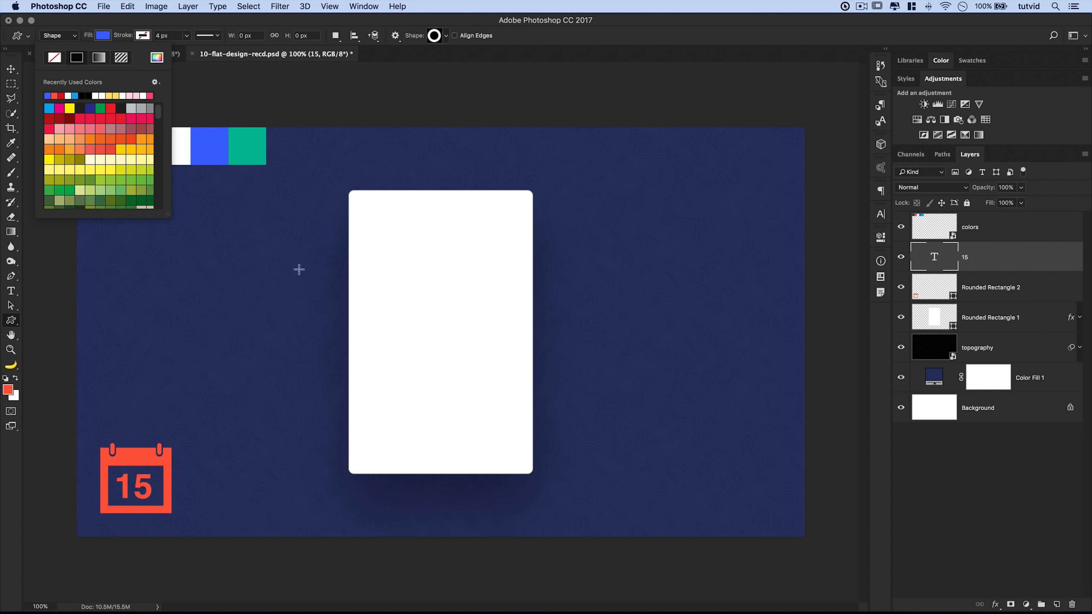
pyautogui.click(254, 291)
pyautogui.press('Return')
# - Scatter copies of the small blue ring above and on both sides of the white card
pyautogui.press('v')
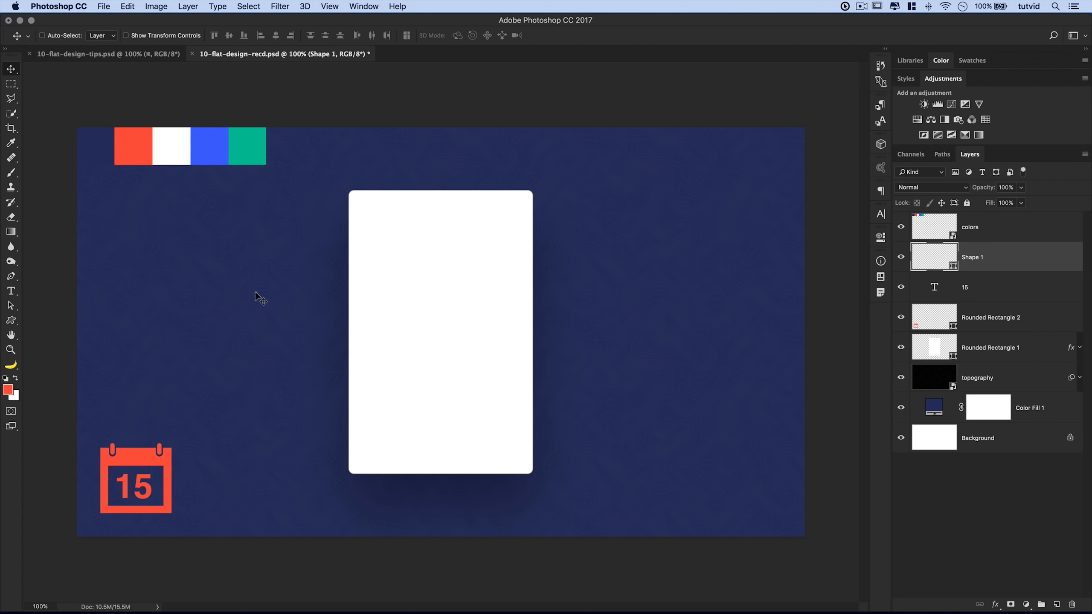
pyautogui.moveTo(261, 300); pyautogui.dragTo(457, 172)
pyautogui.moveTo(458, 172); pyautogui.dragTo(535, 148)
pyautogui.moveTo(535, 148); pyautogui.dragTo(639, 150)
pyautogui.moveTo(639, 150); pyautogui.dragTo(591, 202)
pyautogui.moveTo(592, 202); pyautogui.dragTo(649, 221)
pyautogui.moveTo(649, 220); pyautogui.dragTo(704, 218)
pyautogui.moveTo(225, 206); pyautogui.dragTo(300, 265)
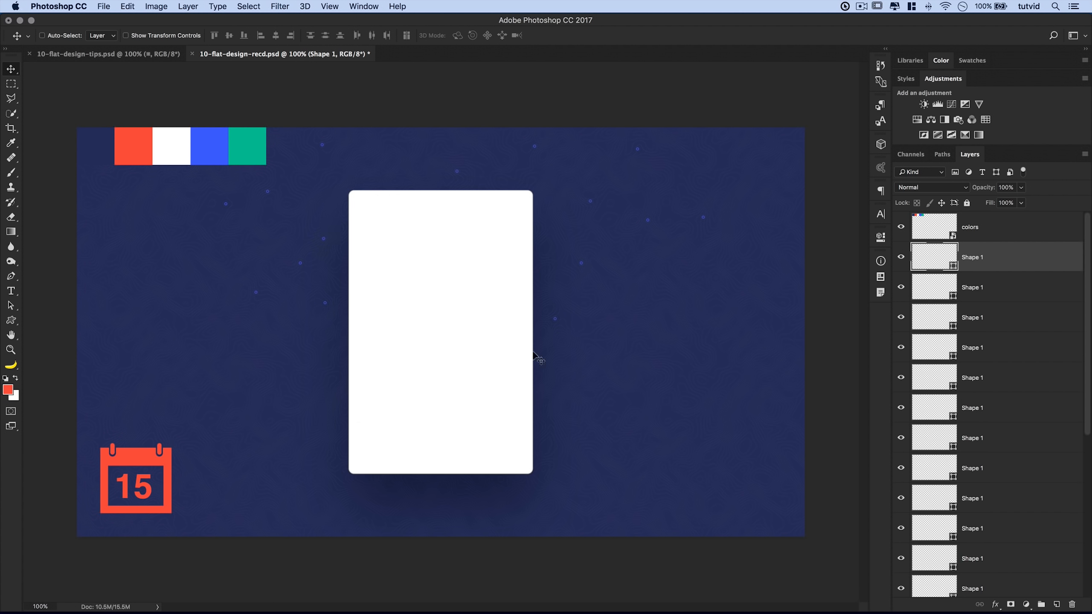
# - Move the colour swatch strip into the lower-right corner of the canvas
pyautogui.click(989, 224)
pyautogui.moveTo(177, 155); pyautogui.dragTo(715, 526)
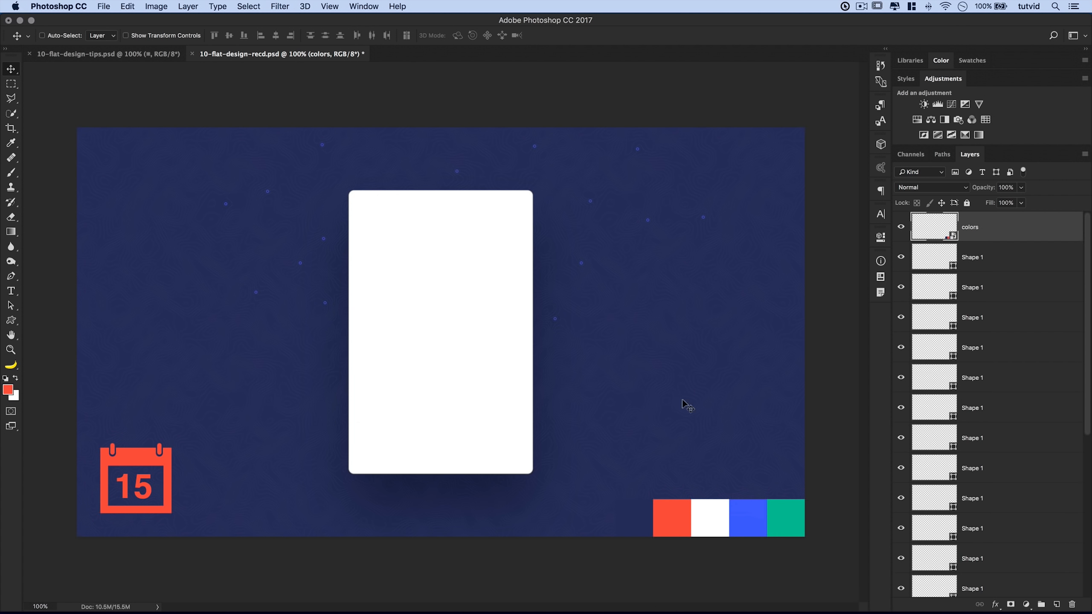
# - Merge all the ring shape layers into one layer
pyautogui.scroll(-10, 1021, 388)
pyautogui.click(1020, 396)
pyautogui.scroll(10, 1024, 288)
pyautogui.keyDown('shift'); pyautogui.click(1020, 251); pyautogui.keyUp('shift')
pyautogui.press('super+g')
pyautogui.press('super+e')
# - Rename the merged ring layer as circles
pyautogui.doubleClick(973, 257)
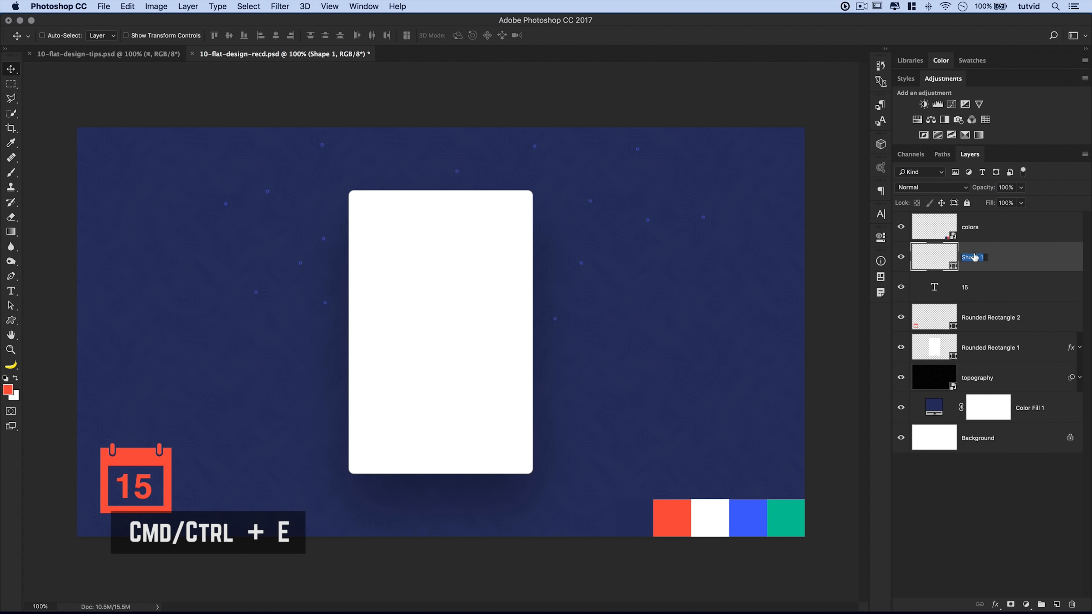
pyautogui.write('cirlces')
pyautogui.press('Return')
pyautogui.doubleClick(971, 258)
pyautogui.write('circles\\')
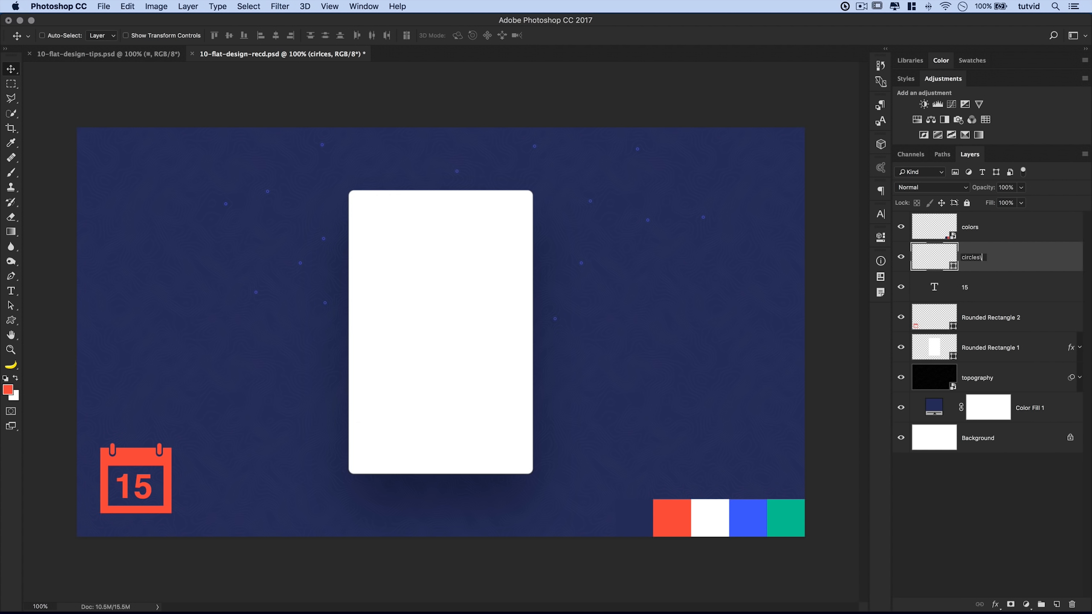
pyautogui.press('Return')
# - Place a solid triangle custom shape, 15 px wide and 15 px high, left of the white card
pyautogui.press('i')
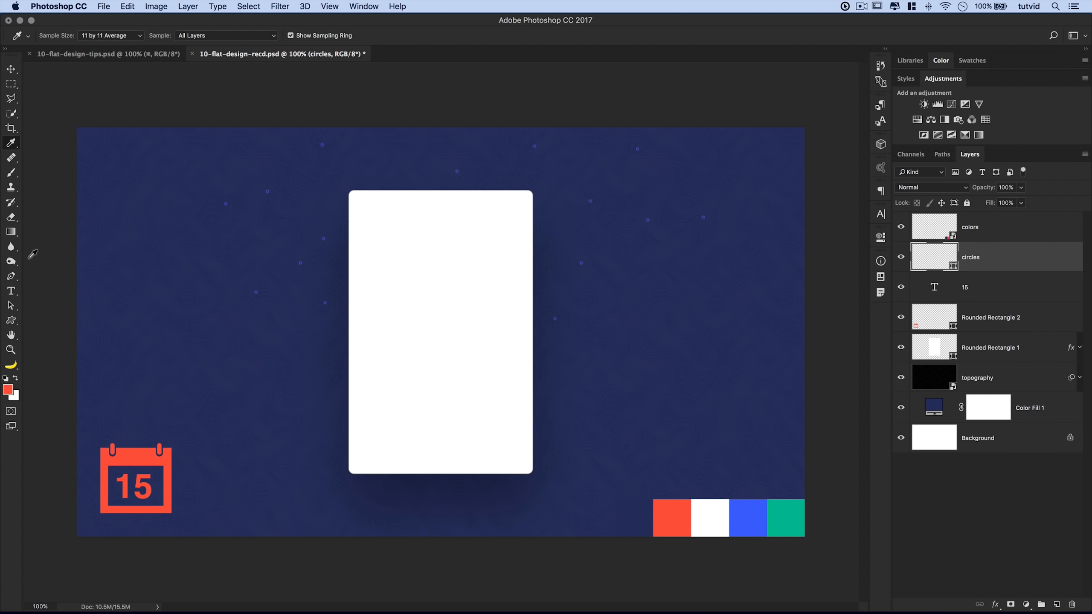
pyautogui.click(11, 322)
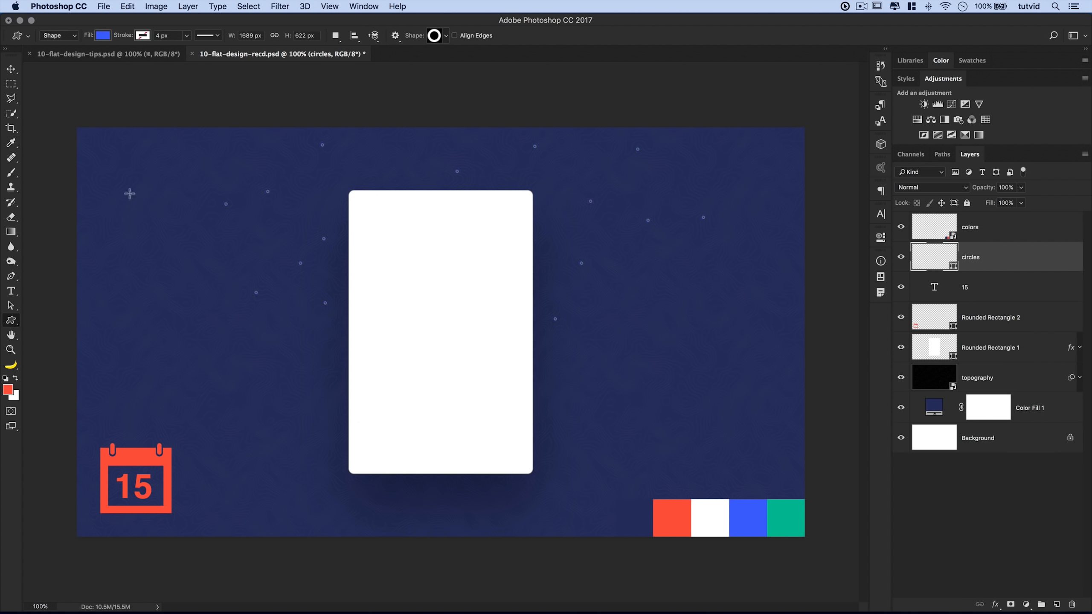
pyautogui.click(446, 36)
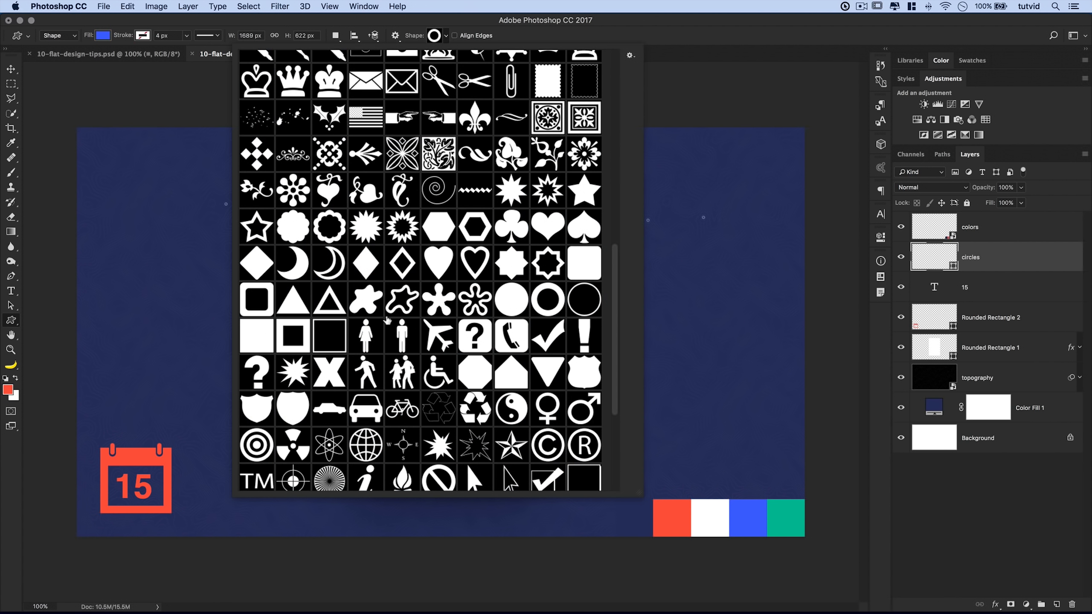
pyautogui.click(294, 309)
pyautogui.click(194, 279)
pyautogui.write('15')
pyautogui.press('Tab')
pyautogui.write('15')
pyautogui.press('Return')
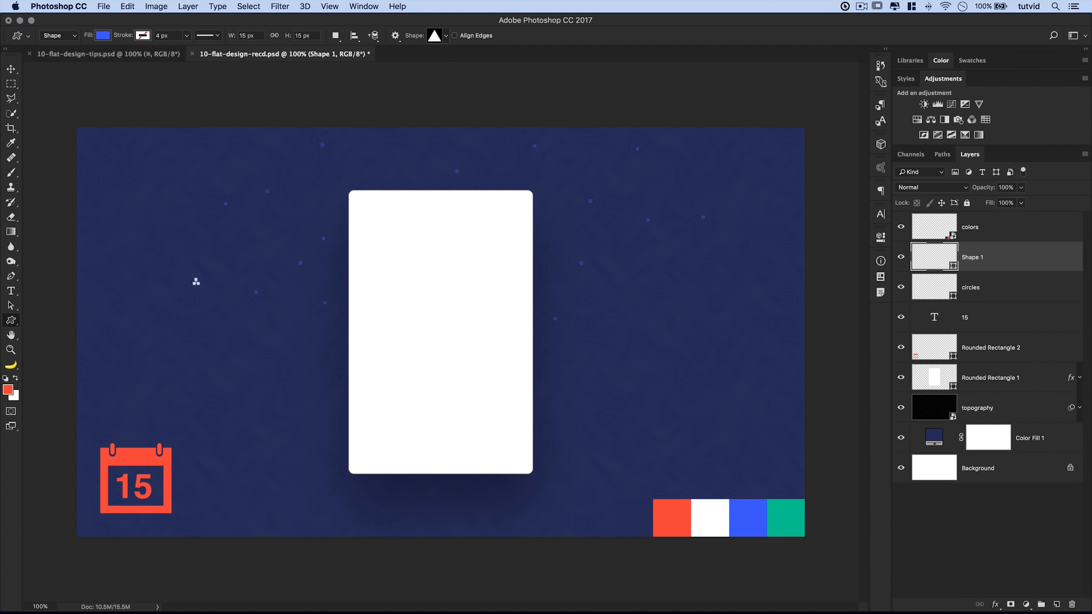
# - Fill the triangle with the green swatch colour, 2abb9b
pyautogui.click(103, 36)
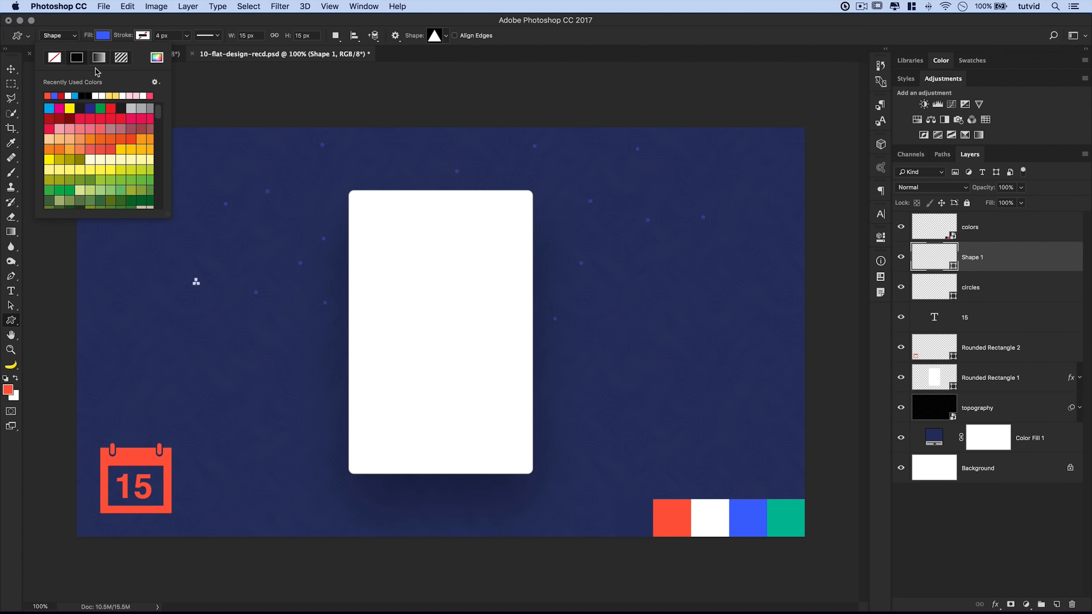
pyautogui.click(157, 58)
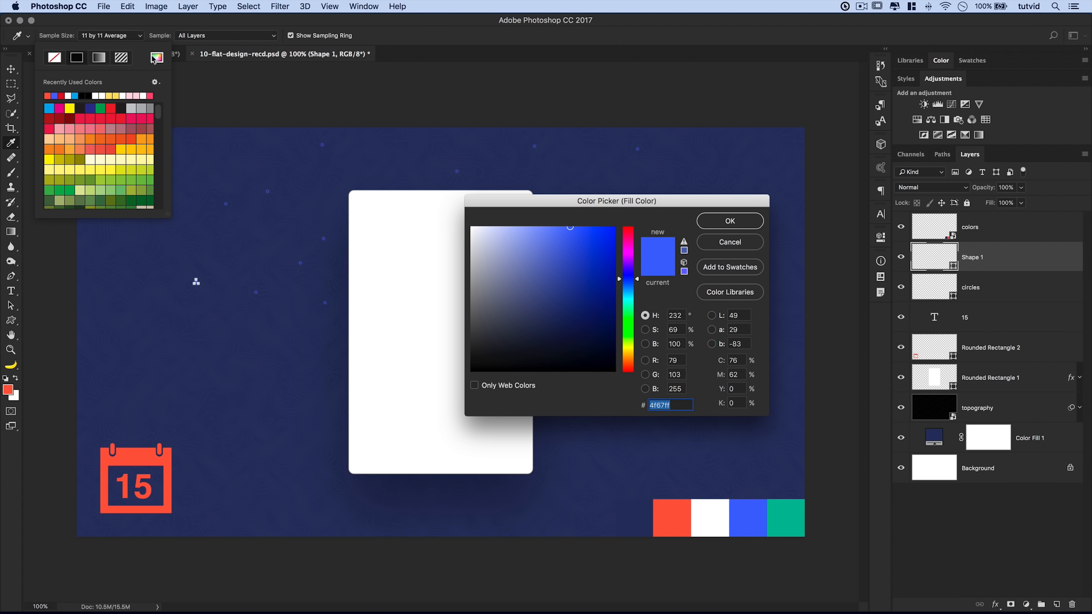
pyautogui.click(788, 525)
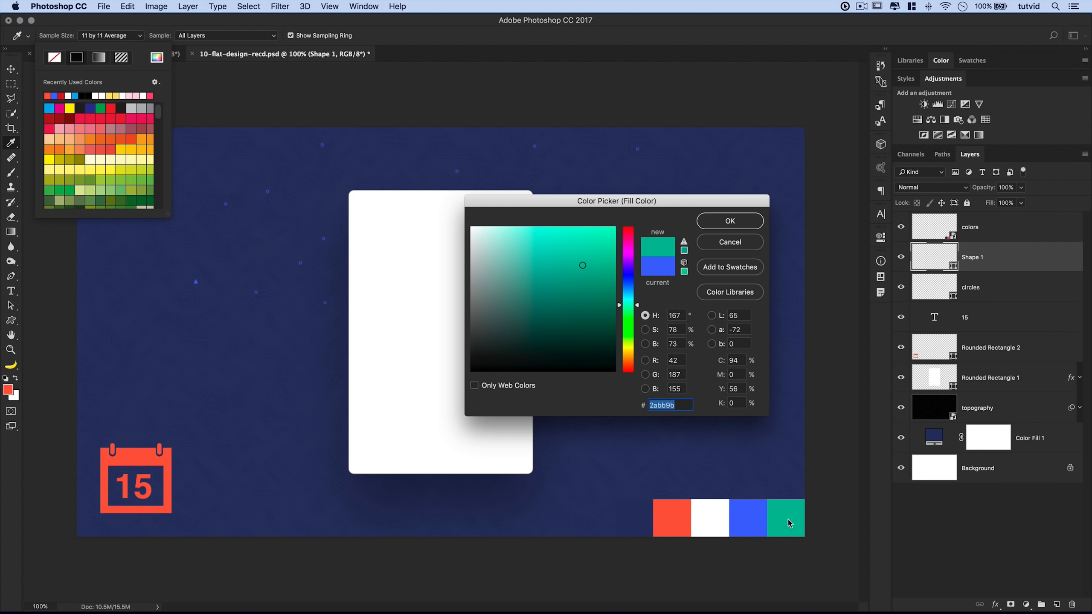
pyautogui.click(754, 220)
# - Scatter copies of the green triangle above and on both sides of the white card
pyautogui.press('v')
pyautogui.moveTo(197, 283); pyautogui.dragTo(213, 249)
pyautogui.moveTo(213, 249); pyautogui.dragTo(683, 189)
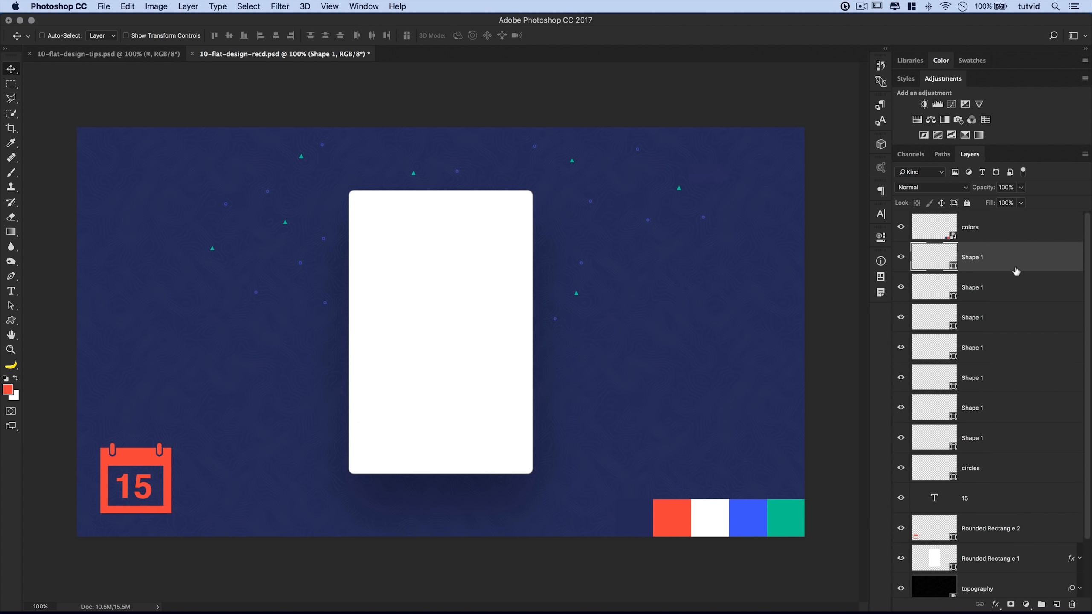
# - Merge all the triangle shape layers into one and rename it as triangles
pyautogui.keyDown('shift'); pyautogui.click(1000, 446); pyautogui.keyUp('shift')
pyautogui.press('super+e')
pyautogui.doubleClick(973, 258)
pyautogui.write('triangles')
pyautogui.press('Return')
# - Place a diamond custom shape, 10 px wide and 10 px high, left of the scattered triangles
pyautogui.press('u')
pyautogui.press('Tab')
pyautogui.write('10')
pyautogui.press('Return')
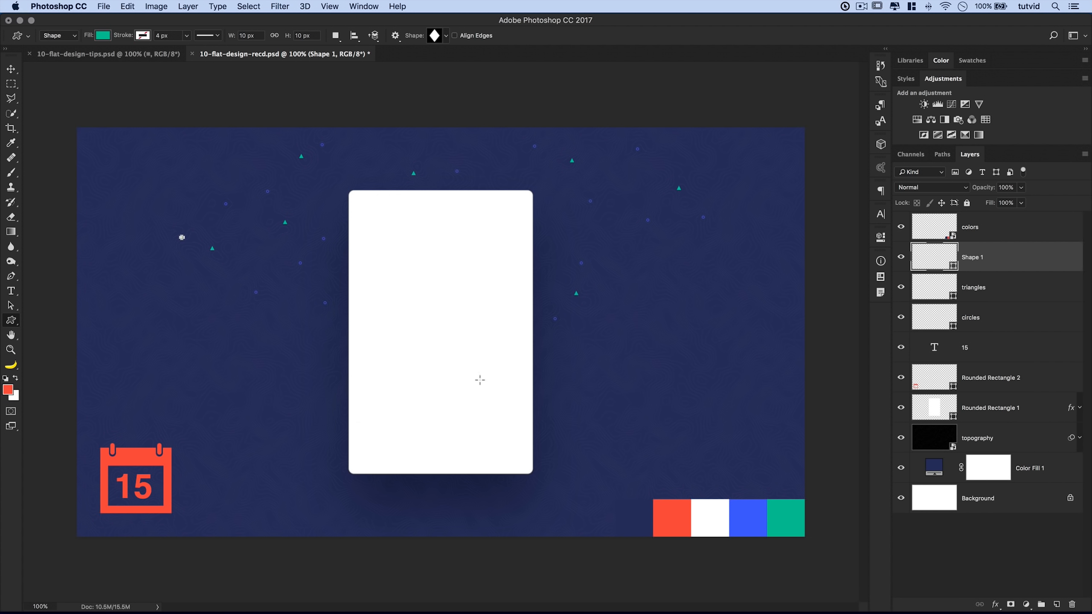
# - Fill the diamond with the red-orange swatch colour, ff5a43
pyautogui.click(102, 35)
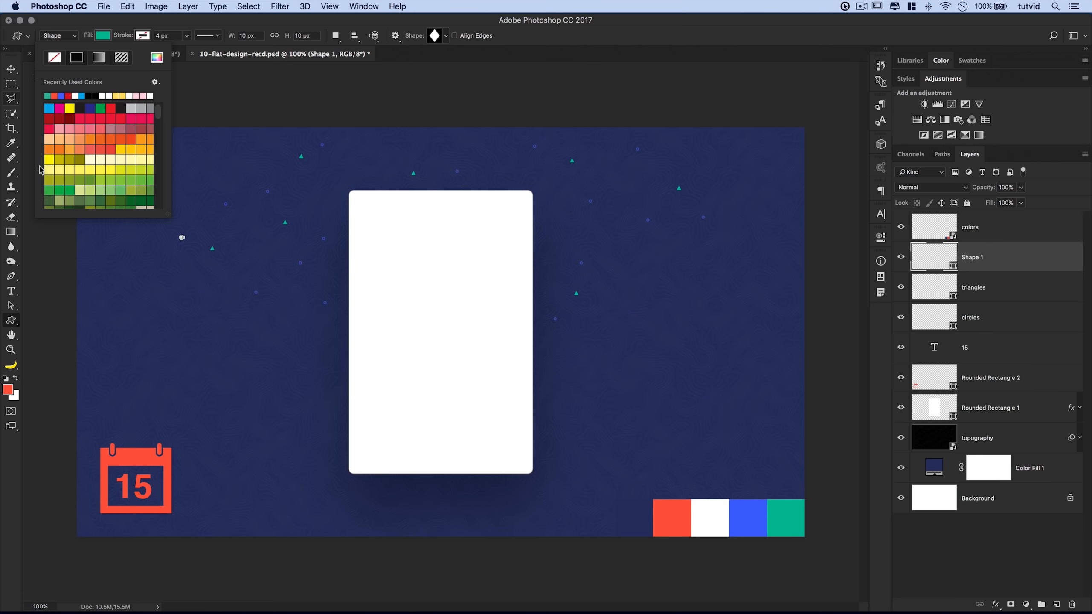
pyautogui.click(157, 58)
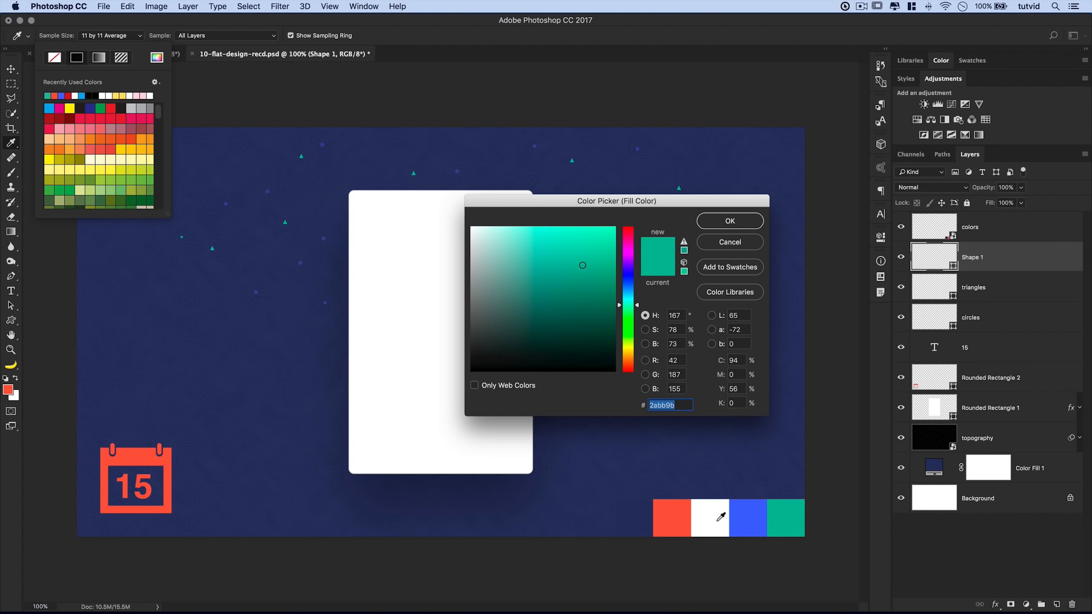
pyautogui.click(681, 522)
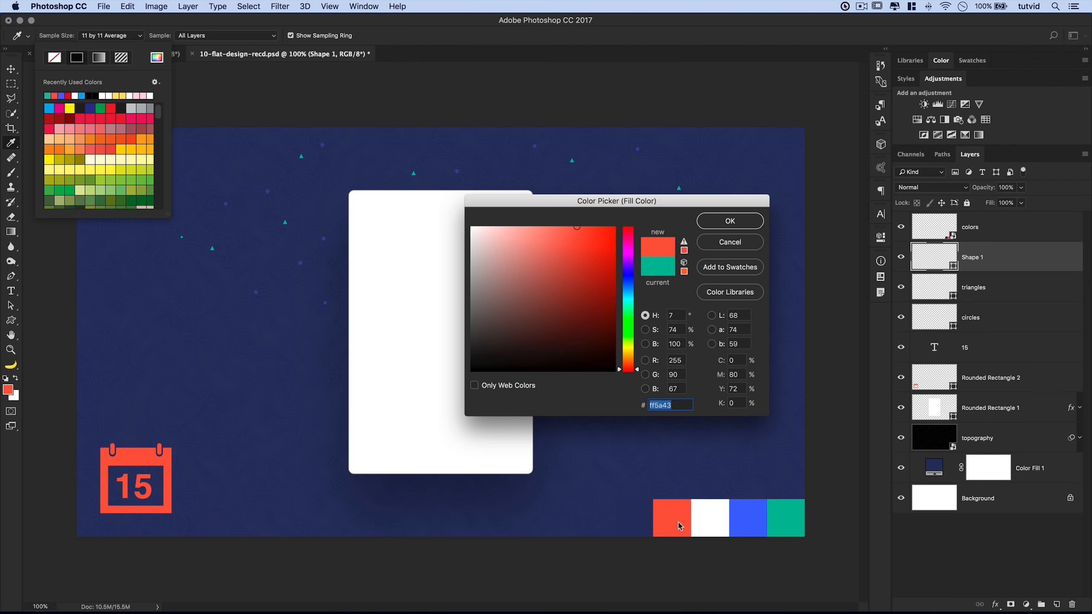
pyautogui.click(729, 221)
pyautogui.click(102, 35)
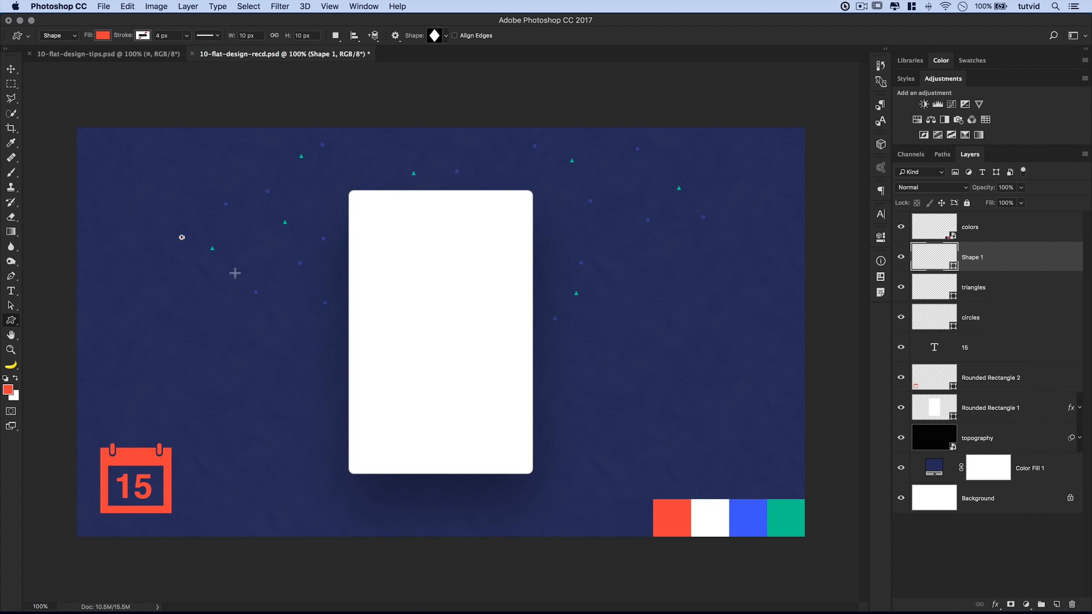
# - Scatter copies of the red-orange diamond above and on both sides of the white card
pyautogui.click(11, 68)
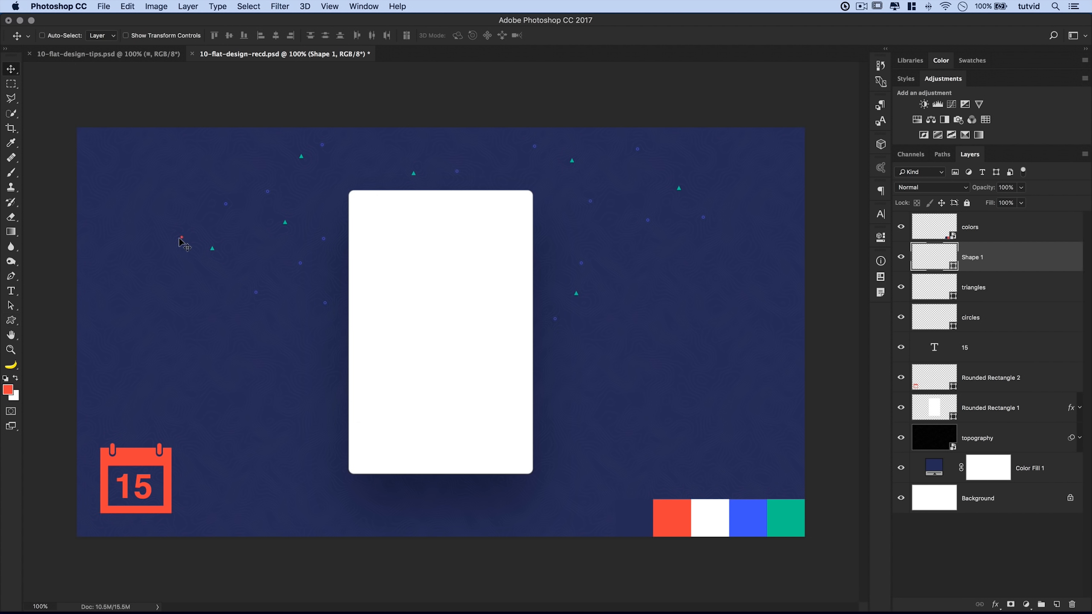
pyautogui.moveTo(181, 238); pyautogui.dragTo(294, 289)
pyautogui.moveTo(295, 289); pyautogui.dragTo(334, 181)
pyautogui.moveTo(333, 182); pyautogui.dragTo(387, 156)
pyautogui.moveTo(387, 155); pyautogui.dragTo(492, 178)
pyautogui.moveTo(492, 178); pyautogui.dragTo(589, 155)
pyautogui.moveTo(589, 155); pyautogui.dragTo(561, 235)
pyautogui.moveTo(670, 235); pyautogui.dragTo(205, 183)
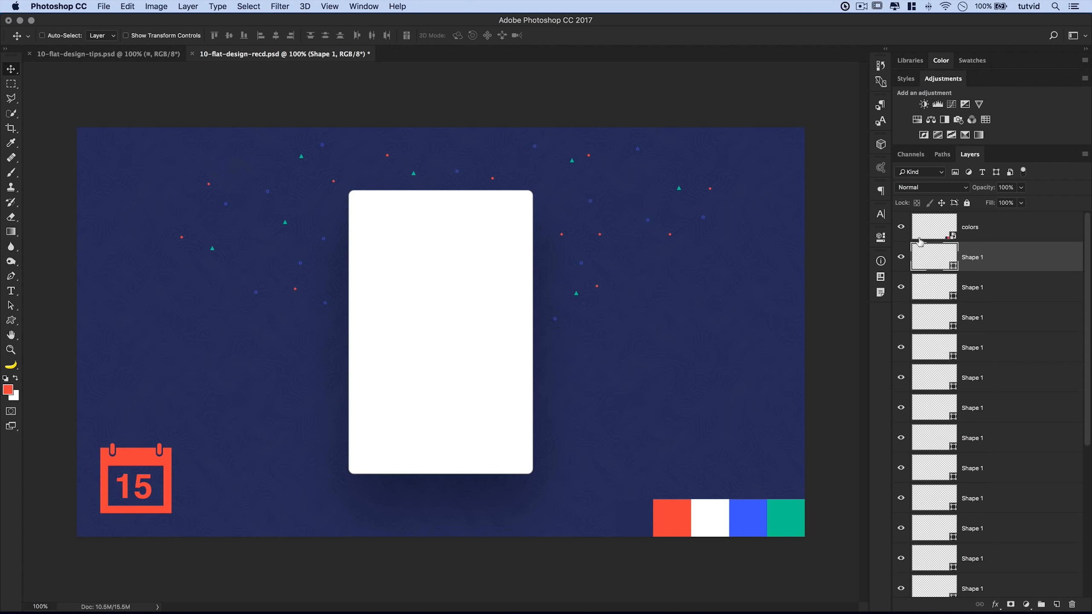
# - Merge all the diamond shape layers into one and rename it as Diamonds
pyautogui.scroll(-6, 1009, 297)
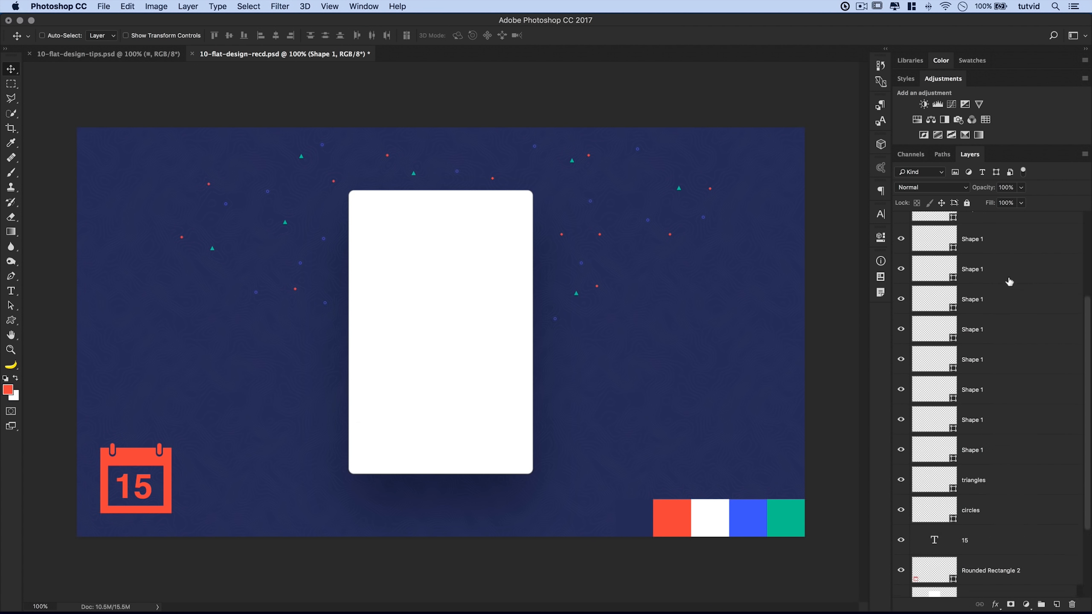
pyautogui.keyDown('shift'); pyautogui.click(987, 401); pyautogui.keyUp('shift')
pyautogui.press('super+e')
pyautogui.doubleClick(977, 259)
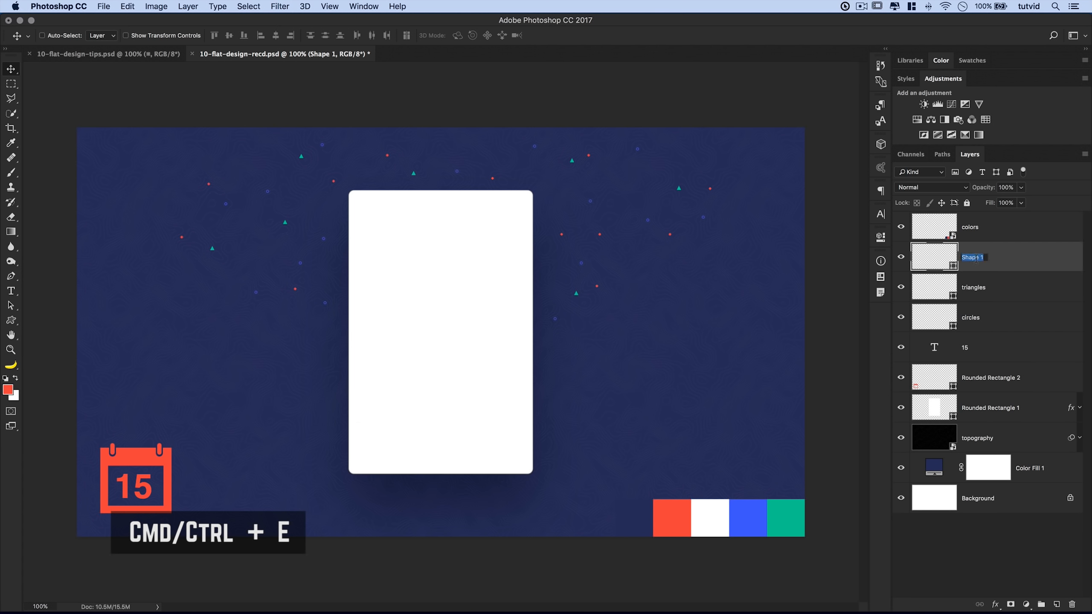
pyautogui.write('Diamonds')
pyautogui.press('Return')
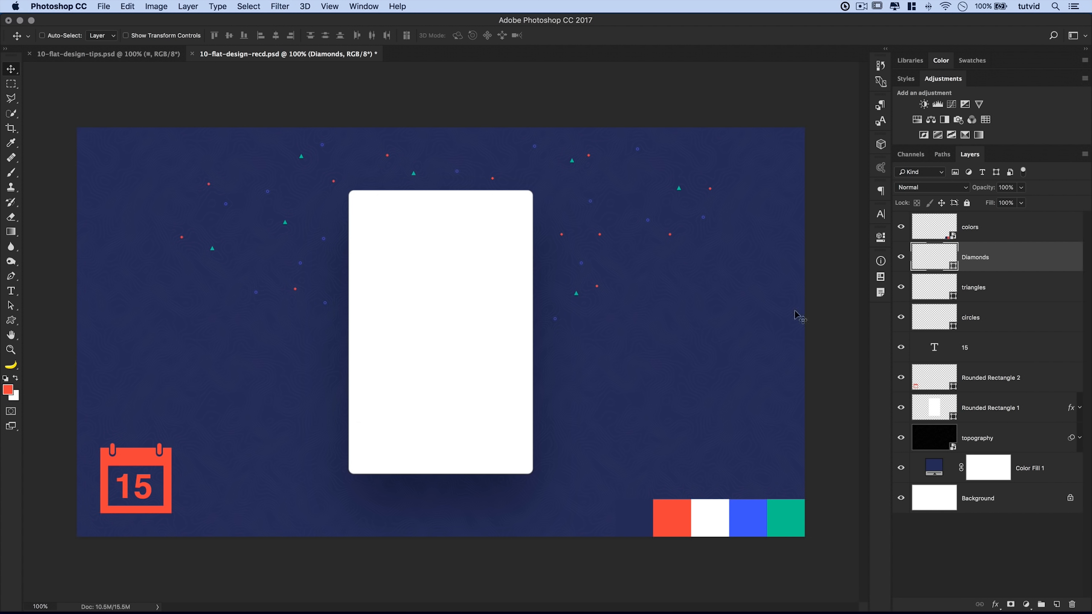
# - Group the Diamonds, triangles and circles layers as specklesofshapes and save the document
pyautogui.keyDown('shift'); pyautogui.click(979, 317); pyautogui.keyUp('shift')
pyautogui.press('super+g')
pyautogui.doubleClick(943, 249)
pyautogui.write('specklesofshapes')
pyautogui.press('Return')
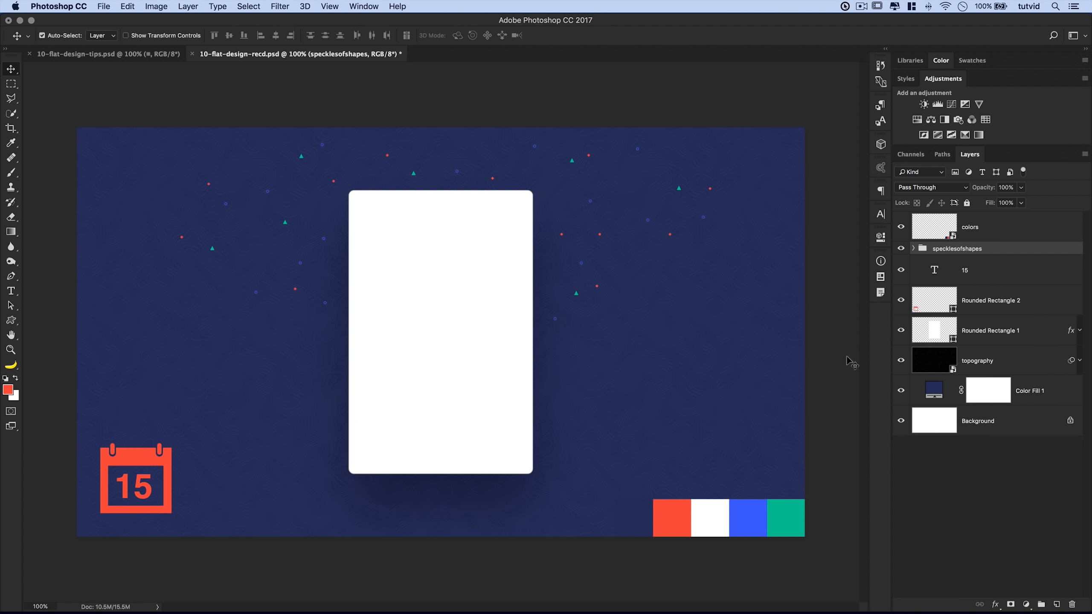
pyautogui.press('super+s')
pyautogui.click(330, 6)
pyautogui.moveTo(367, 248)
pyautogui.press('Escape')
# - Centre the calendar shape and its 15 text horizontally and vertically on the white card, and move the 15 down inside the calendar frame
pyautogui.click(1002, 270)
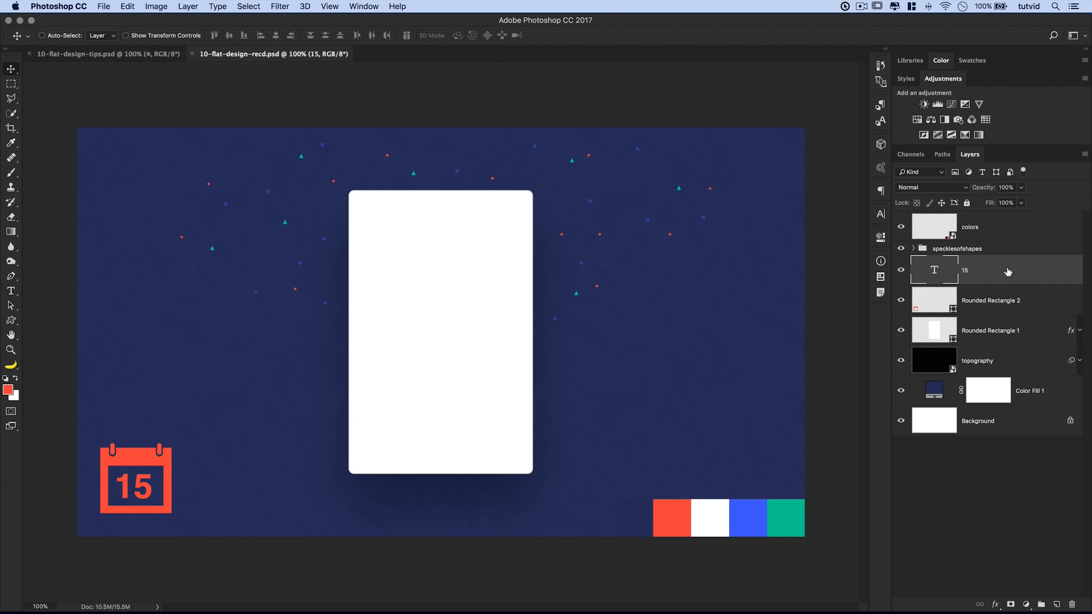
pyautogui.keyDown('shift'); pyautogui.click(1040, 308); pyautogui.keyUp('shift')
pyautogui.keyDown('super'); pyautogui.click(934, 330); pyautogui.keyUp('super')
pyautogui.click(276, 36)
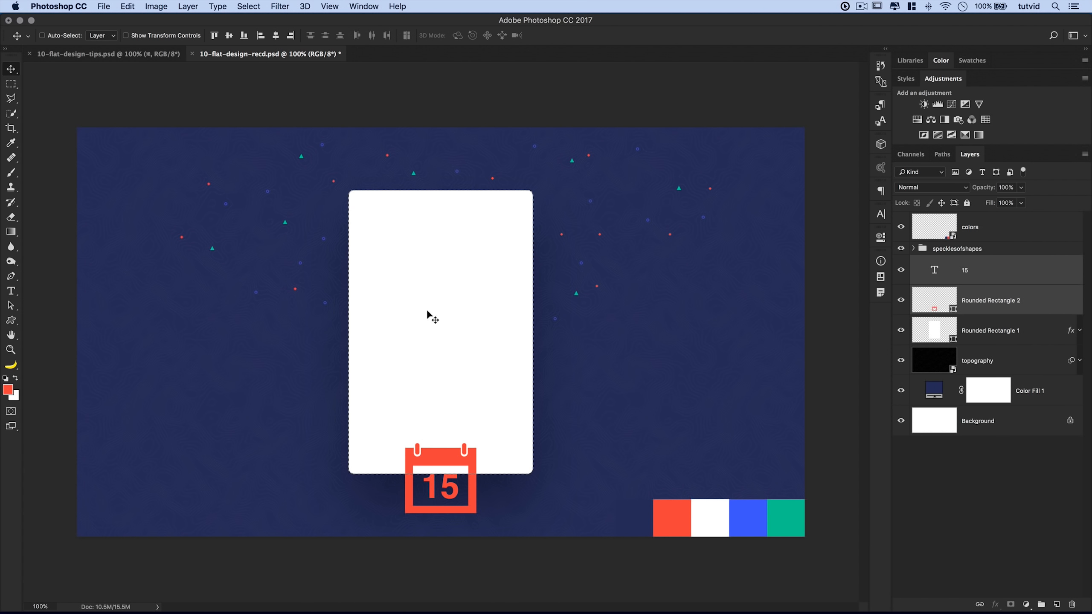
pyautogui.click(229, 36)
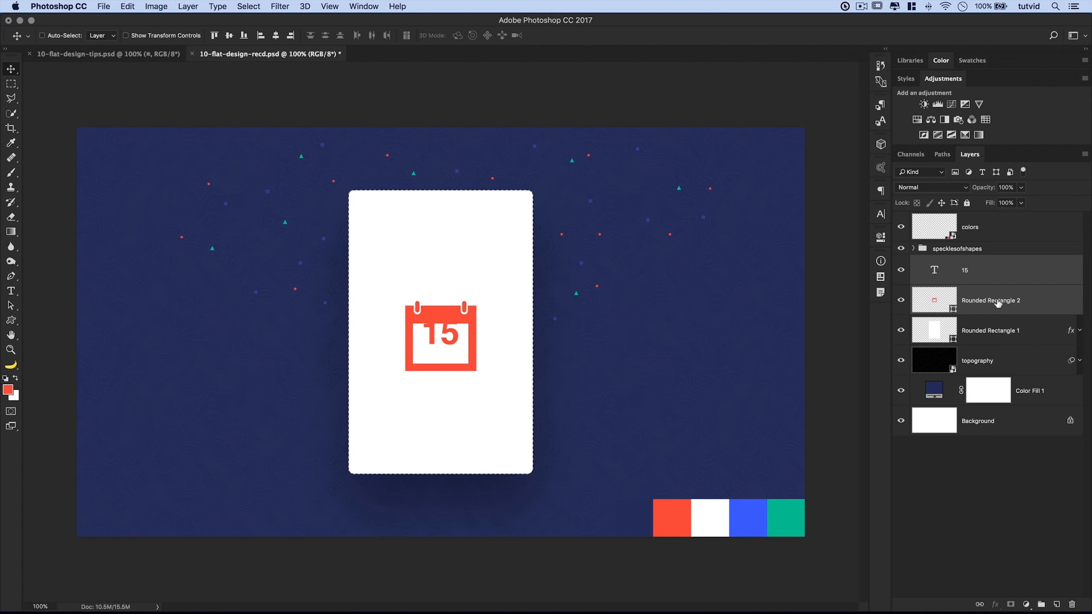
pyautogui.press('super+c')
pyautogui.press('super+d')
pyautogui.moveTo(450, 335); pyautogui.dragTo(448, 347)
# - Group the calendar shape and its number as calendaricon and move the icon to the upper part of the white card
pyautogui.press('super+g')
pyautogui.doubleClick(950, 262)
pyautogui.write('calendaricon')
pyautogui.press('Return')
pyautogui.moveTo(442, 316); pyautogui.dragTo(442, 238)
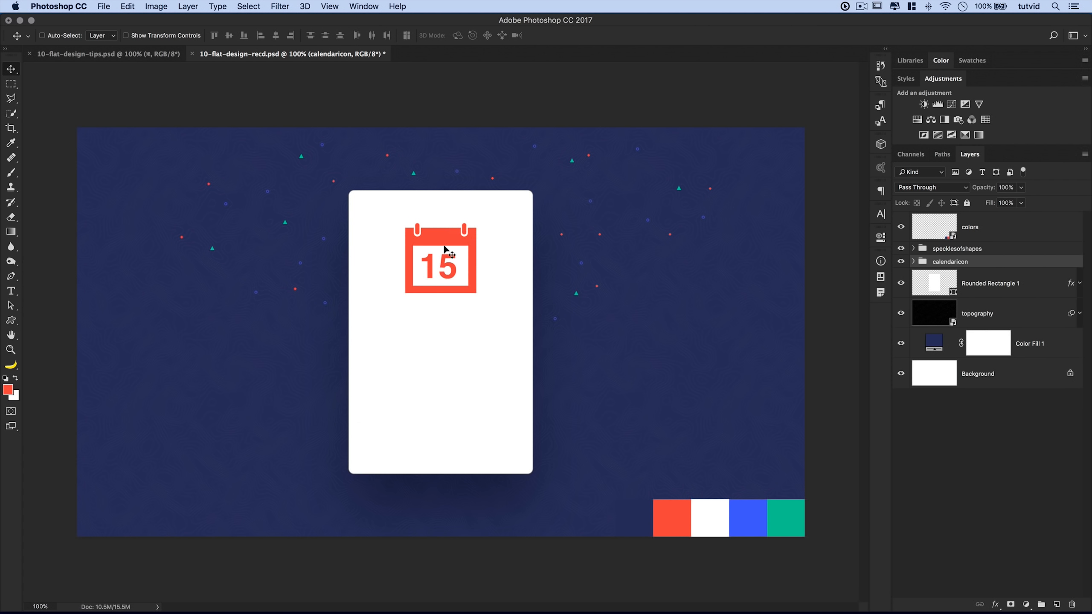
pyautogui.moveTo(444, 240)
pyautogui.mouseDown()
pyautogui.moveTo(444, 306)
pyautogui.moveTo(439, 236)
pyautogui.mouseUp()
# - Add the centred text "Confirmed." on the white card below the calendar icon
pyautogui.press('t')
pyautogui.click(436, 334)
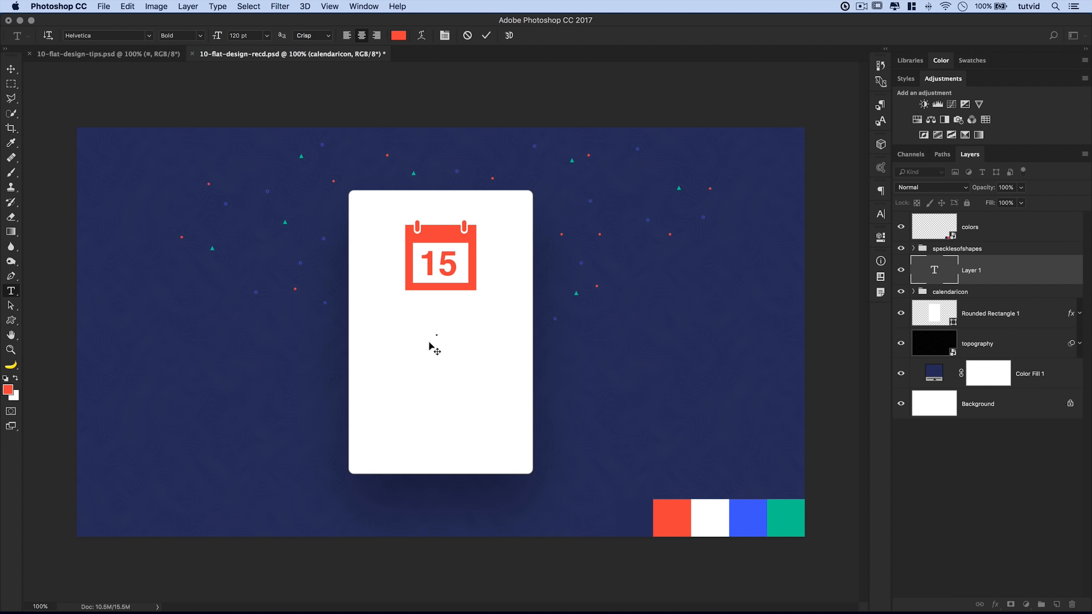
pyautogui.write('Confirmed')
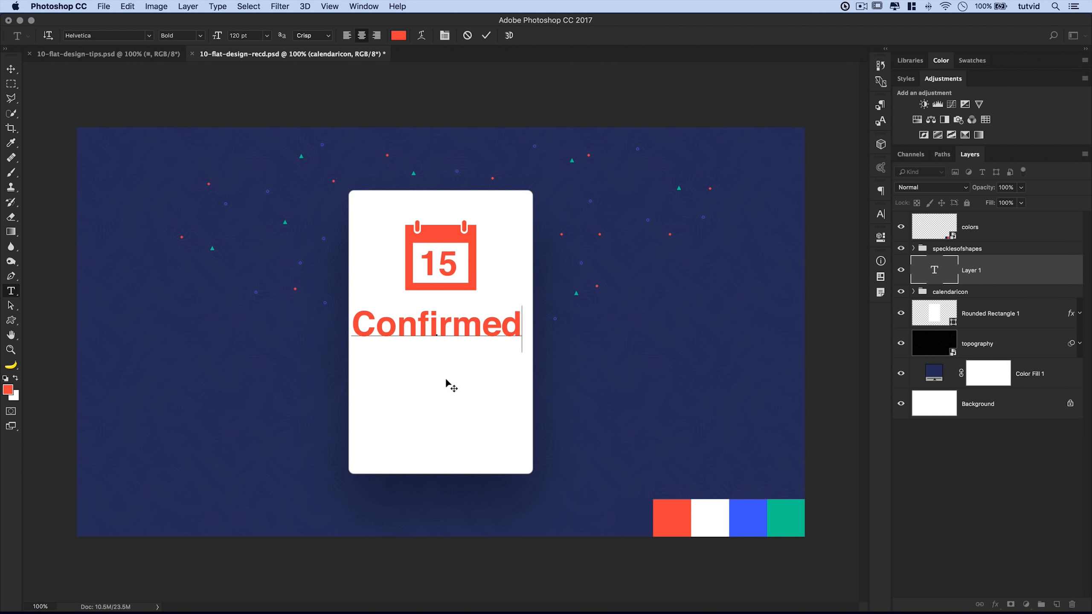
pyautogui.write('.')
pyautogui.click(485, 36)
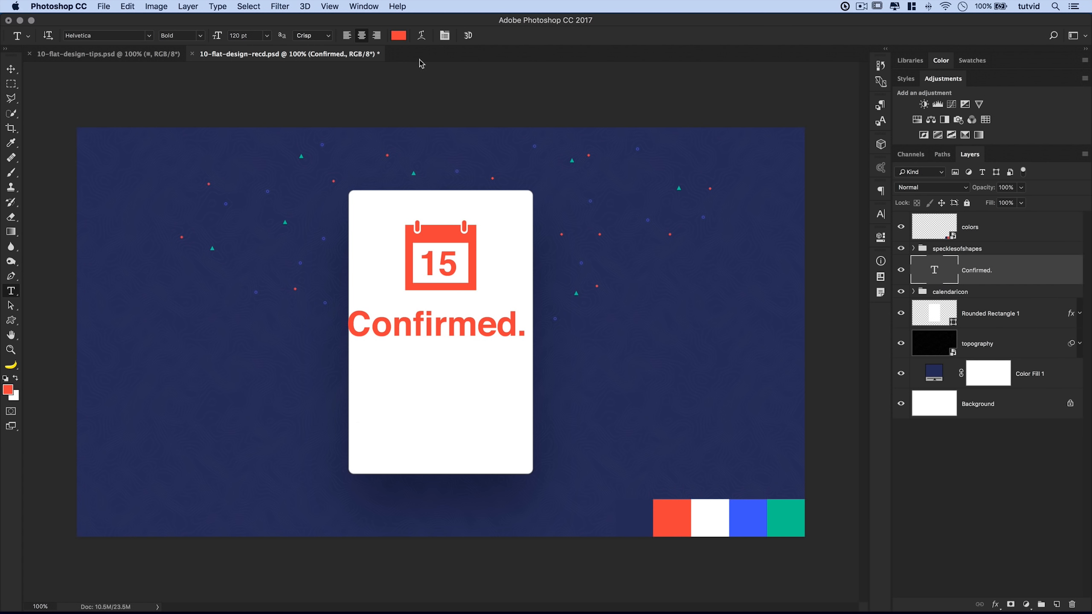
# - Change the "Confirmed." text colour to the dark navy sampled from the background, 2f3661
pyautogui.click(398, 36)
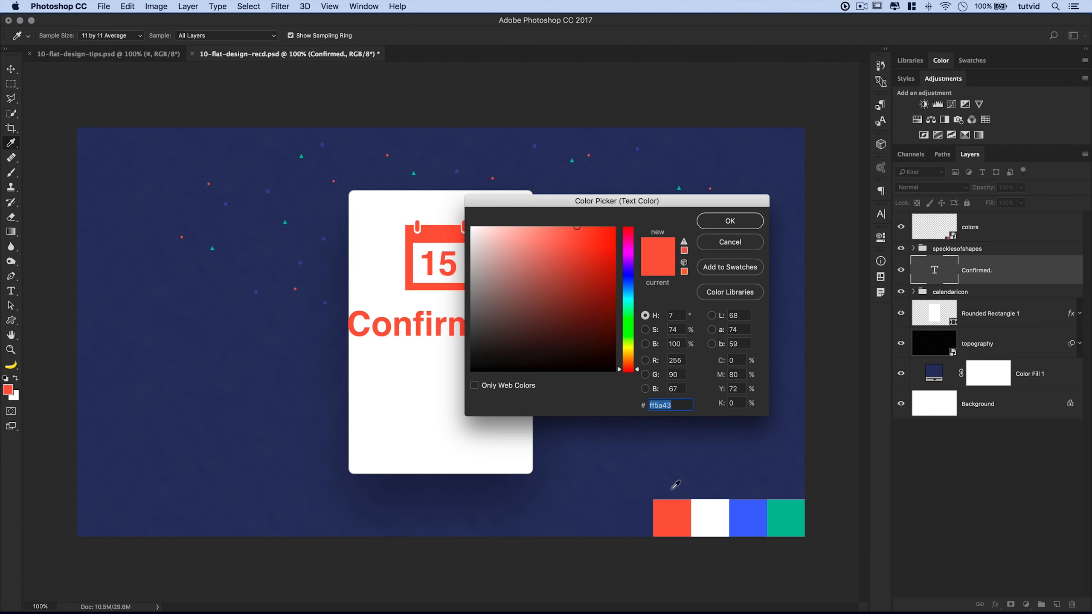
pyautogui.click(643, 507)
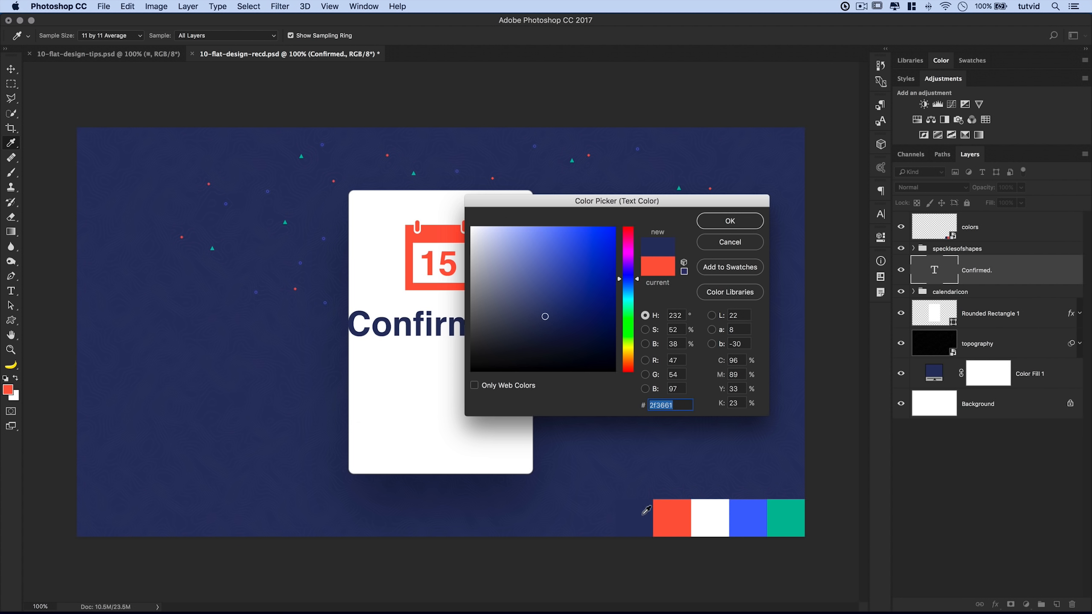
pyautogui.click(736, 220)
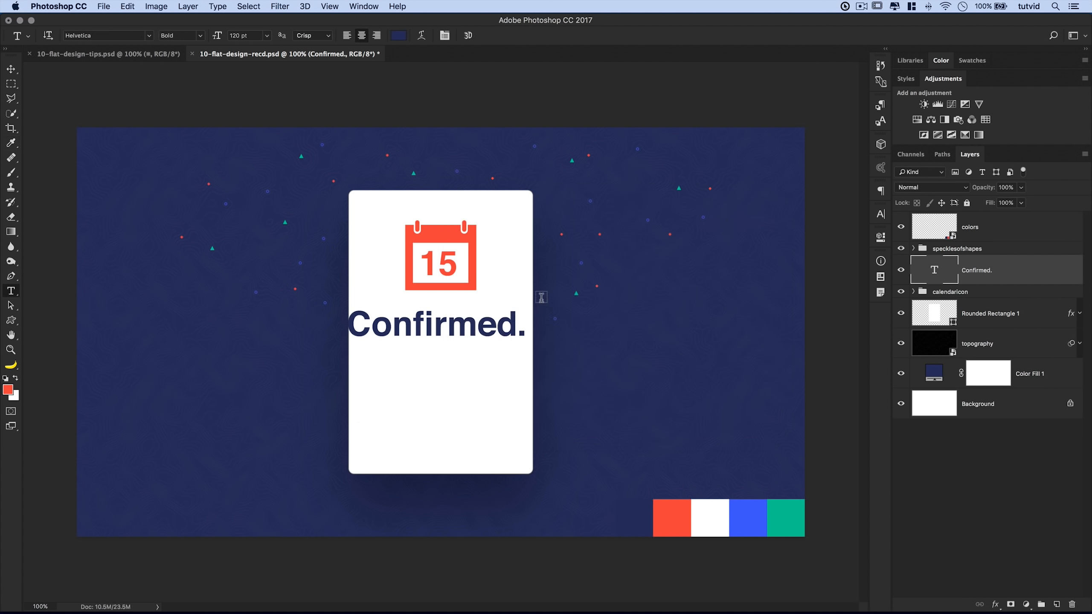
# - Set the "Confirmed." text size to 72 pt
pyautogui.doubleClick(239, 36)
pyautogui.write('72')
pyautogui.press('Return')
pyautogui.press('Return')
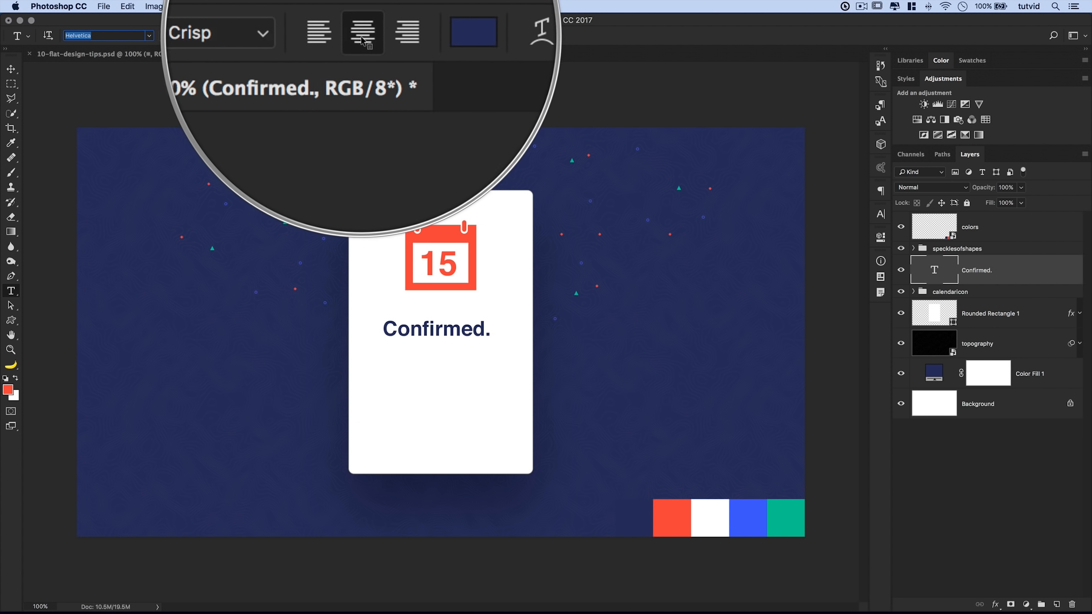
# - Centre the "Confirmed." heading horizontally on the white card using the card's outline as a selection, and deselect
pyautogui.keyDown('super'); pyautogui.click(938, 316); pyautogui.keyUp('super')
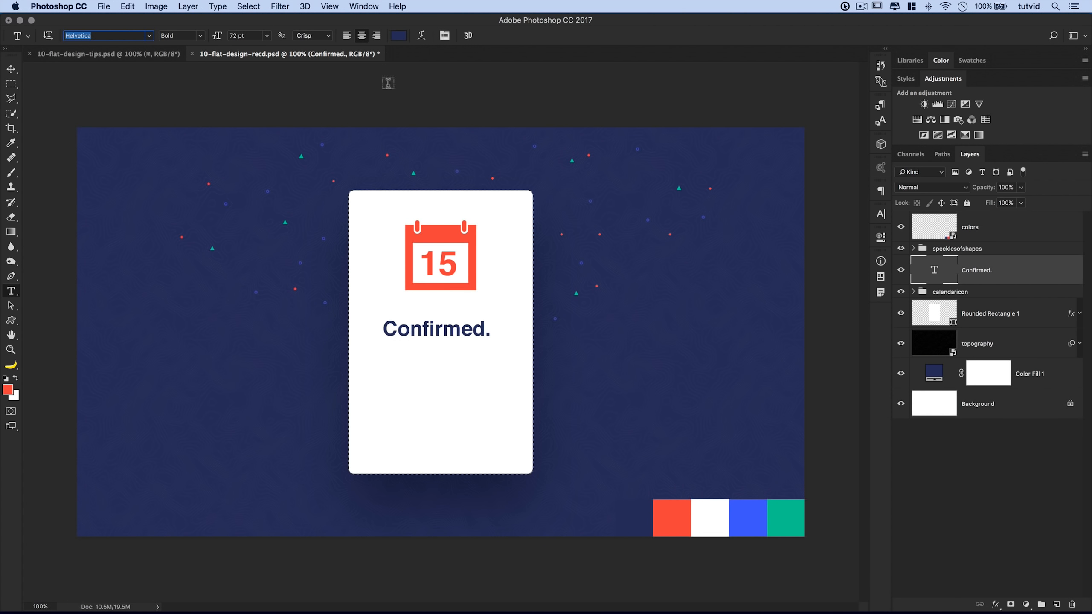
pyautogui.click(10, 69)
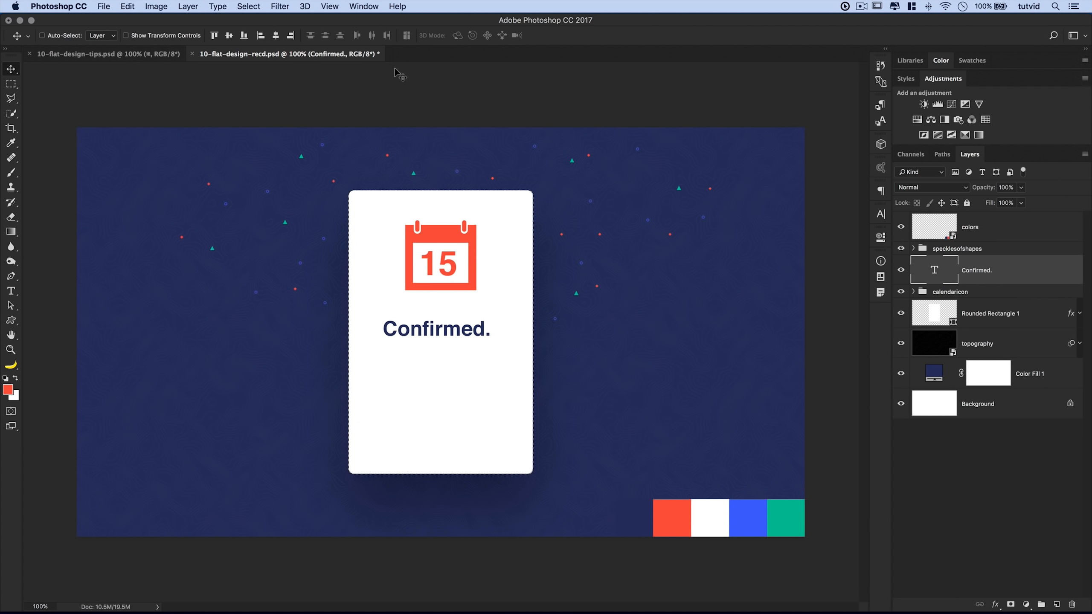
pyautogui.click(275, 37)
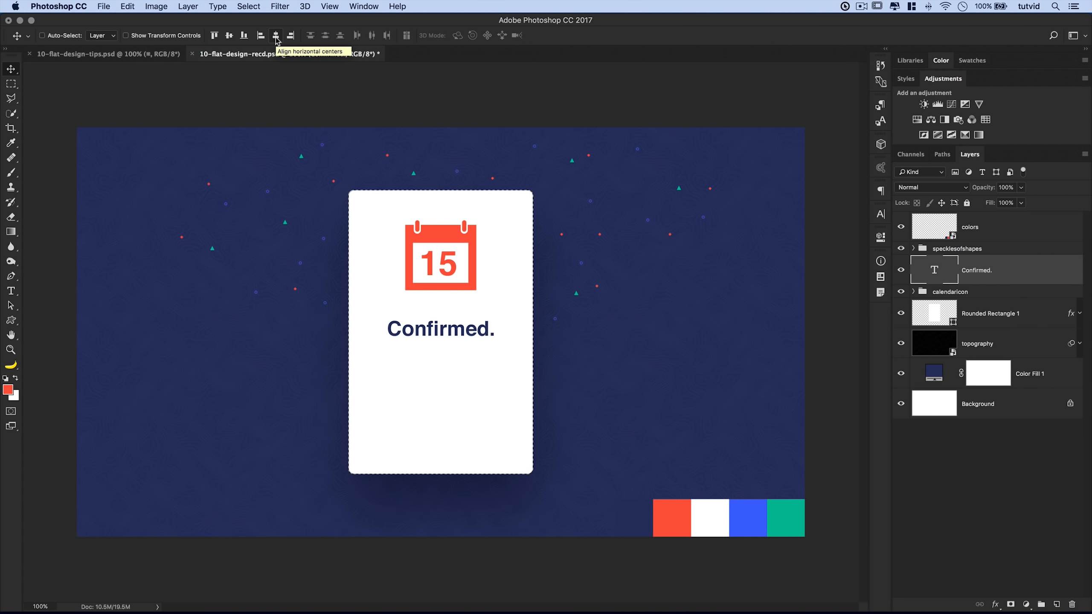
pyautogui.press('super+d')
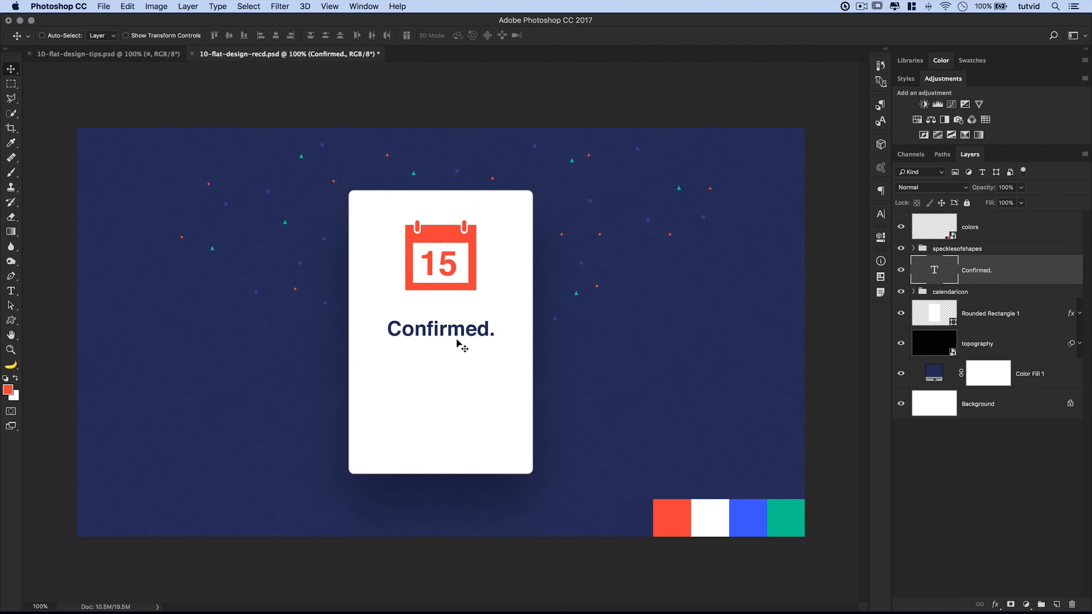
# - Adjust the heading's vertical position so it sits a short, clear distance below the calendar icon
pyautogui.hotkey('shift', 'Up')
pyautogui.hotkey('shift', 'Up')
pyautogui.hotkey('shift', 'Up')
pyautogui.hotkey('shift', 'Up')
pyautogui.hotkey('shift', 'Up')
pyautogui.hotkey('shift', 'Up')
pyautogui.hotkey('shift', 'Up')
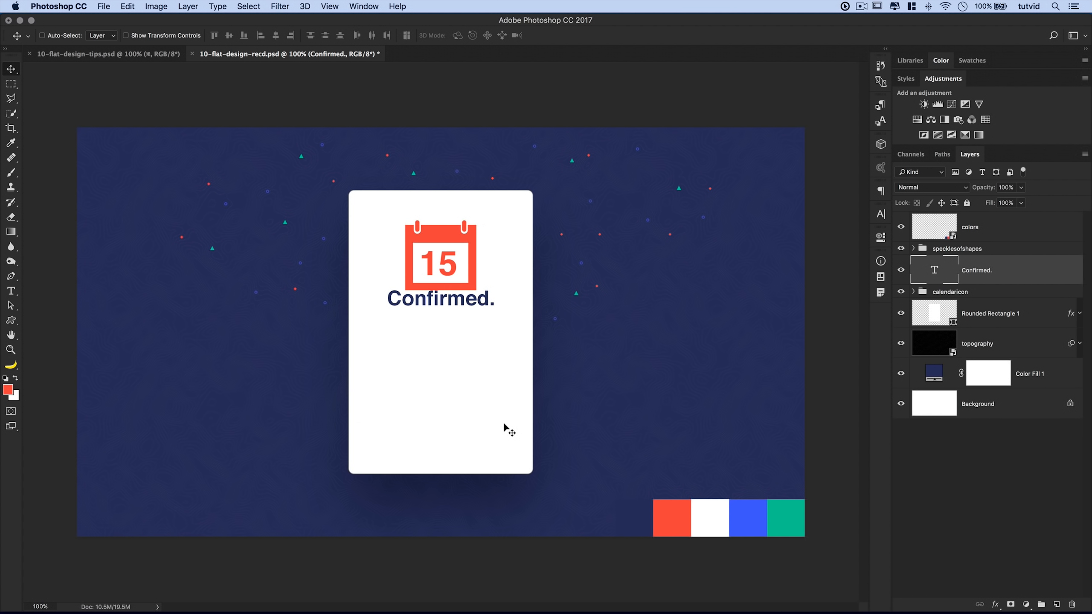
pyautogui.press('Down')
pyautogui.press('Down')
pyautogui.press('Down')
pyautogui.press('Down')
pyautogui.press('Down')
pyautogui.press('Down')
pyautogui.press('Down')
pyautogui.press('Down')
pyautogui.press('Down')
pyautogui.press('Down')
pyautogui.press('Down')
pyautogui.press('Down')
pyautogui.press('Down')
pyautogui.press('Down')
pyautogui.press('Down')
pyautogui.press('Down')
pyautogui.press('Down')
pyautogui.press('Down')
pyautogui.press('Down')
pyautogui.press('Down')
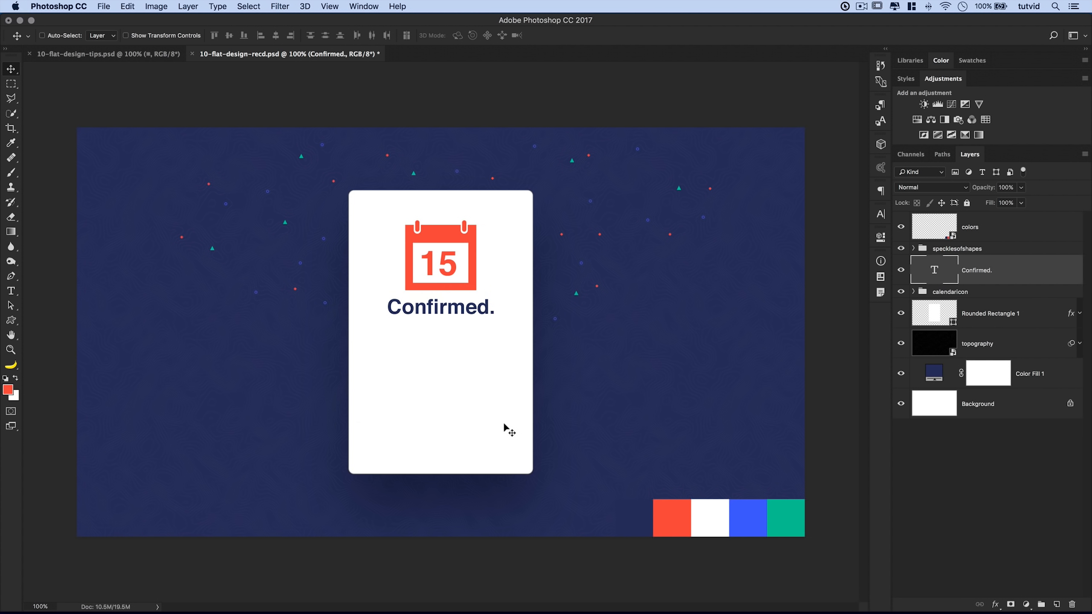
pyautogui.press('Down')
pyautogui.press('Down')
pyautogui.press('Down')
pyautogui.press('Down')
pyautogui.press('Down')
pyautogui.press('Down')
pyautogui.press('Down')
pyautogui.press('Down')
pyautogui.press('Down')
pyautogui.press('Down')
pyautogui.press('Down')
pyautogui.press('Down')
pyautogui.press('Down')
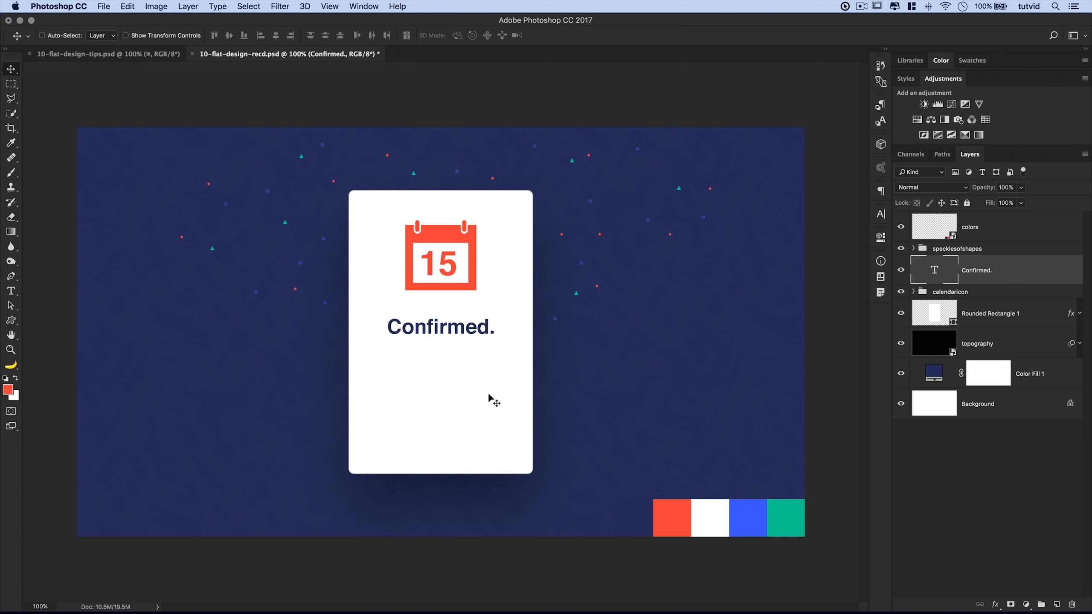
# - Check the gap between the calendar icon and the heading with a temporary rectangular selection
pyautogui.click(10, 84)
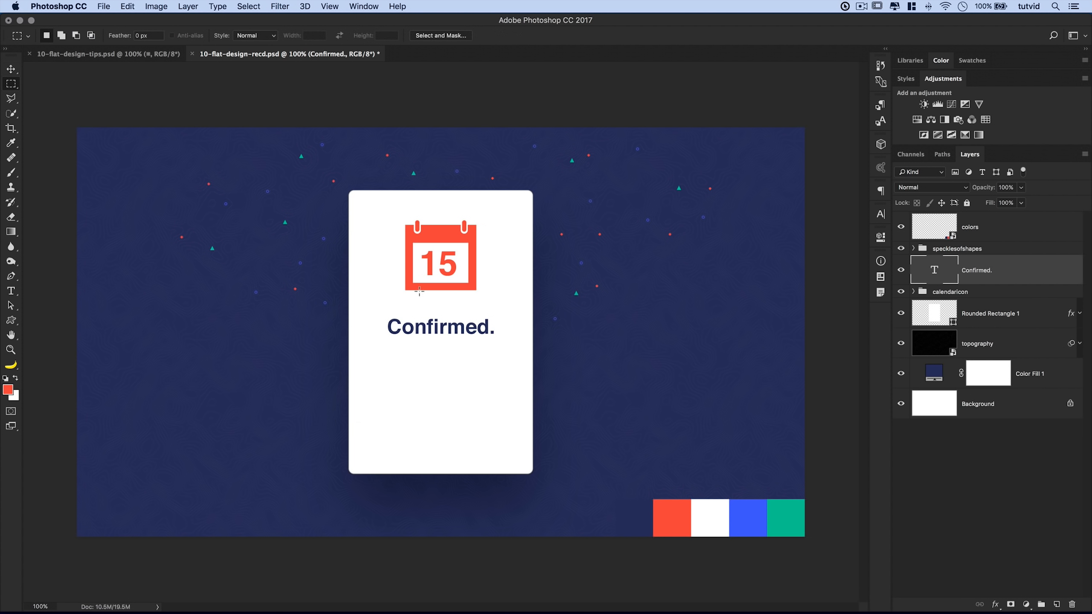
pyautogui.moveTo(421, 293); pyautogui.dragTo(454, 318)
pyautogui.press('super+d')
# - Load the white card's outline as a selection, show the rulers and set their zero point at the card's upper-left corner
pyautogui.keyDown('super'); pyautogui.click(939, 314); pyautogui.keyUp('super')
pyautogui.click(330, 6)
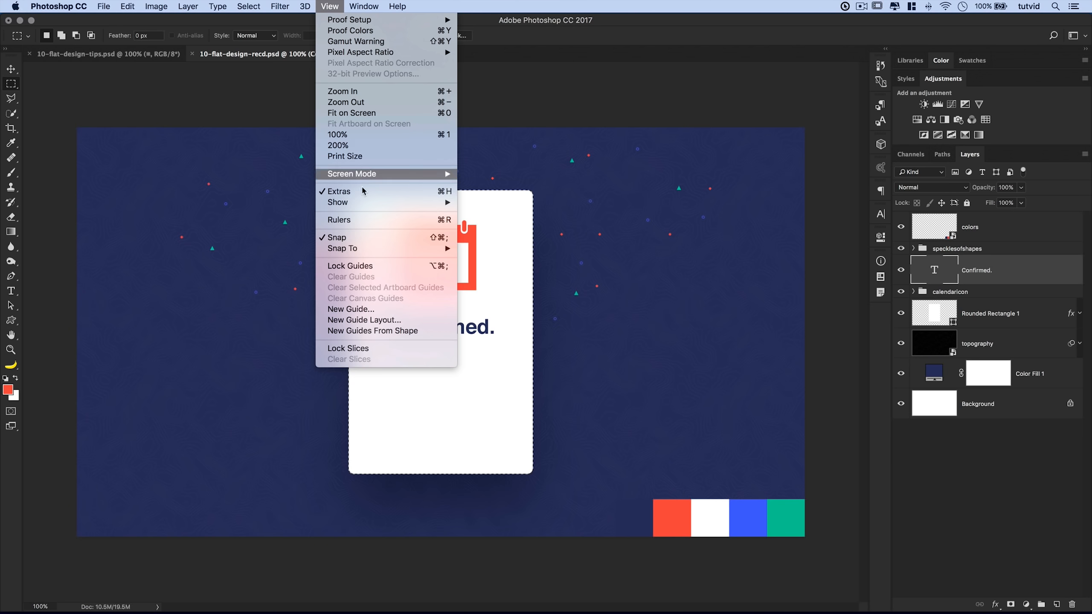
pyautogui.click(340, 223)
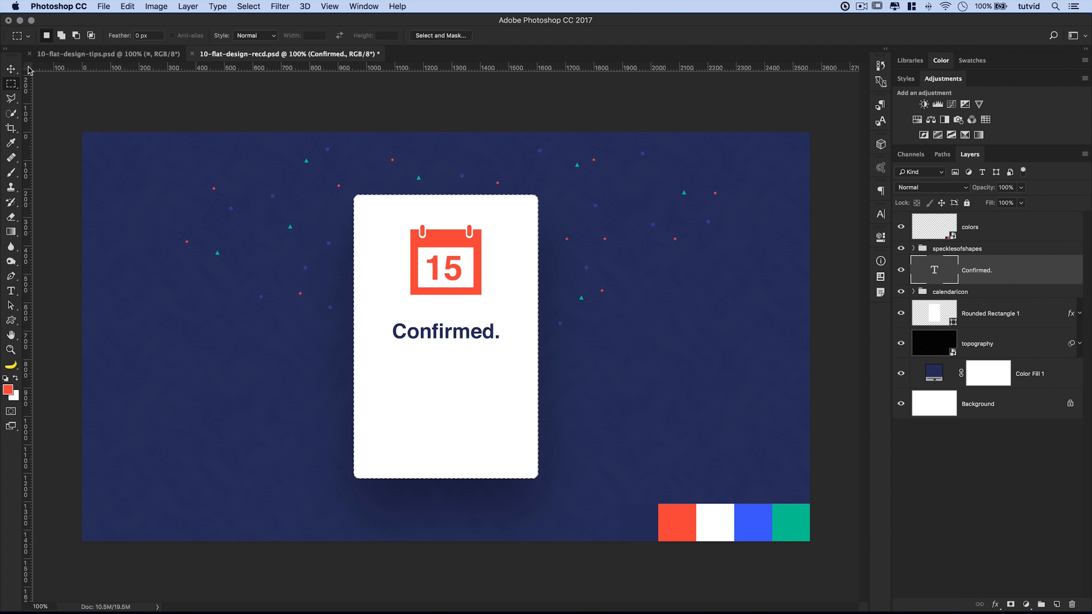
pyautogui.moveTo(28, 67); pyautogui.dragTo(354, 195)
# - Place four margin guides about 40 px inside the white card's upper, left, right and lower edges
pyautogui.press('super+plus')
pyautogui.press('super+plus')
pyautogui.scroll(5, 364, 159)
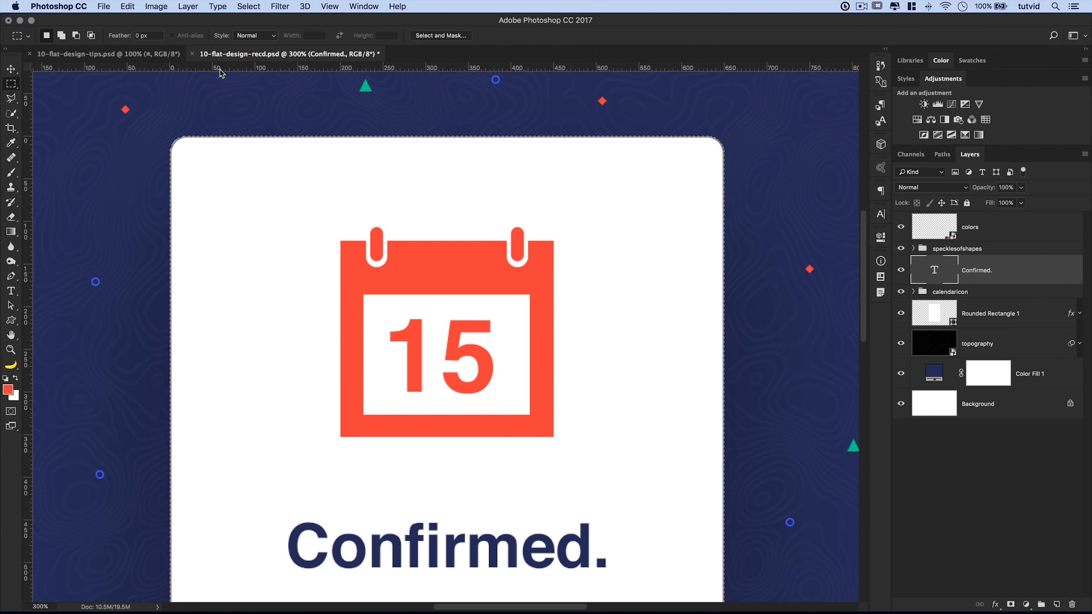
pyautogui.moveTo(220, 70); pyautogui.dragTo(282, 147)
pyautogui.moveTo(283, 152); pyautogui.dragTo(287, 170)
pyautogui.moveTo(26, 200); pyautogui.dragTo(204, 202)
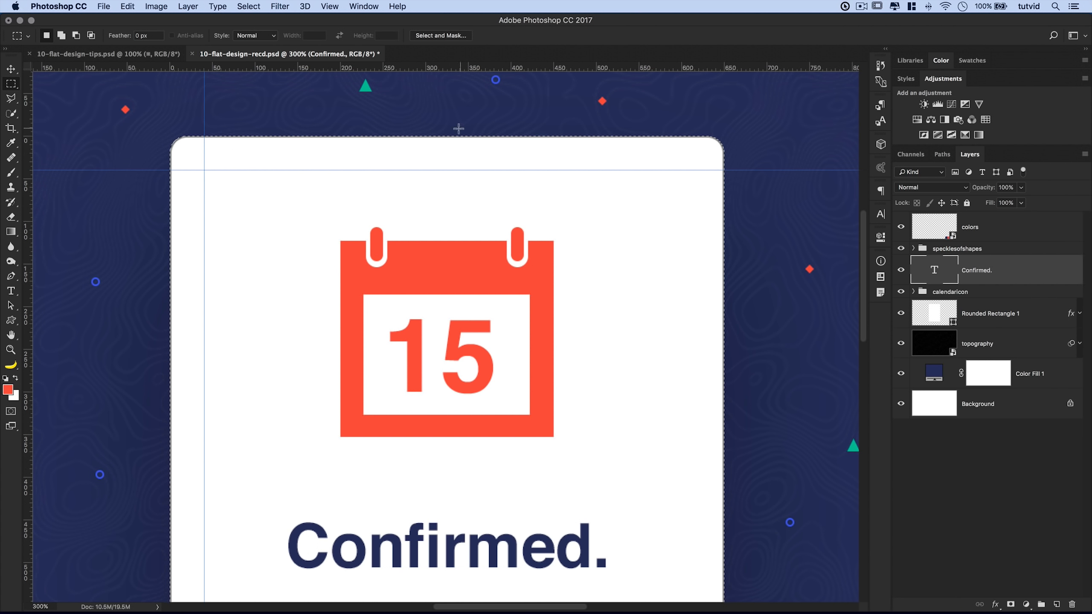
pyautogui.moveTo(27, 203); pyautogui.dragTo(691, 207)
pyautogui.scroll(-13, 473, 302)
pyautogui.moveTo(460, 68); pyautogui.dragTo(462, 383)
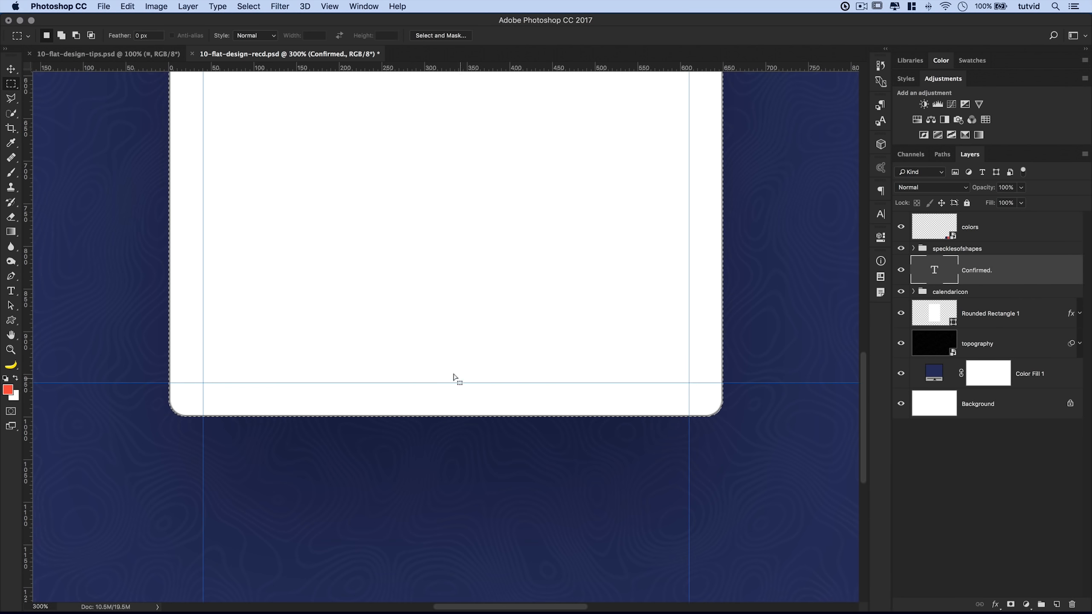
# - Deselect the card outline and hide the rulers
pyautogui.press('super+minus')
pyautogui.press('super+minus')
pyautogui.press('super+minus')
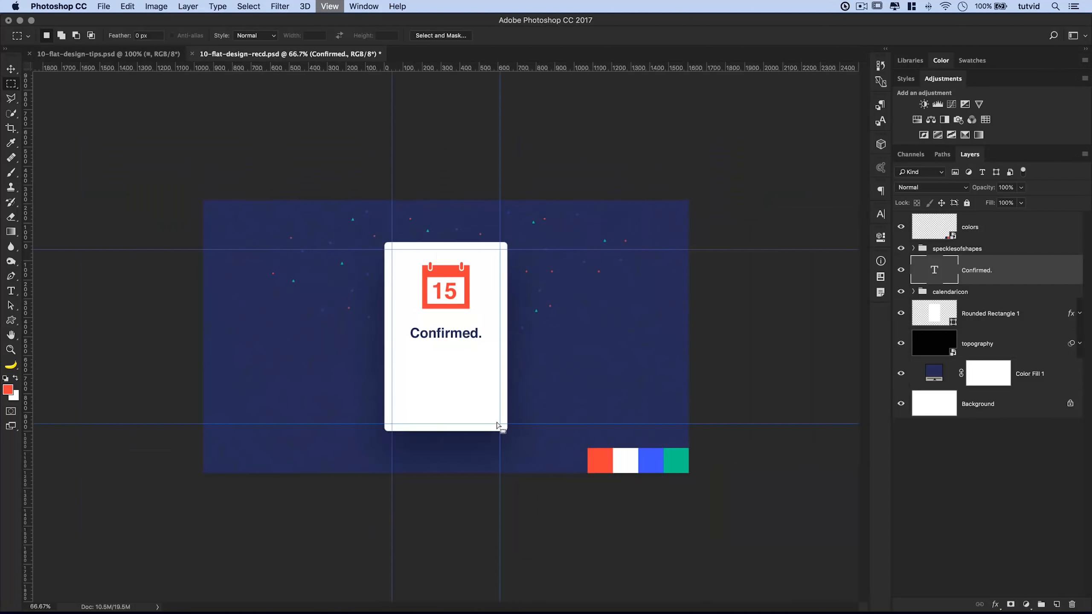
pyautogui.press('super+d')
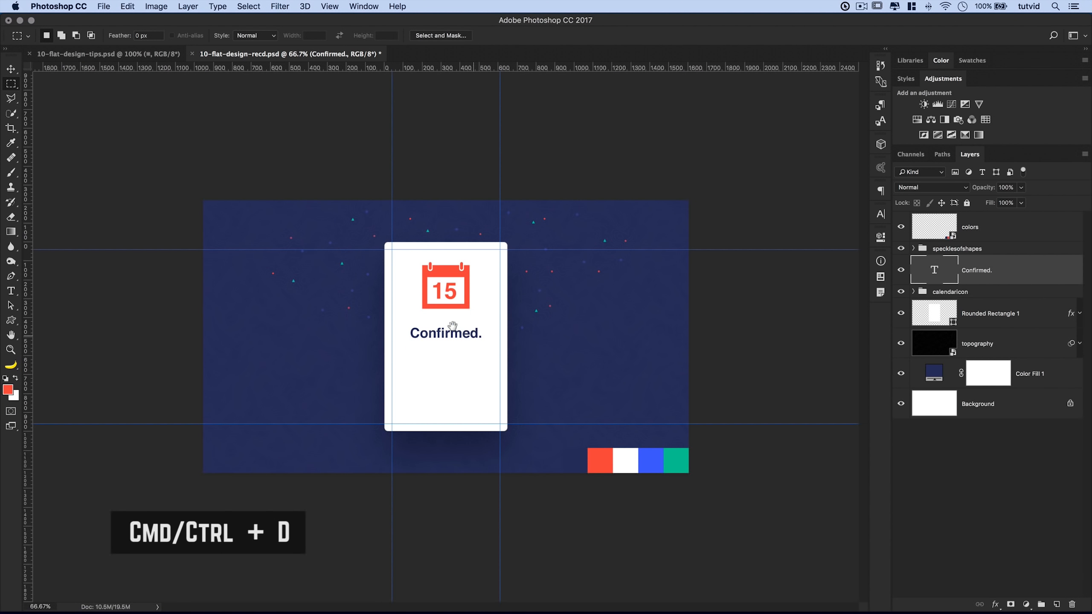
pyautogui.press('super+r')
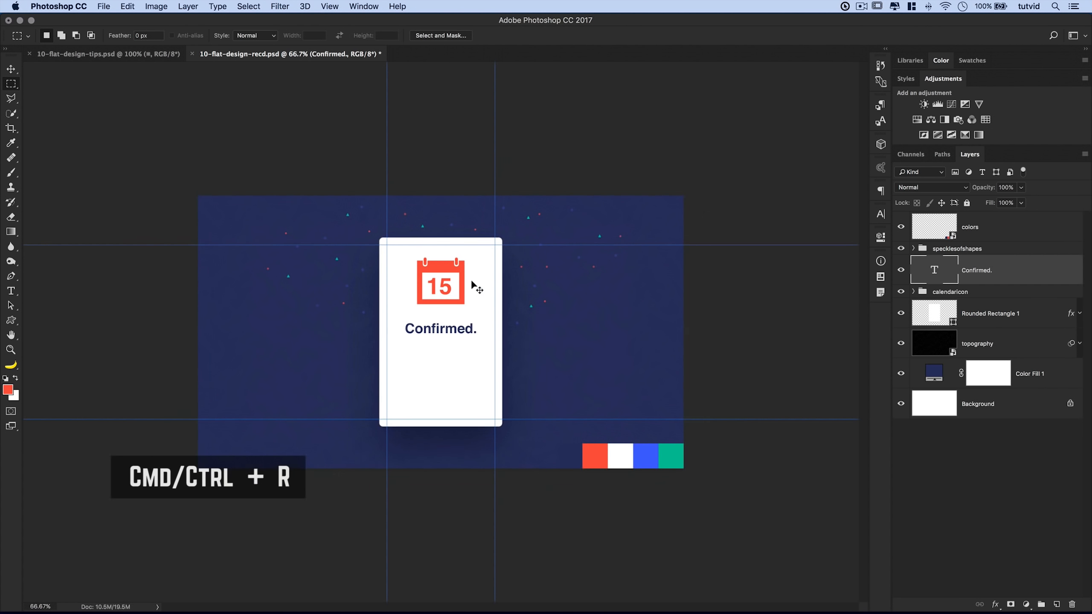
# - Add a 24 pt paragraph text box below the heading, spanning the margin guides, with the text "Place holder"
pyautogui.press('super+plus')
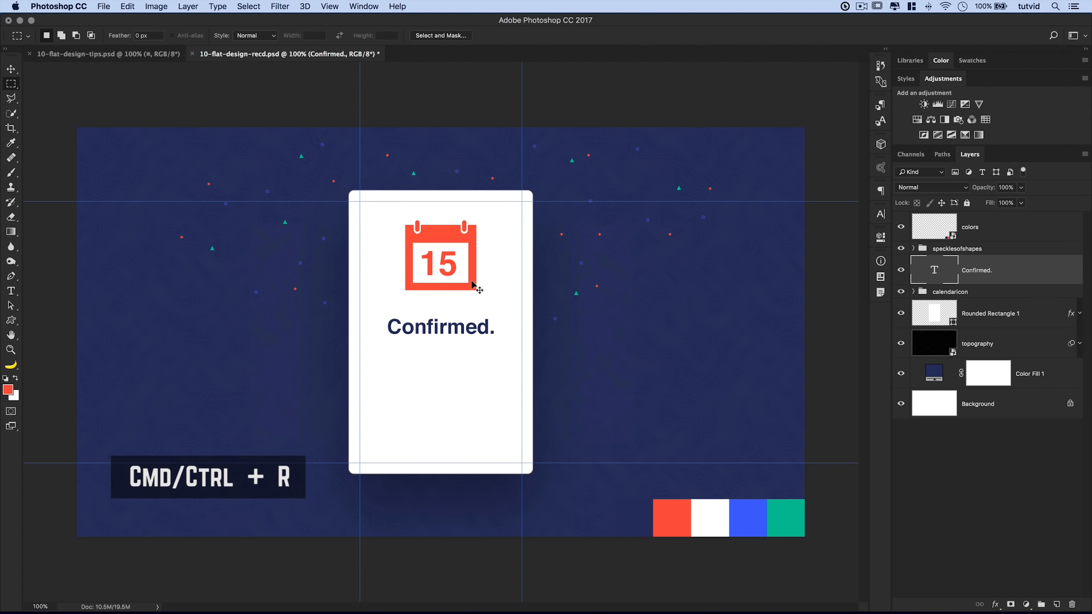
pyautogui.click(11, 291)
pyautogui.moveTo(360, 365); pyautogui.dragTo(522, 463)
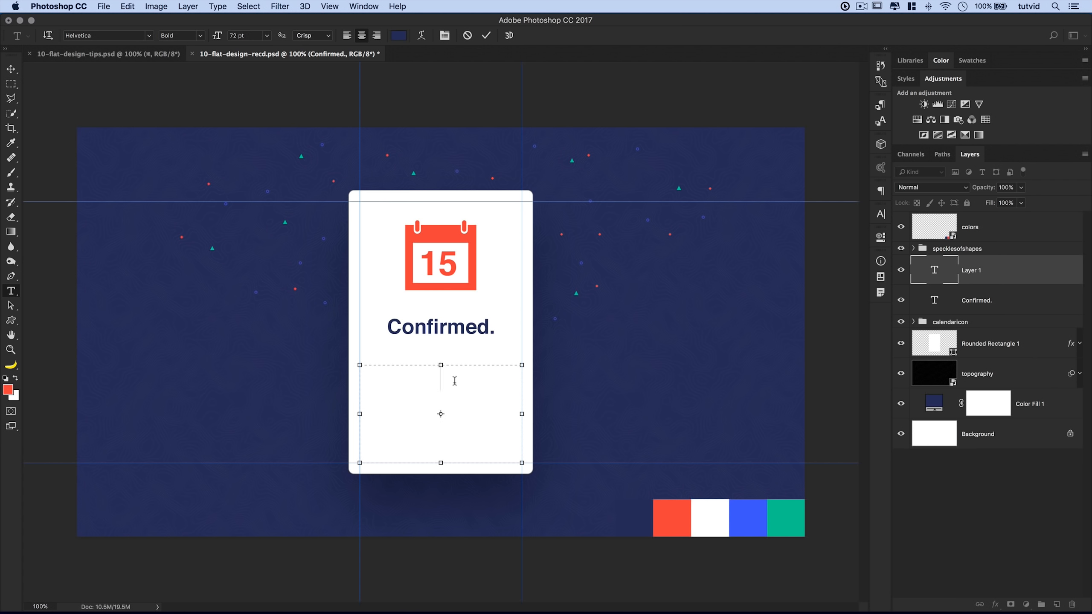
pyautogui.click(268, 36)
pyautogui.click(248, 137)
pyautogui.write('Place holder')
pyautogui.press('super+Return')
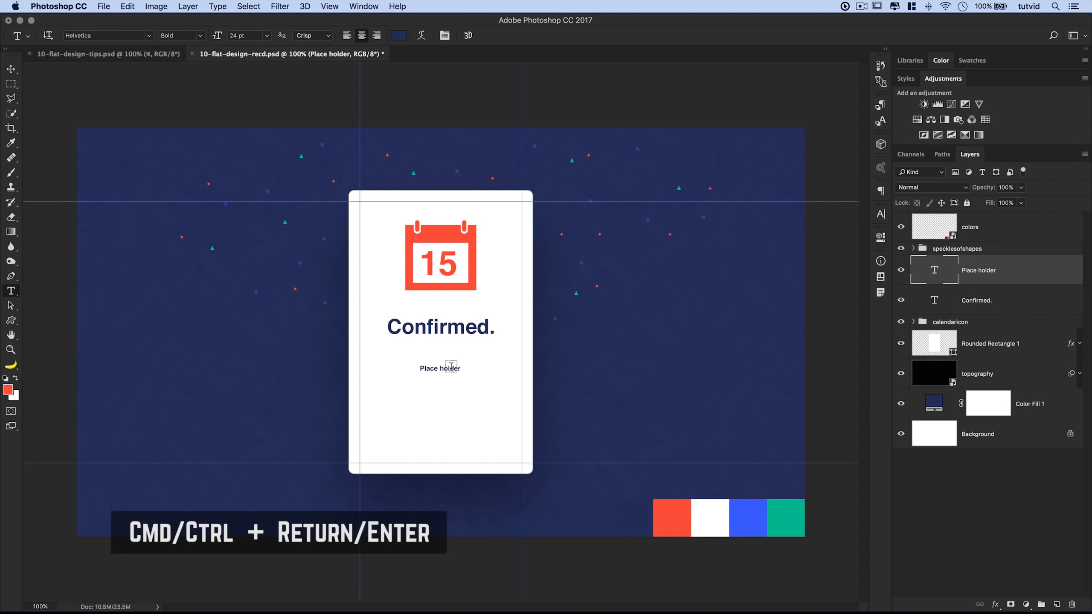
# - Copy the whole body paragraph beginning "You've just been approved and confirmed" from 10-flat-design-tips.psd
pyautogui.click(164, 54)
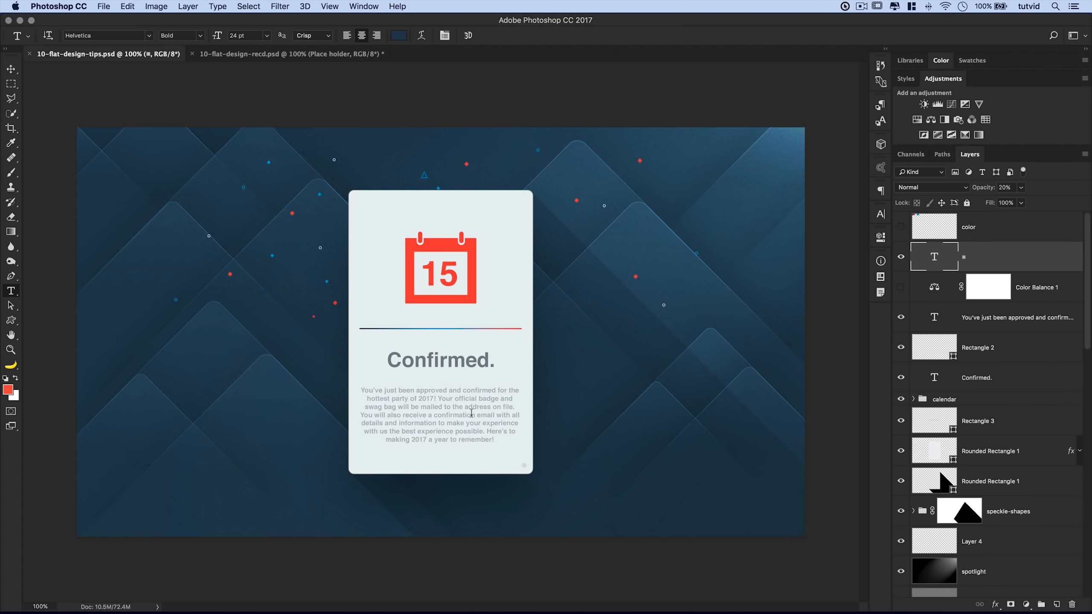
pyautogui.click(927, 326)
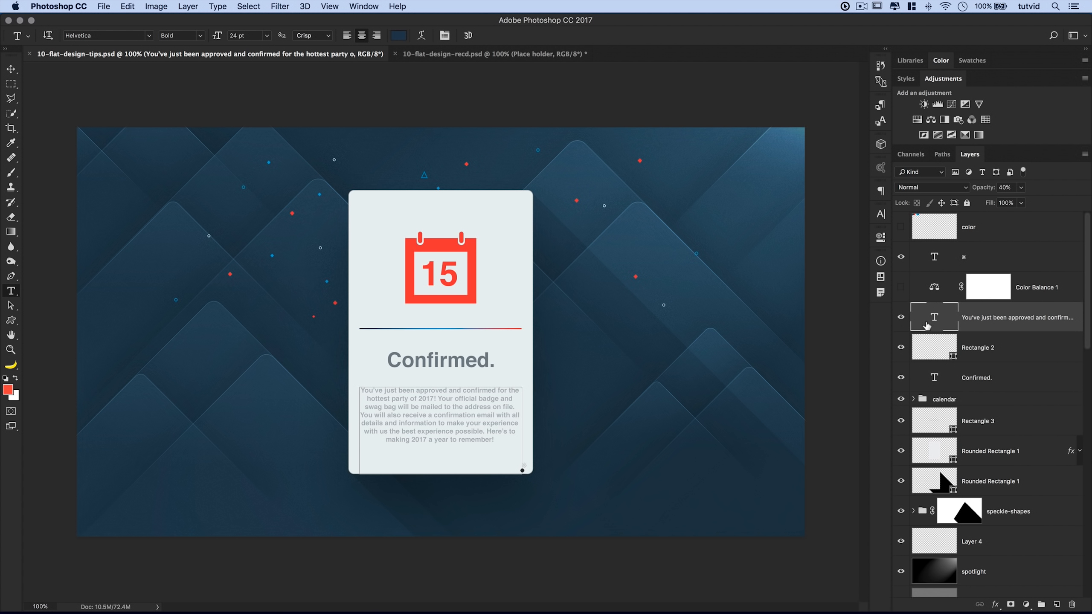
pyautogui.doubleClick(920, 321)
pyautogui.press('super+c')
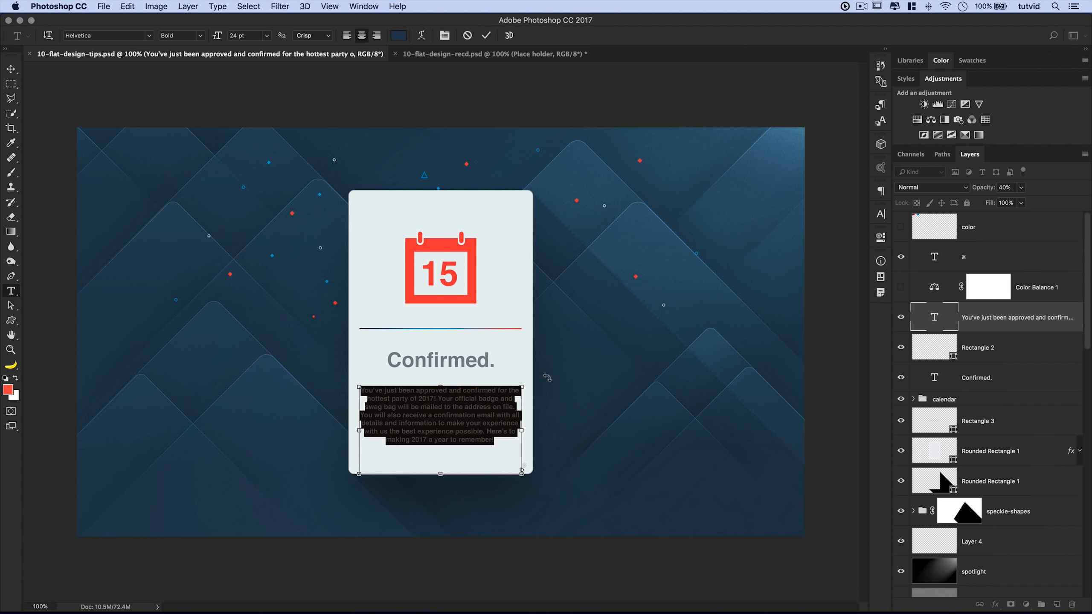
pyautogui.click(486, 35)
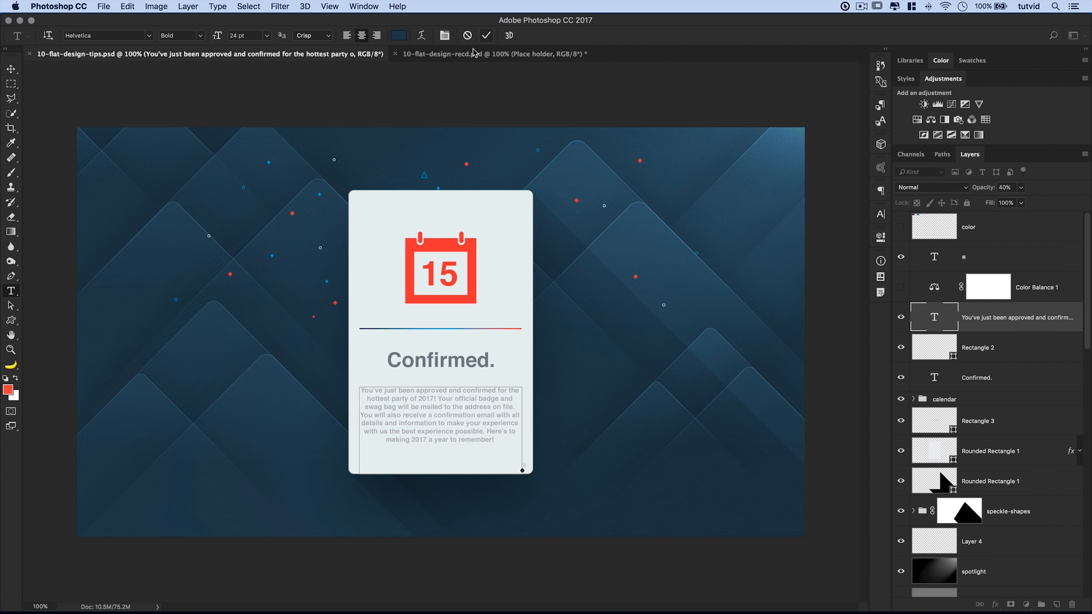
# - Replace the "Place holder" text in 10-flat-design-recd.psd with the copied confirmation paragraph
pyautogui.click(473, 54)
pyautogui.doubleClick(944, 278)
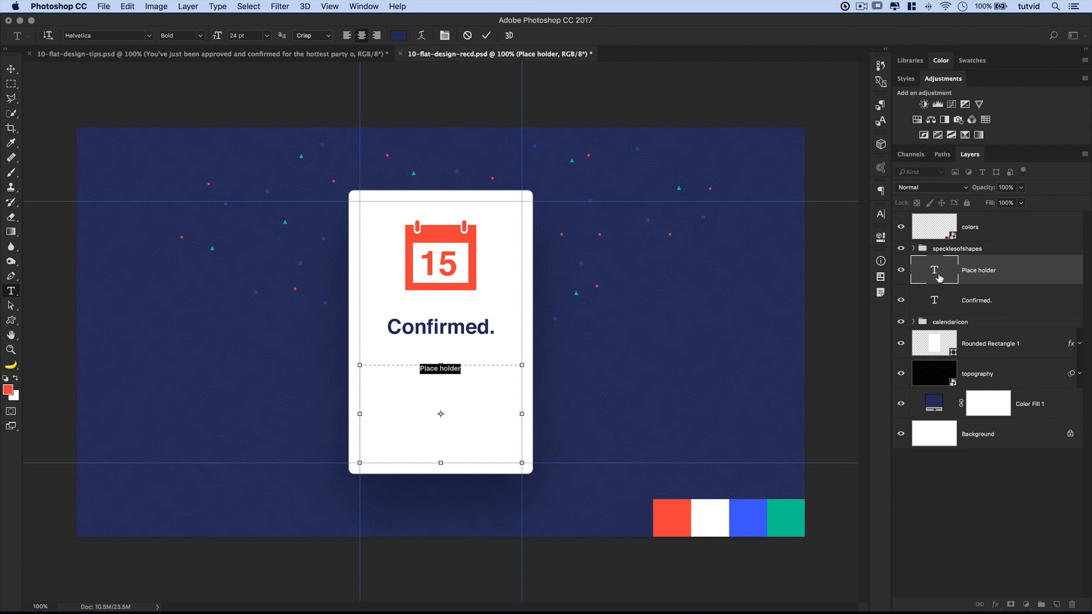
pyautogui.press('super+v')
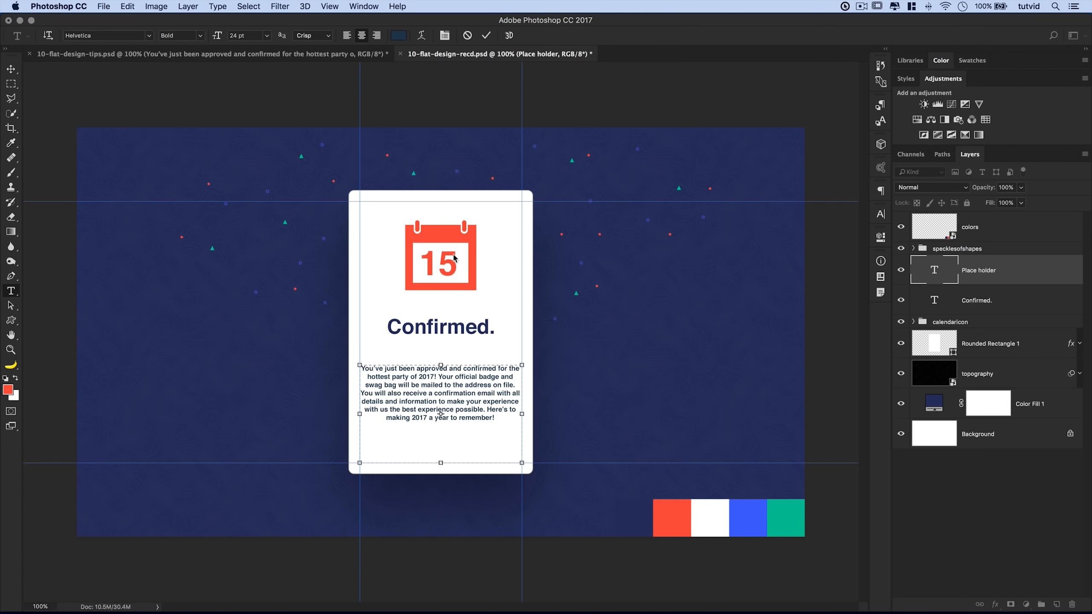
pyautogui.click(487, 36)
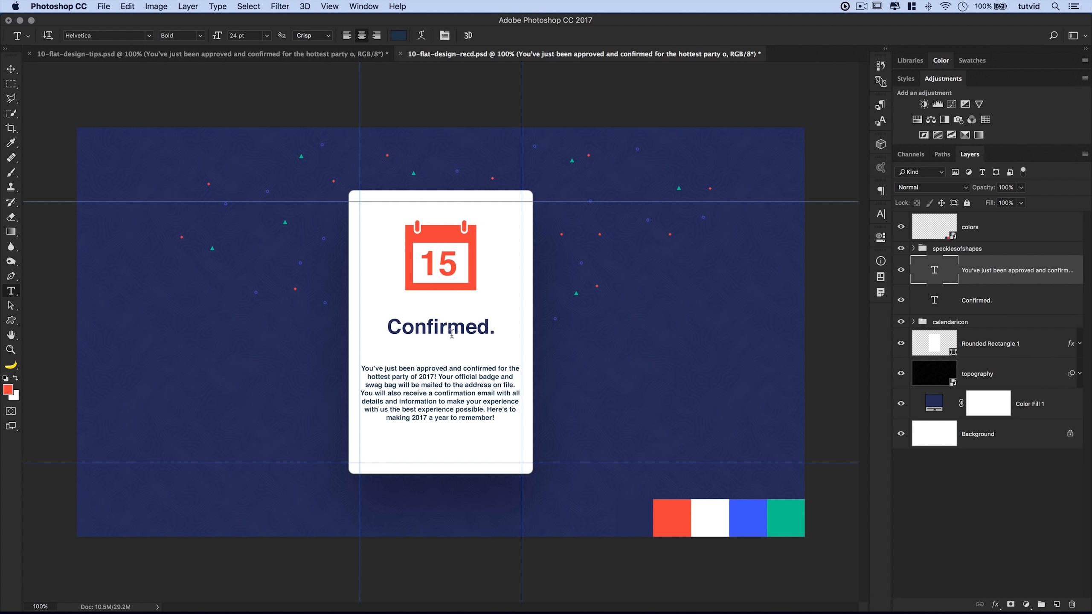
# - Set the opacity of both the confirmation paragraph and the "Confirmed." heading to 60%
pyautogui.keyDown('shift'); pyautogui.click(977, 300); pyautogui.keyUp('shift')
pyautogui.click(1007, 187)
pyautogui.write('60')
pyautogui.press('Tab')
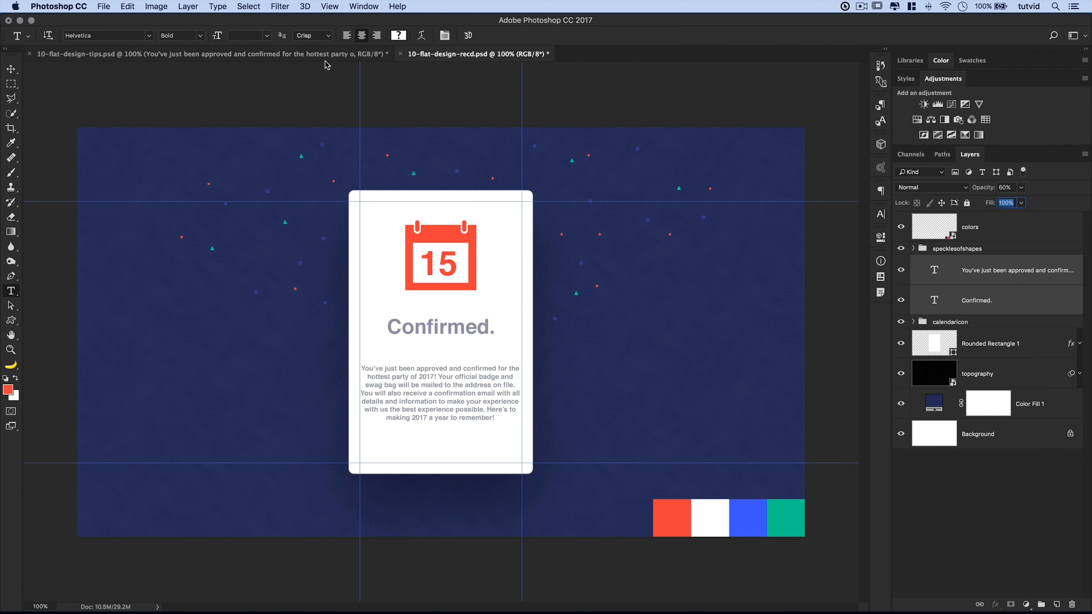
# - Move the heading and paragraph down together until the paragraph ends just above the lower guide, following the layout in 10-flat-design-tips.psd
pyautogui.press('v')
pyautogui.click(199, 54)
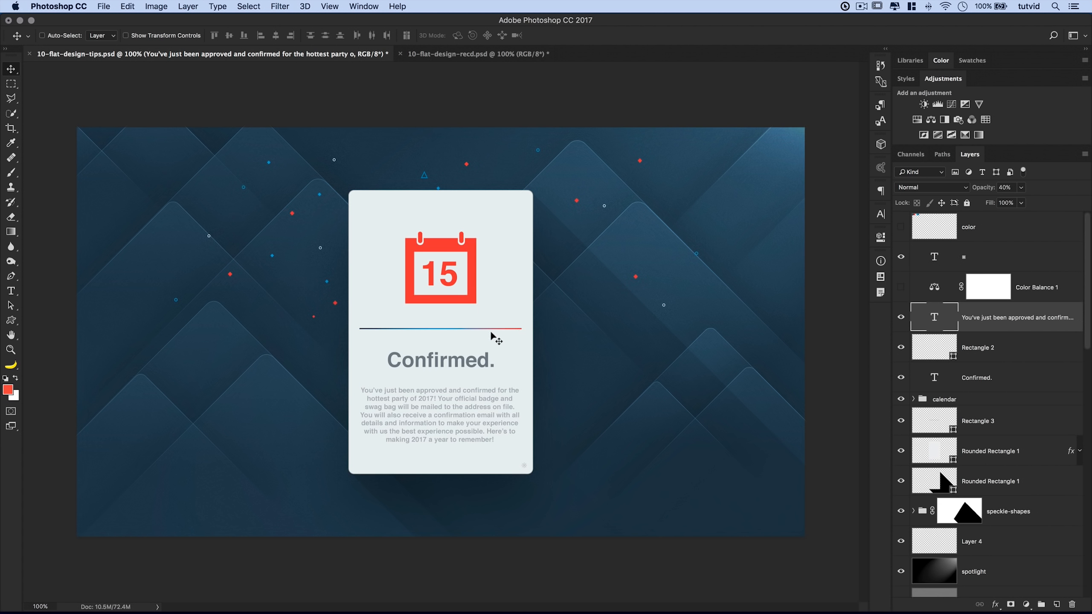
pyautogui.click(438, 53)
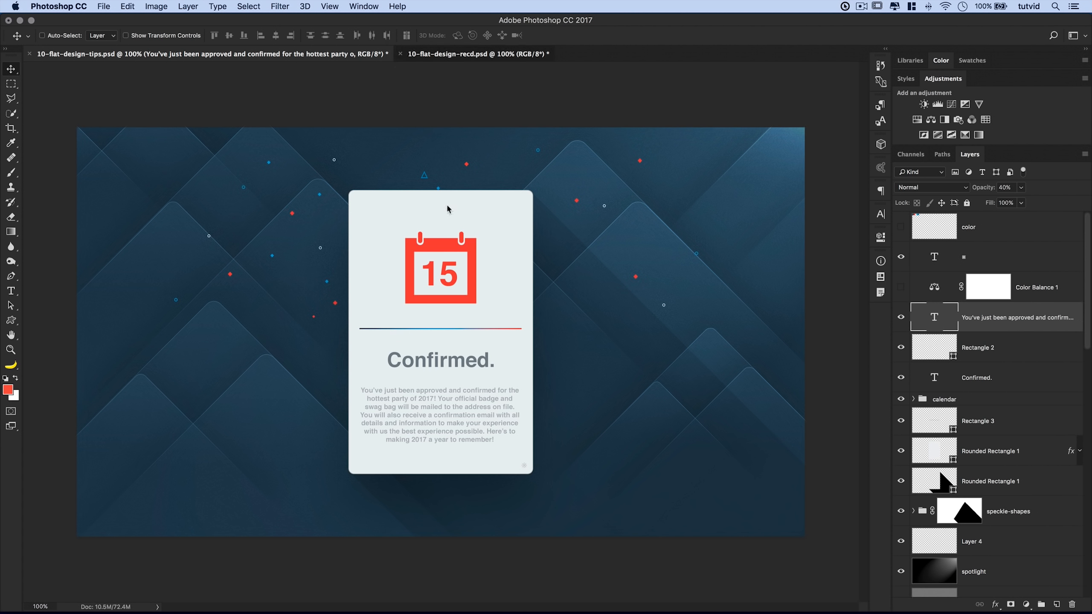
pyautogui.press('Down')
pyautogui.press('Down')
pyautogui.press('Down')
pyautogui.press('Down')
pyautogui.press('Down')
pyautogui.press('Down')
pyautogui.press('Down')
pyautogui.press('Down')
pyautogui.press('Down')
pyautogui.press('Down')
pyautogui.press('Down')
pyautogui.press('Down')
pyautogui.press('Down')
pyautogui.press('Down')
pyautogui.press('Down')
pyautogui.press('Down')
pyautogui.press('Down')
pyautogui.press('Down')
pyautogui.press('Down')
pyautogui.press('Down')
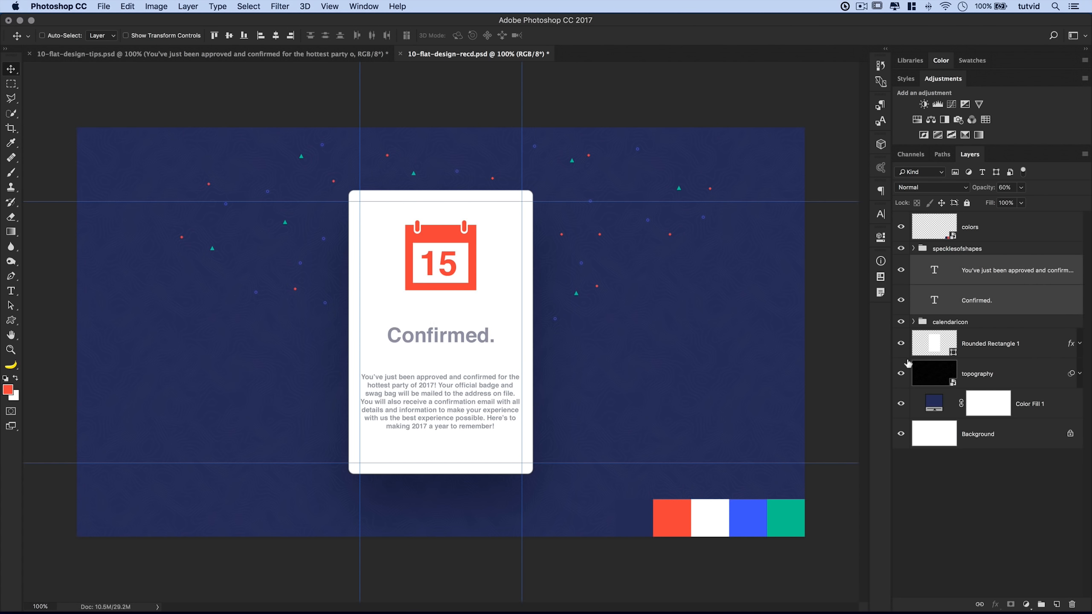
pyautogui.press('Down')
pyautogui.press('Down')
pyautogui.press('Down')
pyautogui.press('Down')
pyautogui.press('Down')
pyautogui.press('Down')
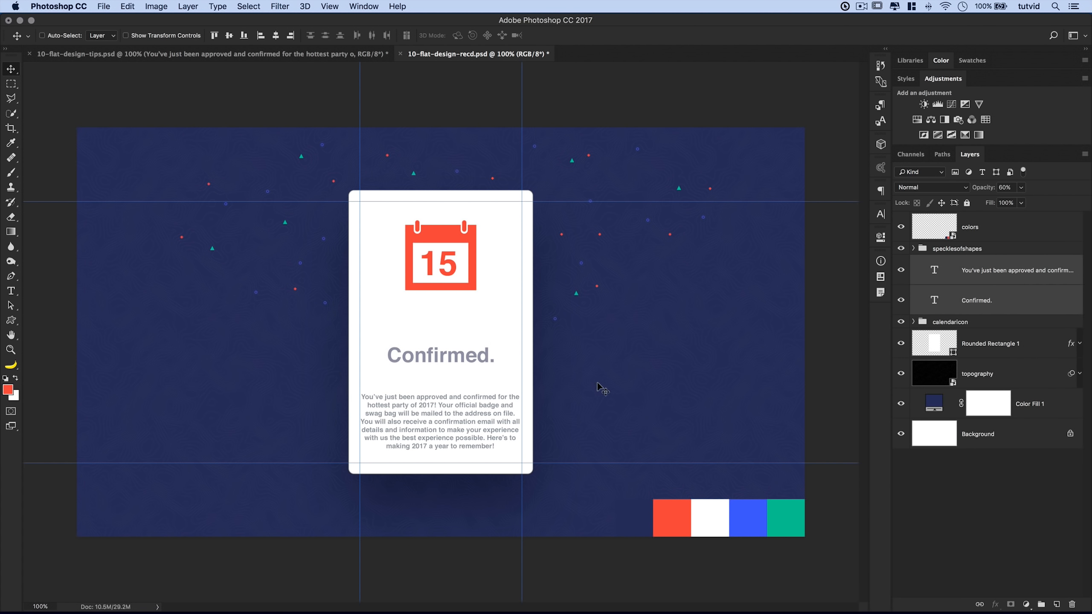
# - Move only the "Confirmed." heading down, closer to the paragraph
pyautogui.click(967, 309)
pyautogui.press('Down')
pyautogui.press('Down')
pyautogui.press('Down')
pyautogui.press('Down')
pyautogui.press('Down')
pyautogui.press('Down')
pyautogui.press('Down')
pyautogui.press('Down')
pyautogui.press('Down')
pyautogui.press('Down')
pyautogui.press('Down')
pyautogui.press('Down')
pyautogui.press('Down')
pyautogui.press('Down')
pyautogui.press('Down')
pyautogui.press('Down')
pyautogui.press('Down')
pyautogui.press('Down')
pyautogui.press('Down')
pyautogui.press('Down')
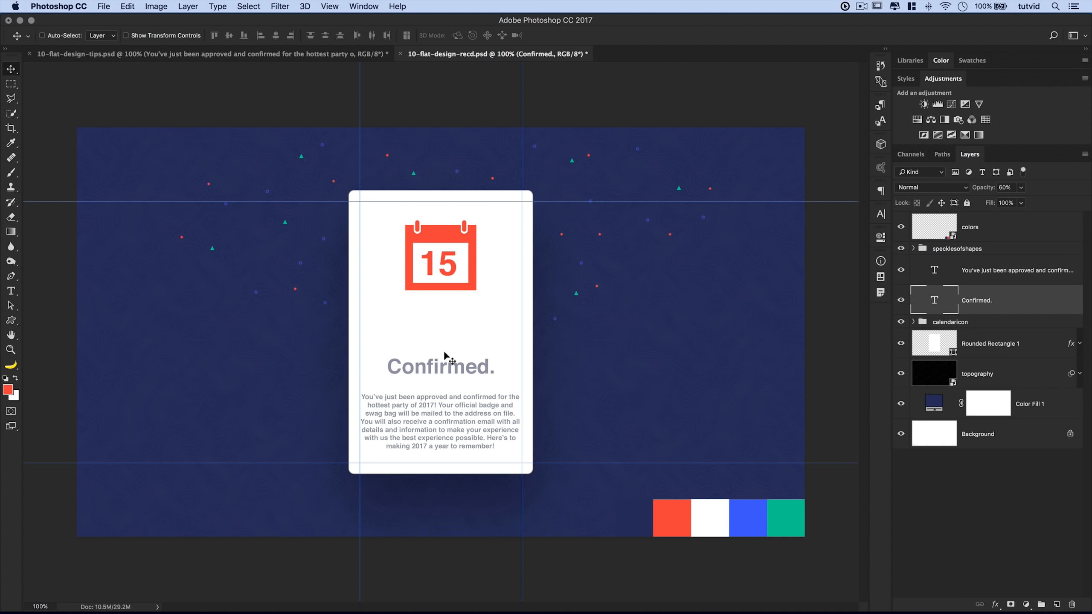
pyautogui.press('u')
pyautogui.hotkey('shift', 'u')
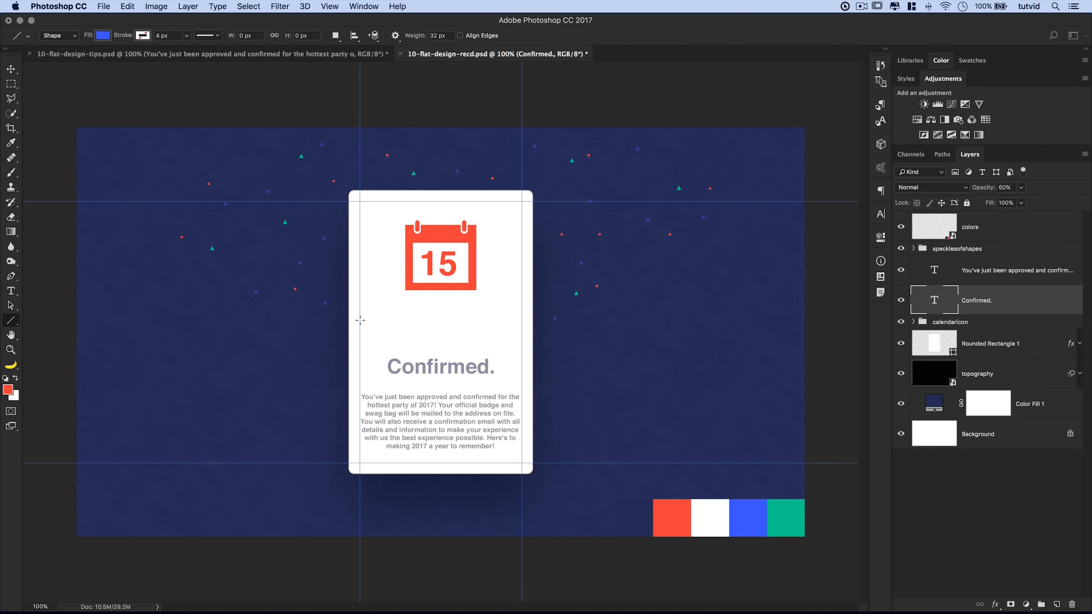
pyautogui.moveTo(360, 318); pyautogui.dragTo(523, 317)
pyautogui.press('super+z')
# - Draw a thin blue rectangle about 571 by 13 px between the side guides, midway between the calendar icon and heading
pyautogui.click(16, 324)
pyautogui.click(51, 322)
pyautogui.moveTo(360, 314); pyautogui.dragTo(520, 317)
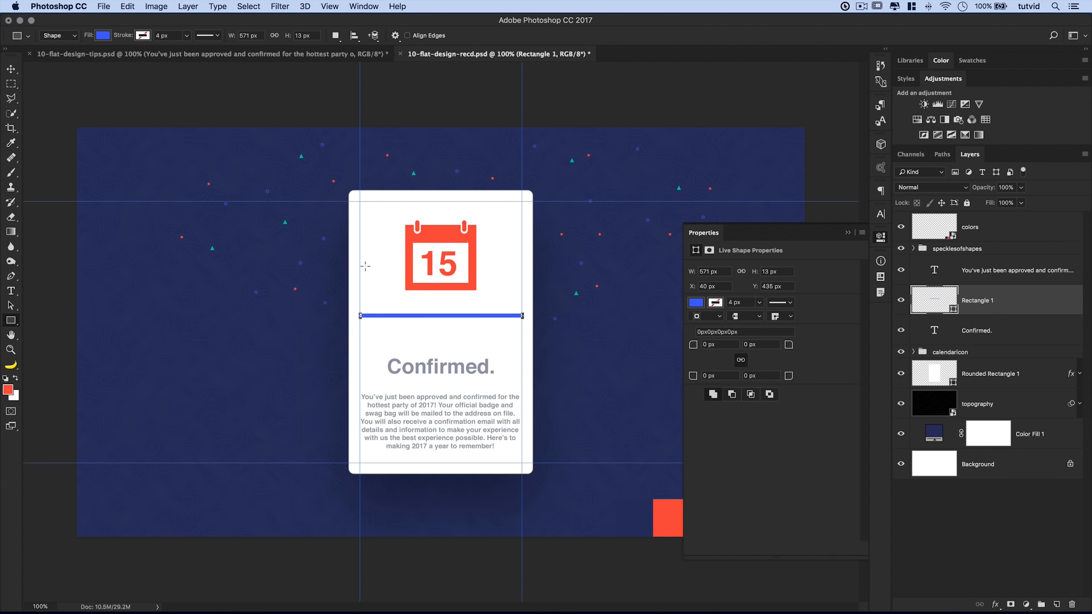
# - Move the blue divider bar down to Y 468 px, centering it between the calendar icon and heading with a temporary selection as spacing gauge
pyautogui.press('super+plus')
pyautogui.press('super+plus')
pyautogui.press('super+plus')
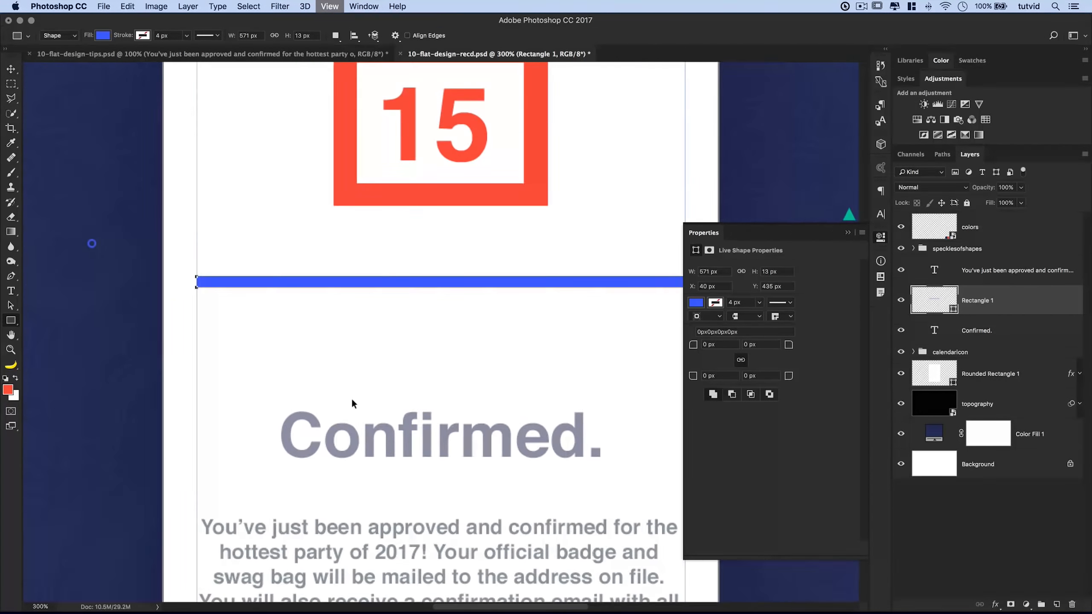
pyautogui.moveTo(261, 317); pyautogui.dragTo(351, 321)
pyautogui.press('super+minus')
pyautogui.press('super+minus')
pyautogui.press('m')
pyautogui.moveTo(396, 263); pyautogui.dragTo(493, 400)
pyautogui.press('v')
pyautogui.click(229, 36)
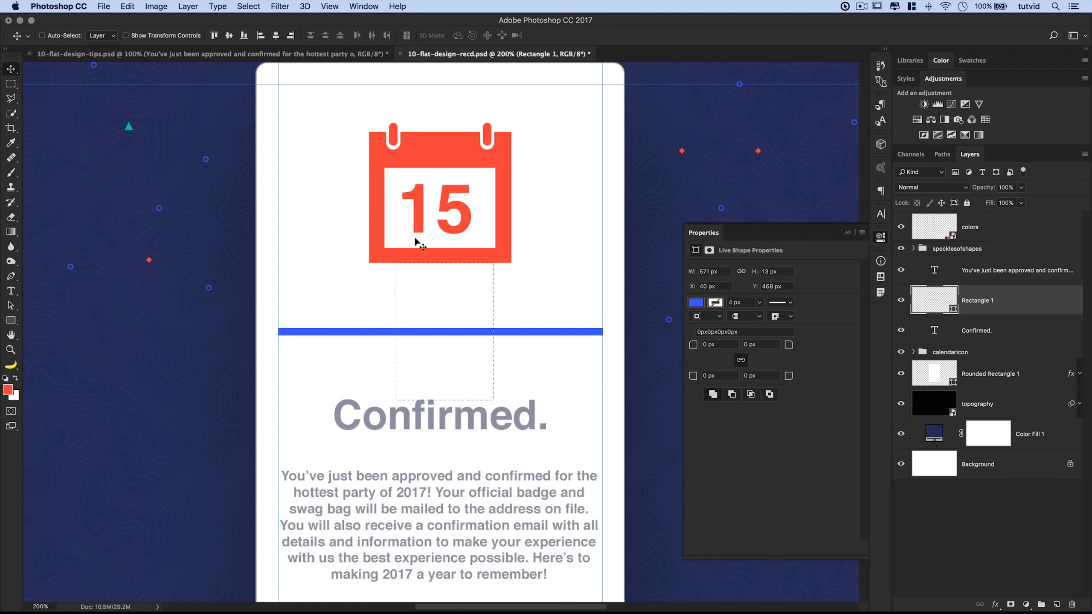
pyautogui.press('super+d')
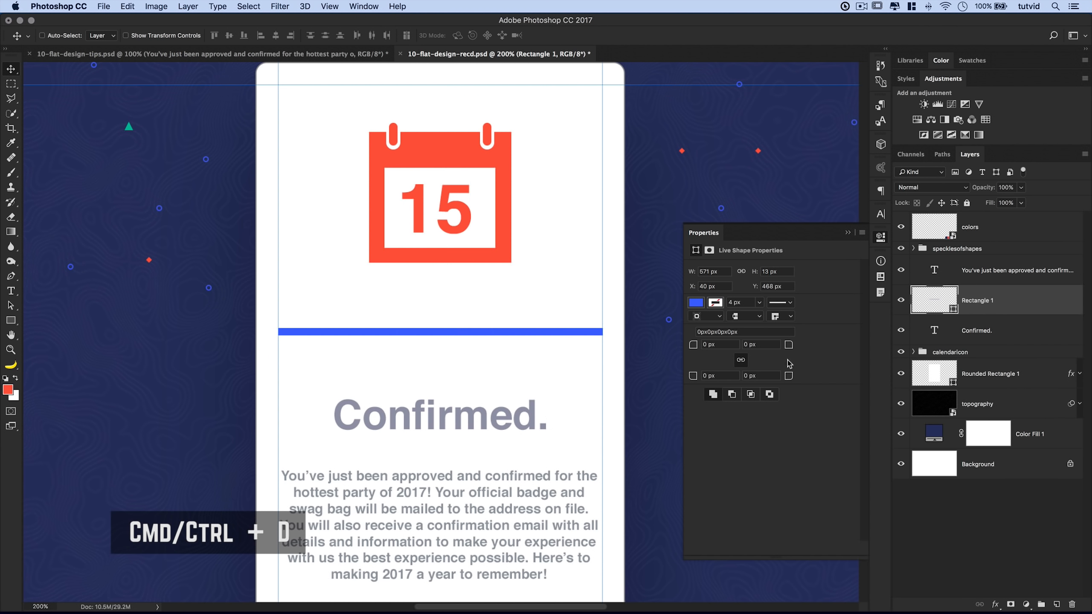
# - Change the divider bar's fill to a linear gradient using the orange preset
pyautogui.press('super+minus')
pyautogui.moveTo(817, 236); pyautogui.dragTo(242, 198)
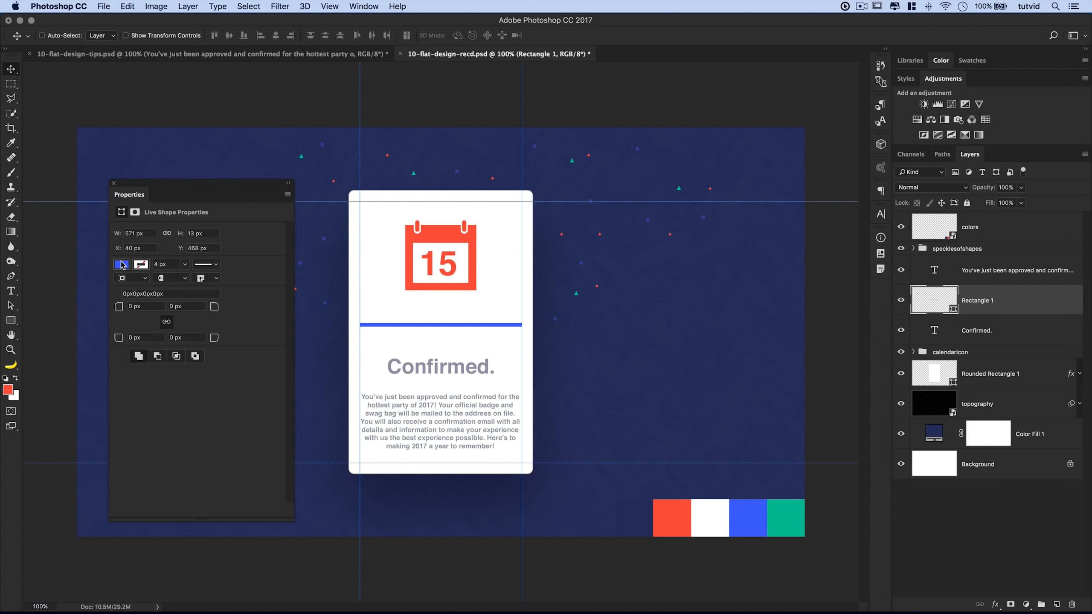
pyautogui.click(122, 265)
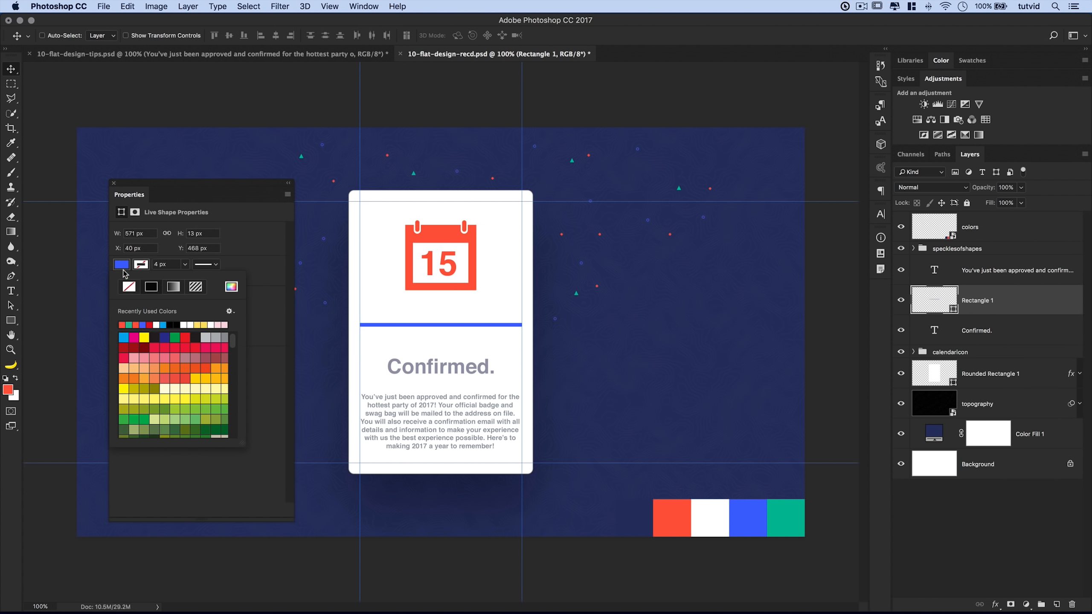
pyautogui.click(174, 287)
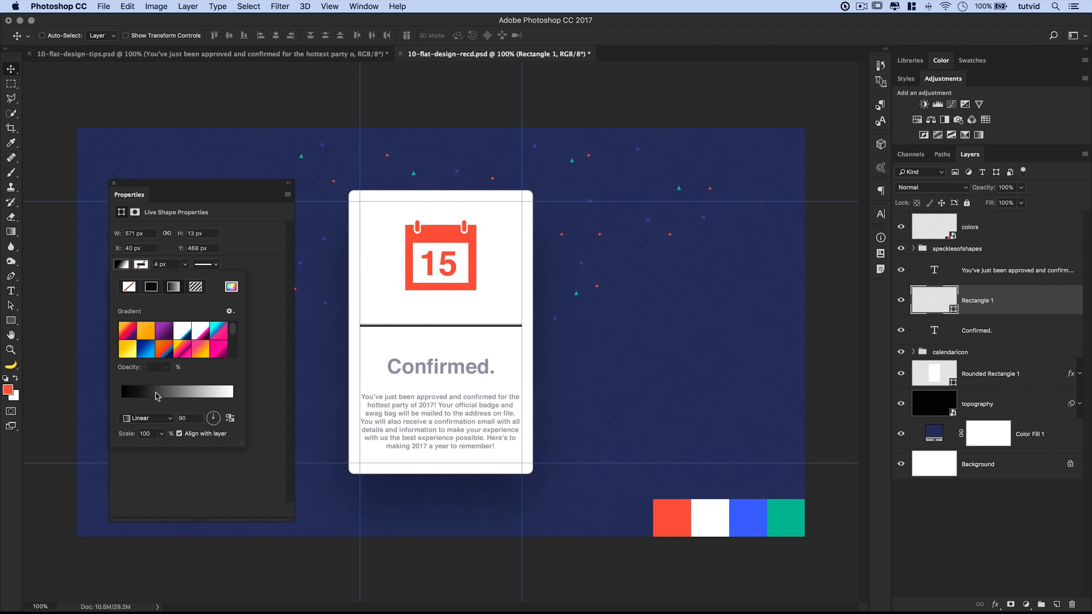
pyautogui.click(147, 337)
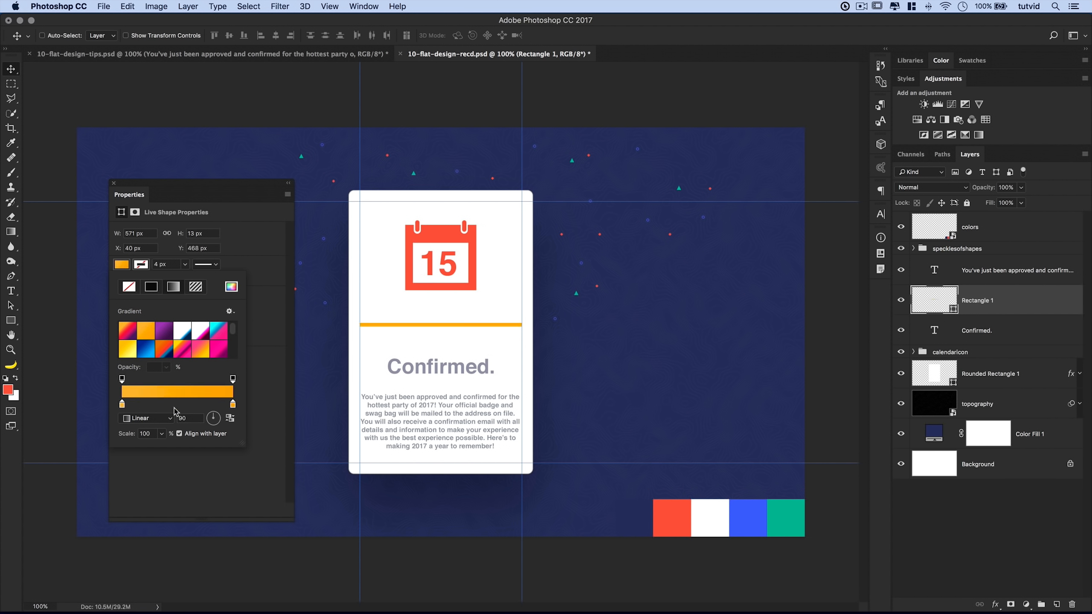
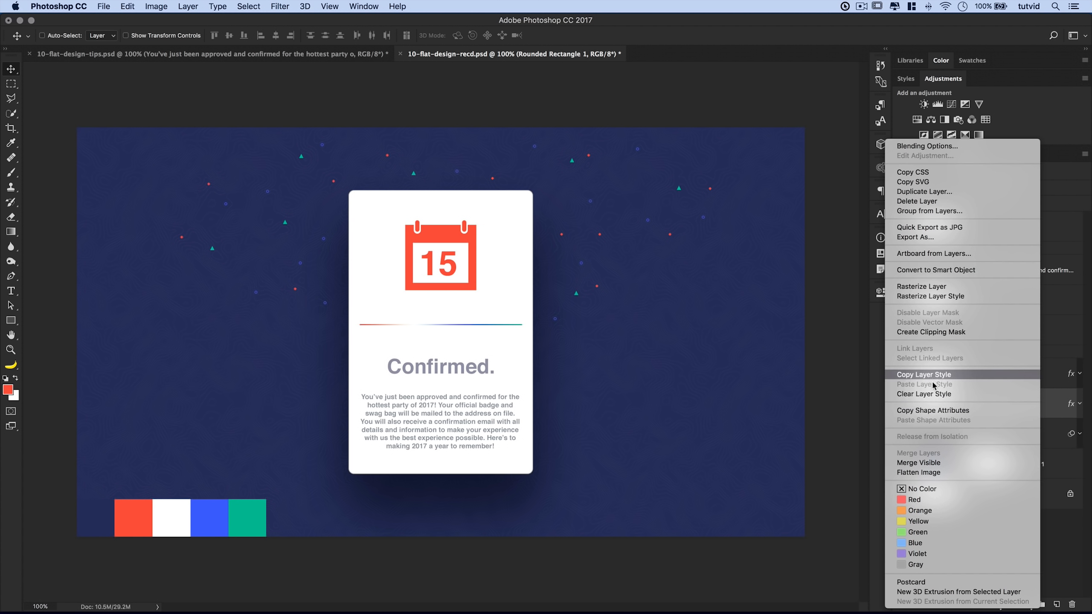
# - Clear the layer style from the duplicate rounded rectangle beneath the card and rotate the duplicate 45 degrees
pyautogui.click(929, 398)
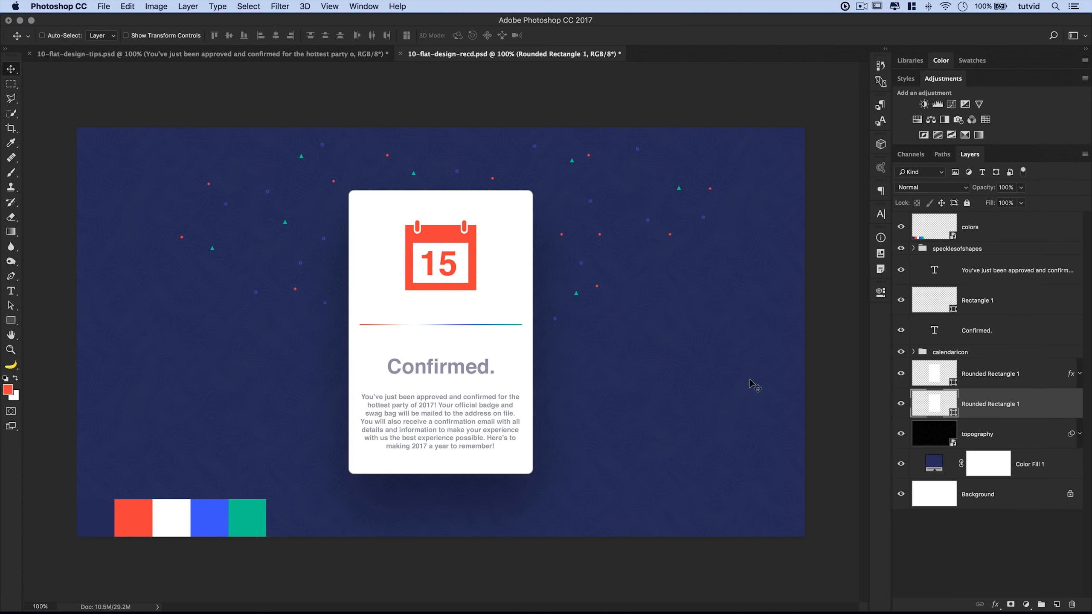
pyautogui.hotkey('ctrl', 't')
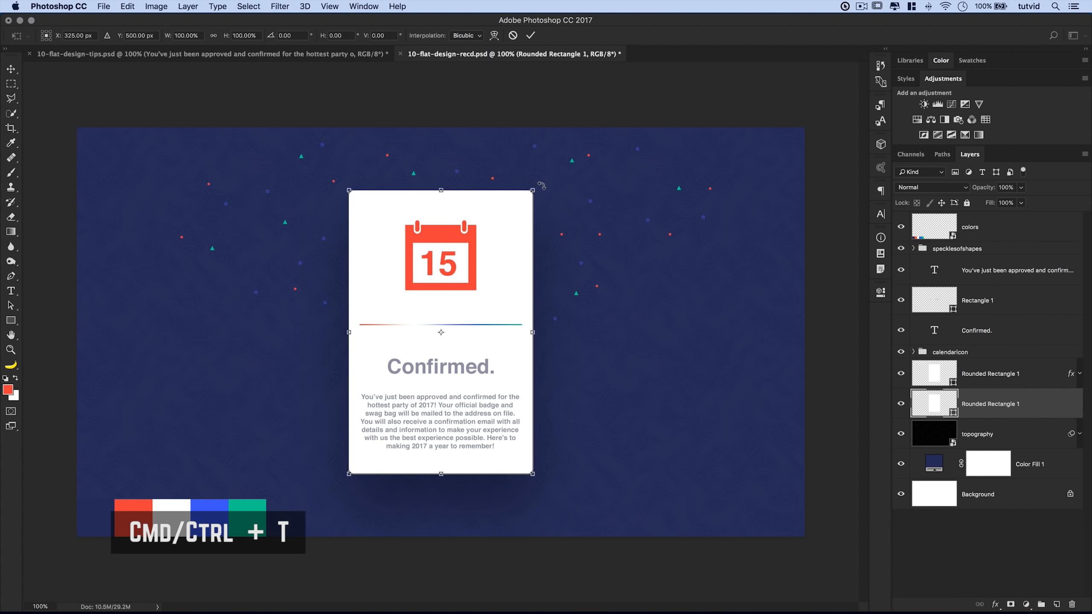
pyautogui.moveTo(542, 185); pyautogui.dragTo(620, 302)
# - Stretch the rotated duplicate to about 281% wide and 115% high so it runs past the canvas's lower-right corner
pyautogui.moveTo(340, 432); pyautogui.dragTo(326, 448)
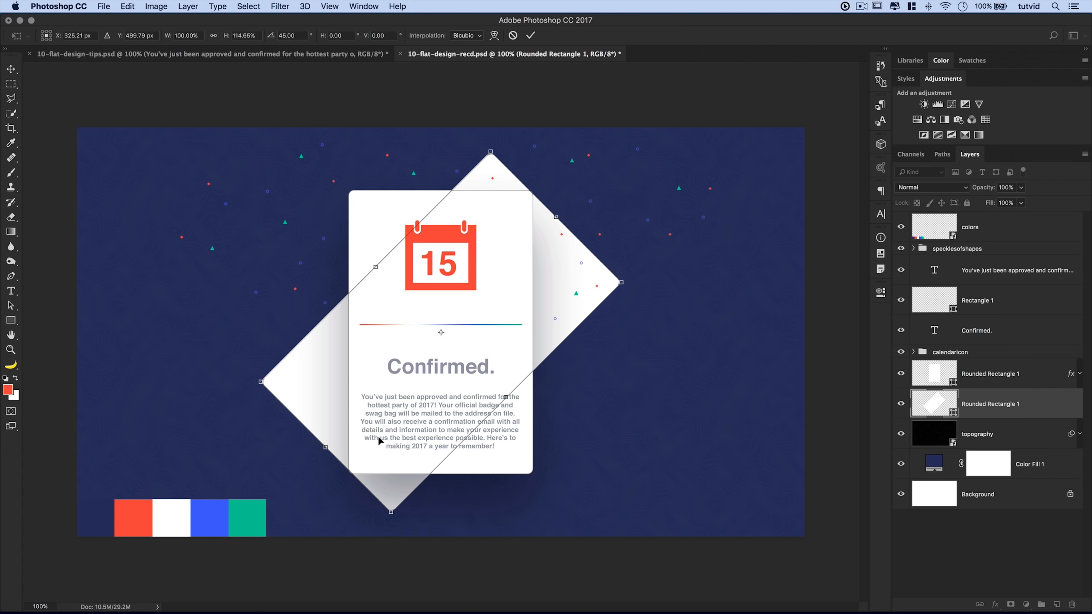
pyautogui.moveTo(506, 397); pyautogui.dragTo(781, 600)
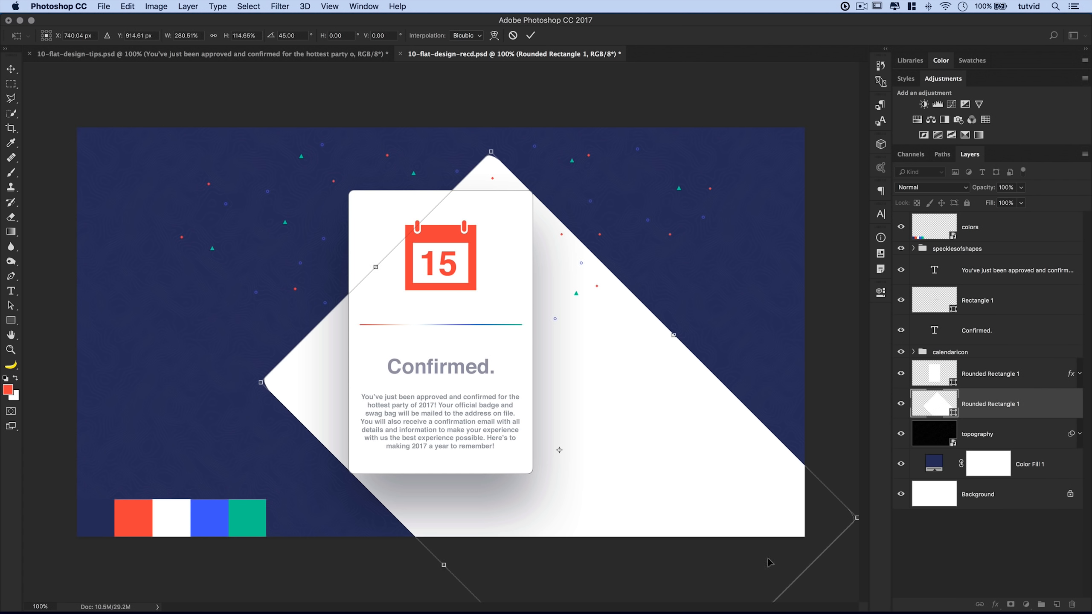
pyautogui.click(532, 38)
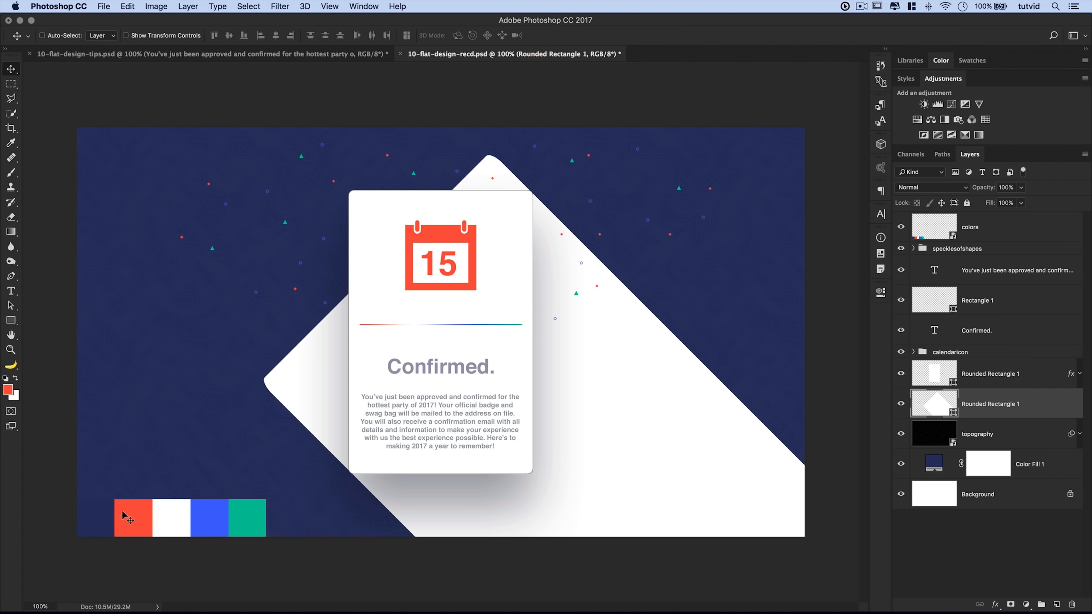
# - Sample the navy background, darken the foreground color to #171b30, and fill the stretched shape with it
pyautogui.click(11, 142)
pyautogui.click(97, 522)
pyautogui.click(8, 390)
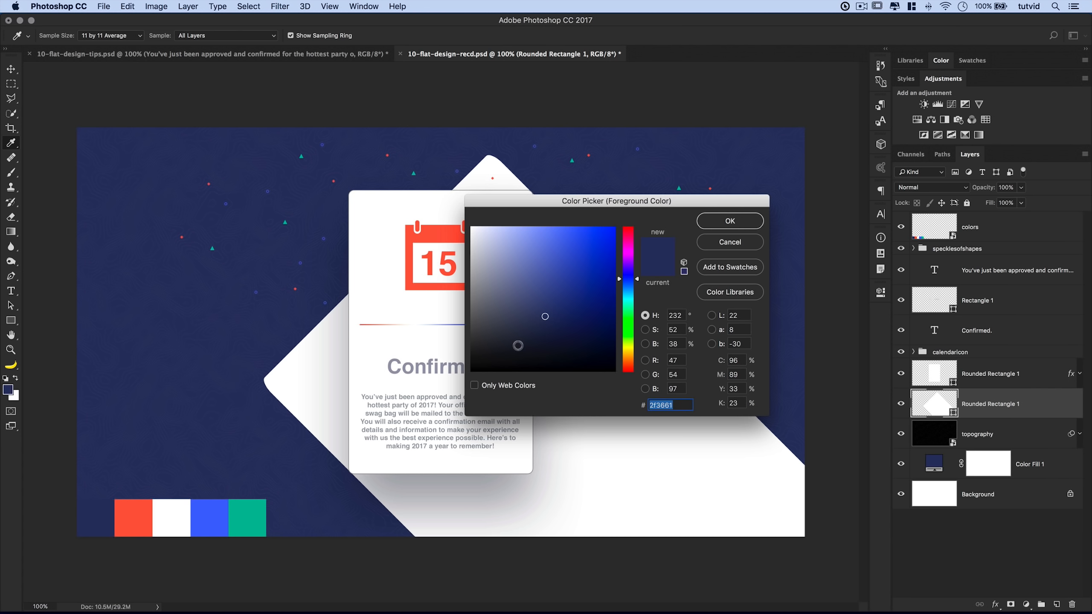
pyautogui.click(545, 345)
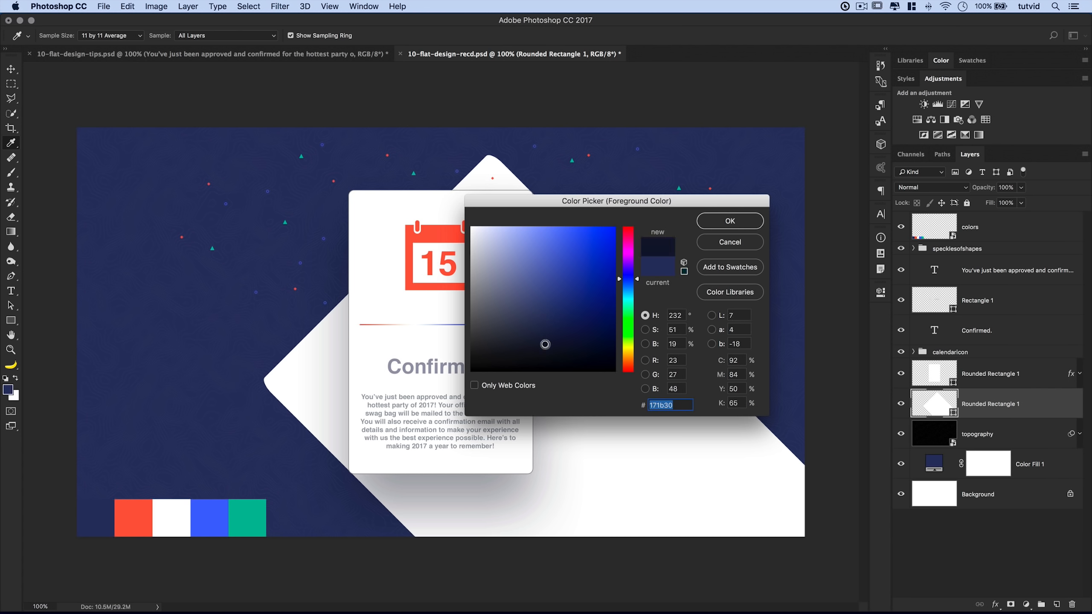
pyautogui.click(738, 220)
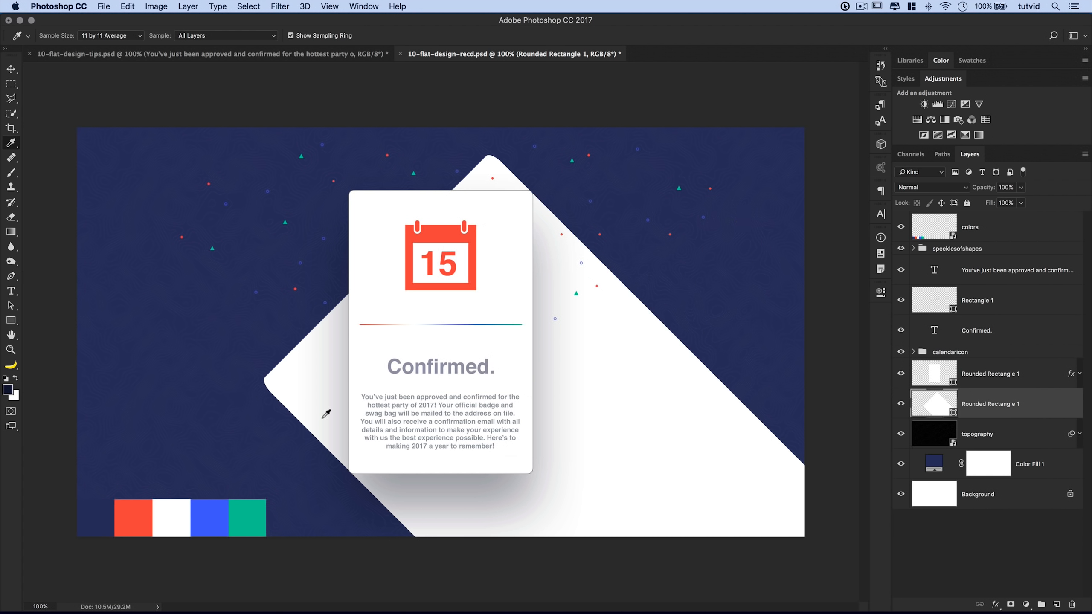
pyautogui.hotkey('alt', 'BackSpace')
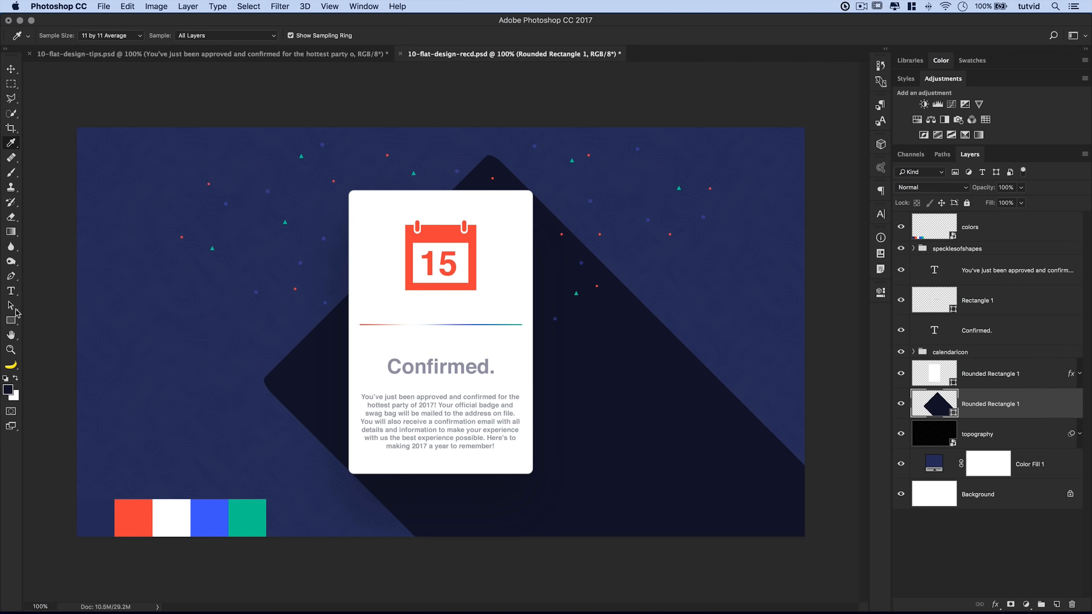
# - Subtract a copy of the card's outline from the dark shape, enlarging the cutout up and left to 150% width and 115.4% height
pyautogui.click(11, 305)
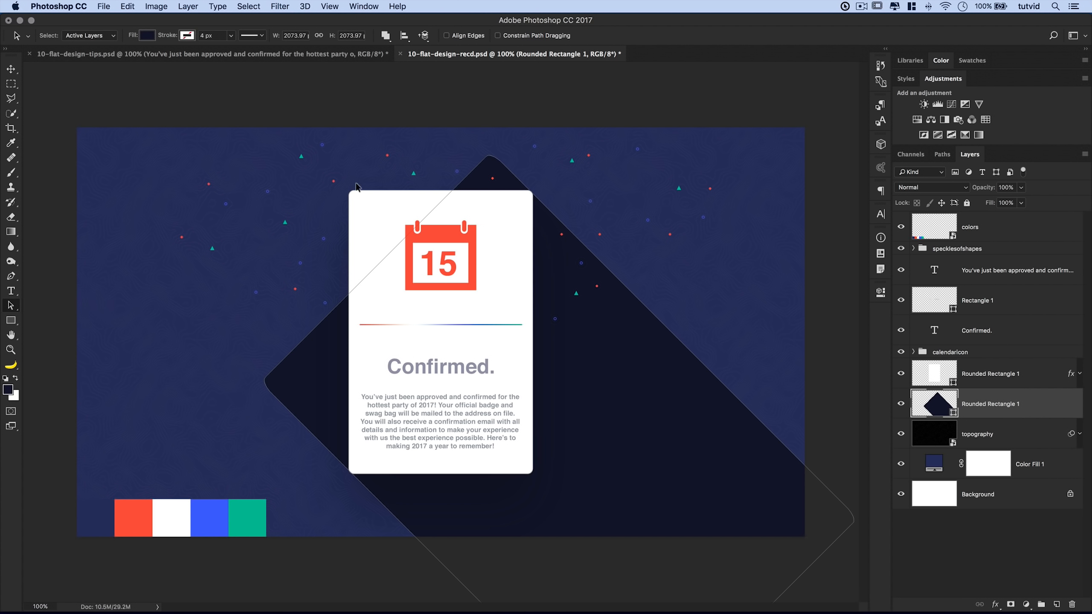
pyautogui.click(358, 205)
pyautogui.click(901, 373)
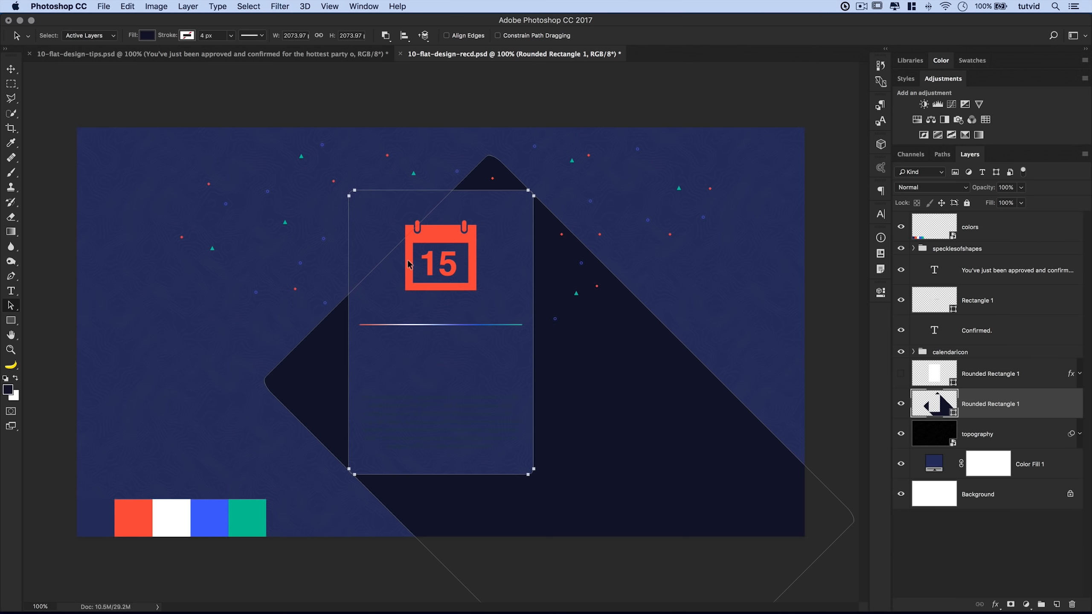
pyautogui.press('super+t')
pyautogui.moveTo(441, 190); pyautogui.dragTo(441, 147)
pyautogui.moveTo(348, 311); pyautogui.dragTo(254, 306)
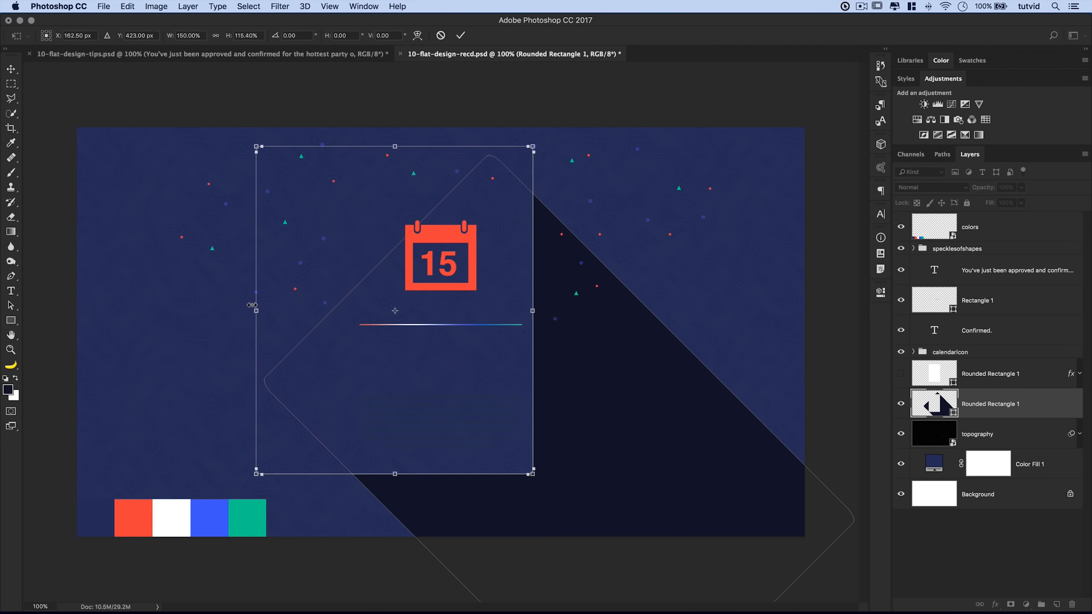
pyautogui.click(462, 36)
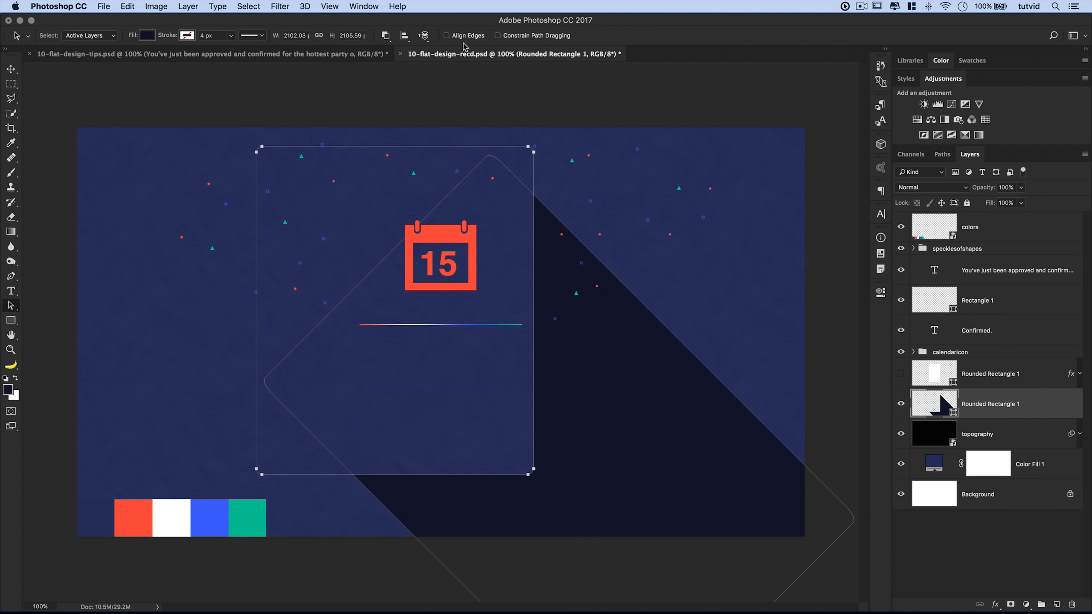
# - Set the long shadow's opacity to 32% with the white card visible again, and save the document
pyautogui.click(902, 374)
pyautogui.press('3')
pyautogui.click(989, 352)
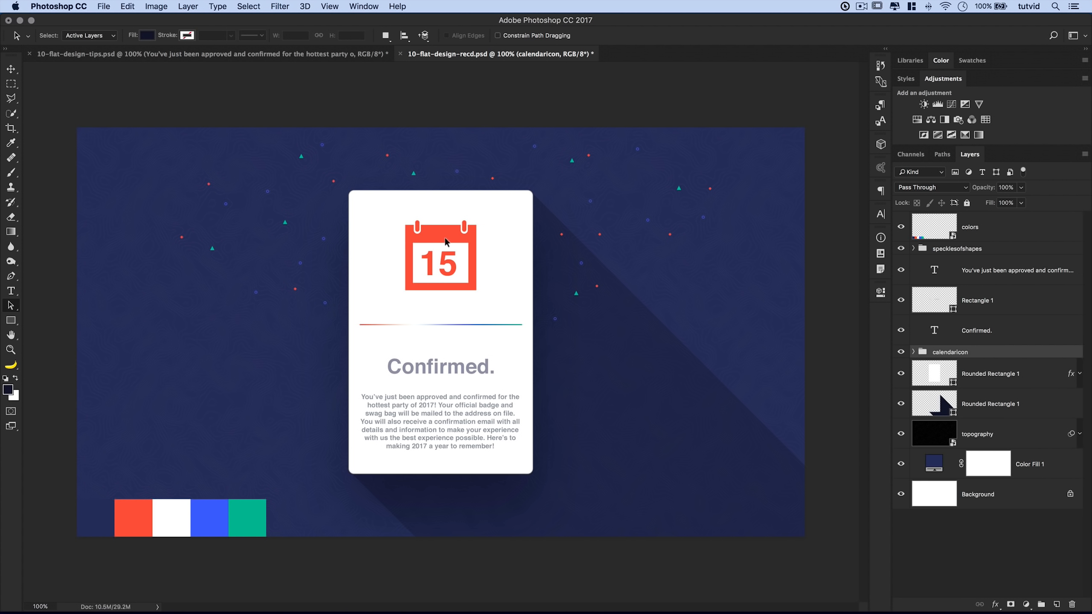
pyautogui.press('super+s')
# - Create a blue 1000 by 1000 px rounded rectangle with 35 px corners above the topography layer, placed partly behind the card's left side
pyautogui.click(984, 439)
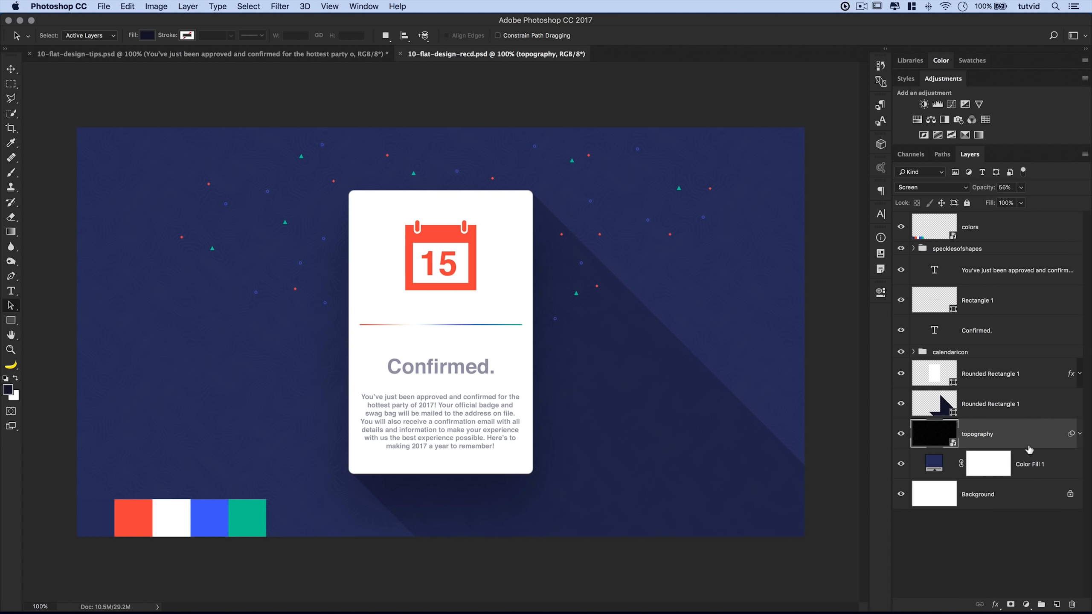
pyautogui.moveTo(10, 320); pyautogui.dragTo(52, 333)
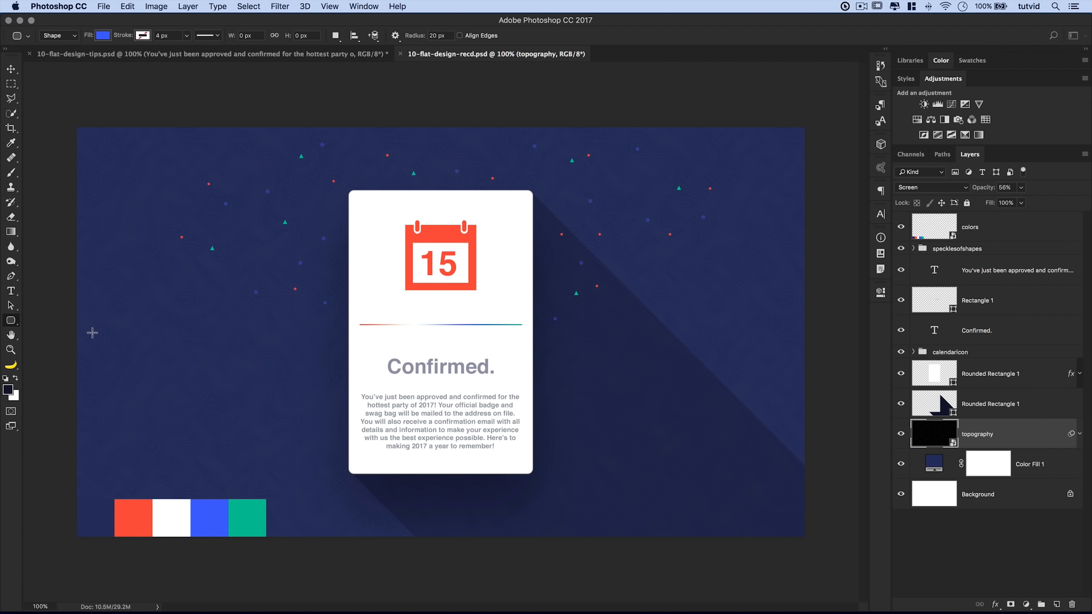
pyautogui.click(306, 343)
pyautogui.press('Return')
pyautogui.press('v')
pyautogui.moveTo(326, 477); pyautogui.dragTo(203, 383)
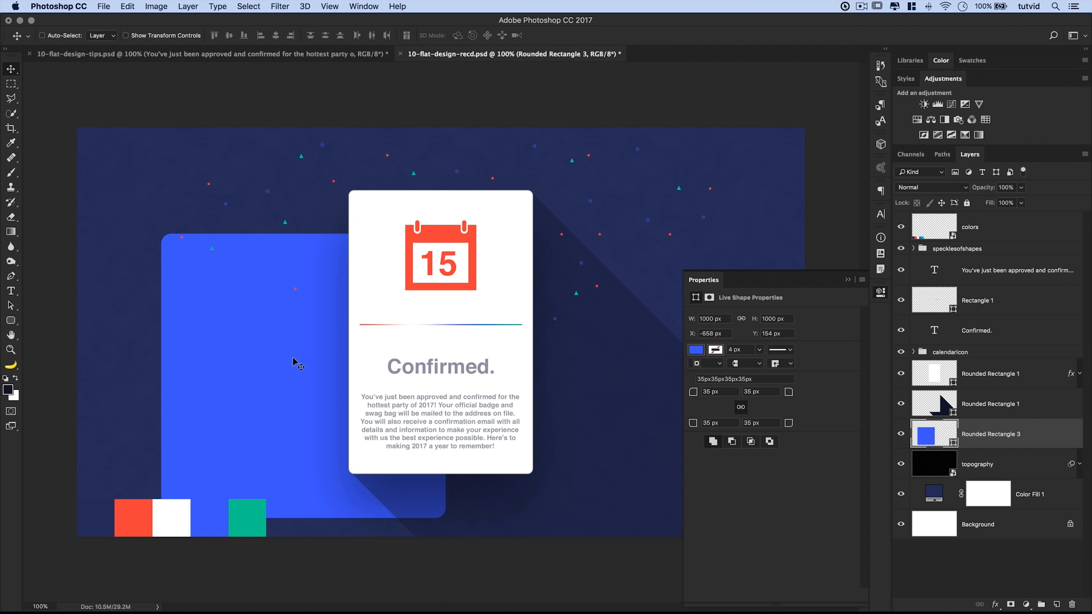
# - Rotate the large blue rounded square 45 degrees into a diamond
pyautogui.press('super+t')
pyautogui.moveTo(450, 230); pyautogui.dragTo(492, 371)
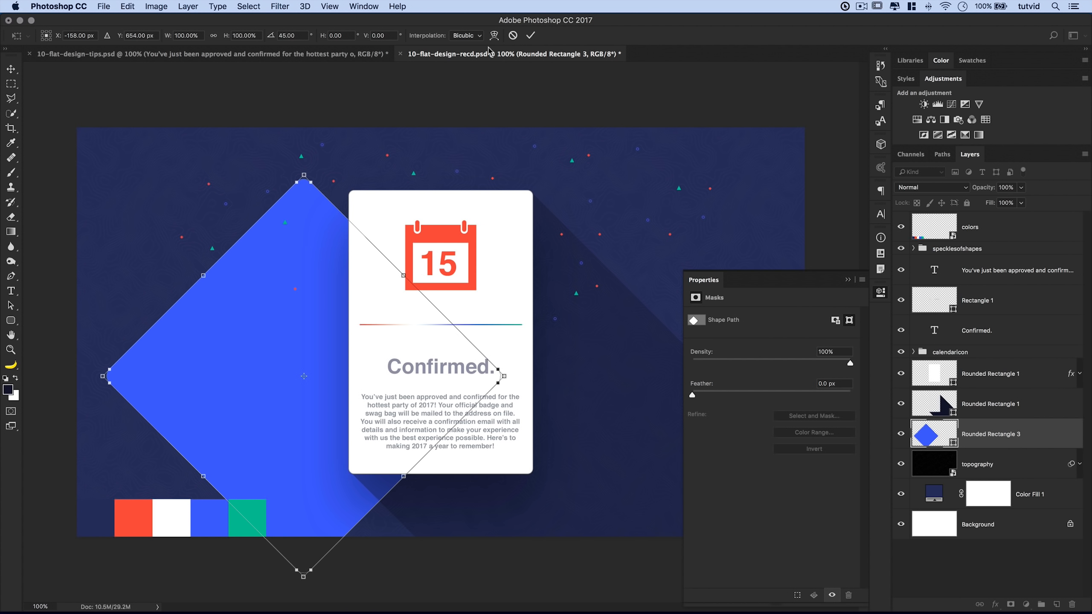
pyautogui.click(530, 35)
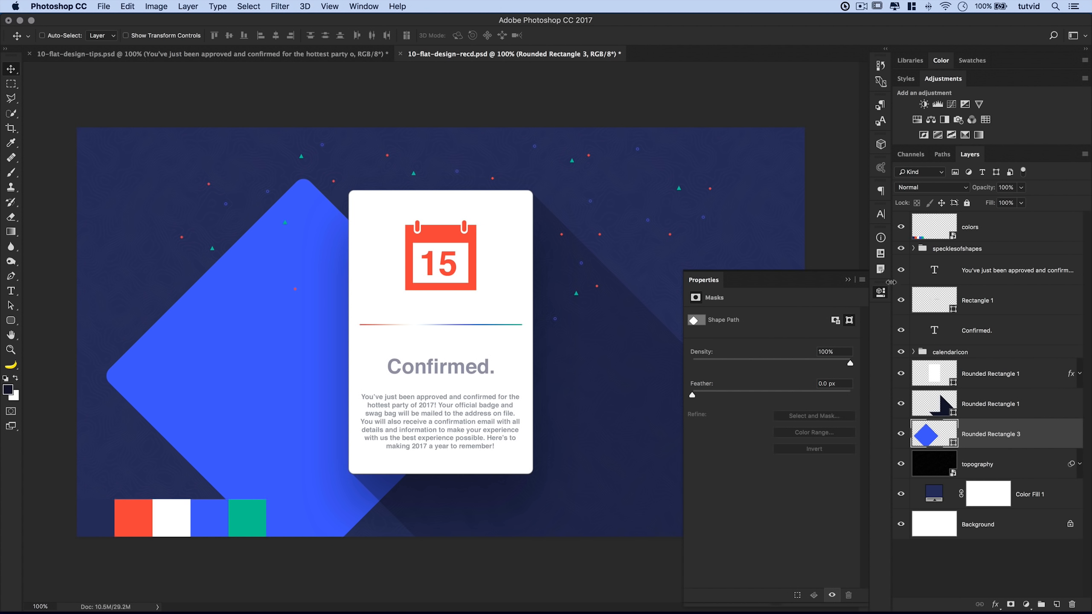
pyautogui.click(881, 293)
# - Hide all layers from the long shadow shape up to the specklesofshapes group
pyautogui.click(1000, 406)
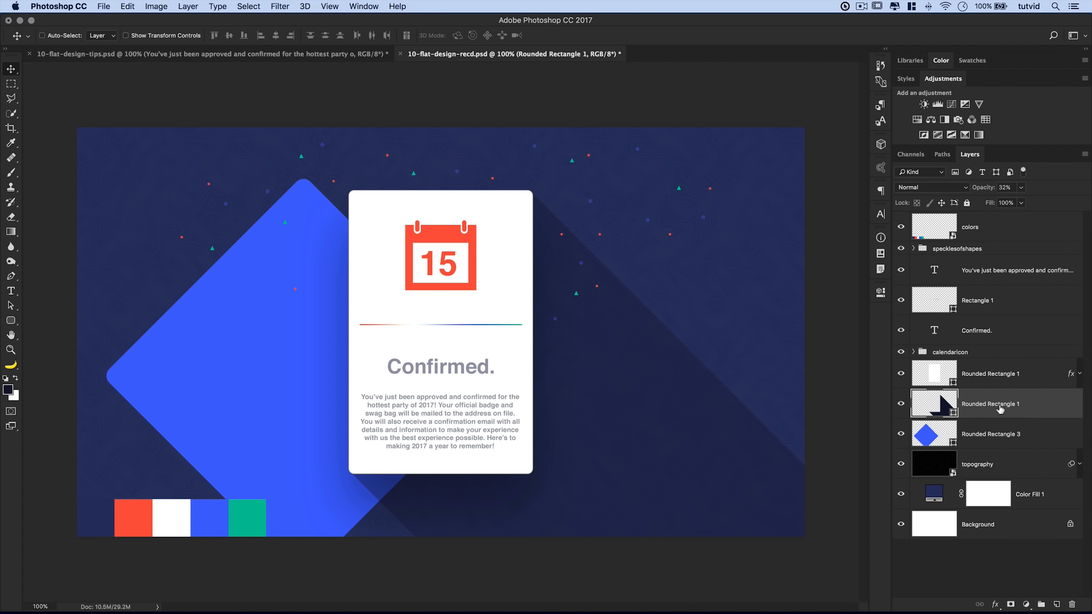
pyautogui.keyDown('shift'); pyautogui.click(985, 249); pyautogui.keyUp('shift')
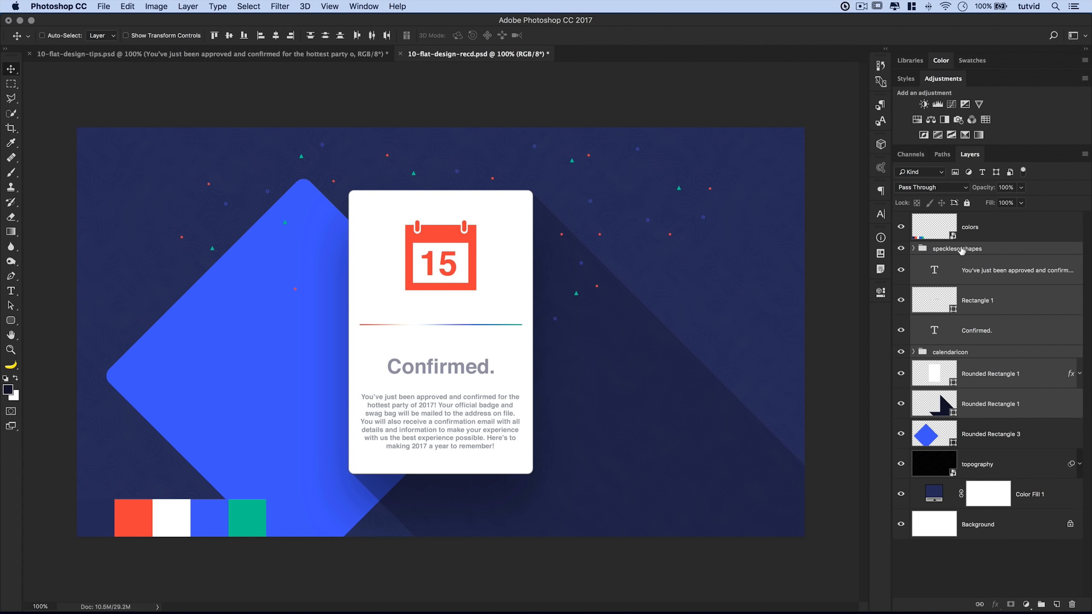
pyautogui.press('super')
pyautogui.press('super+comma')
# - Move the blue diamond to the center of the canvas
pyautogui.click(991, 435)
pyautogui.moveTo(304, 376); pyautogui.dragTo(441, 332)
pyautogui.click(881, 293)
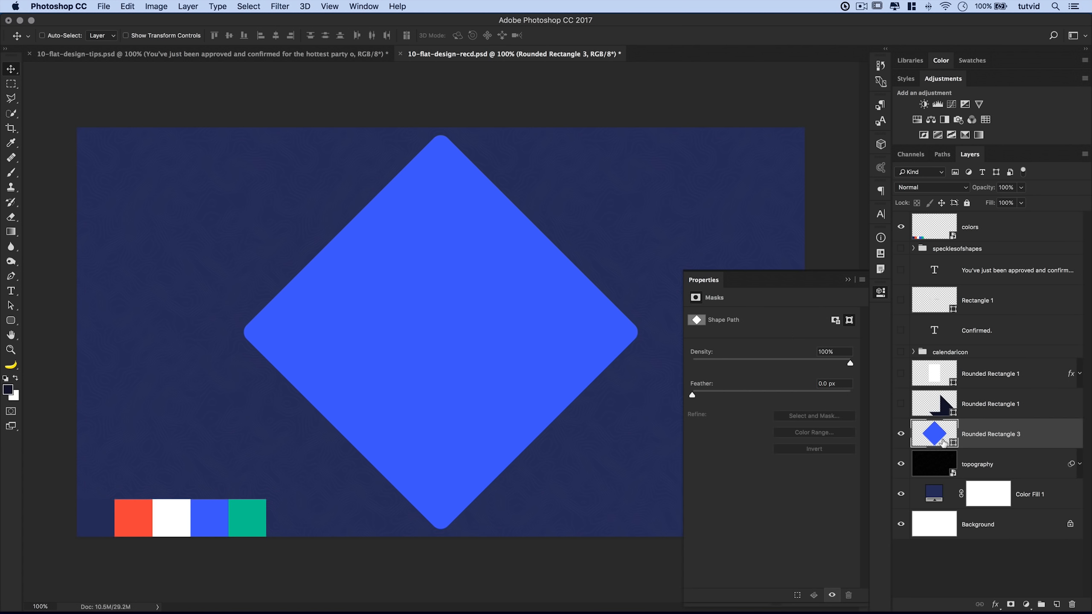
pyautogui.click(881, 293)
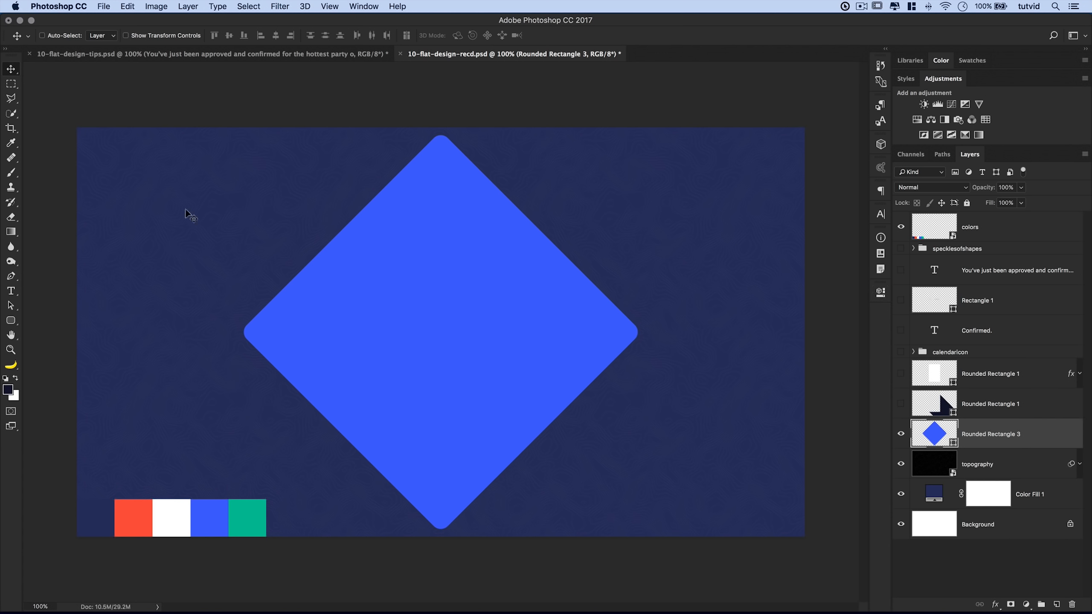
# - Switch the diamond's fill to a linear gradient and set its starting color stop to the background's navy blue
pyautogui.click(11, 305)
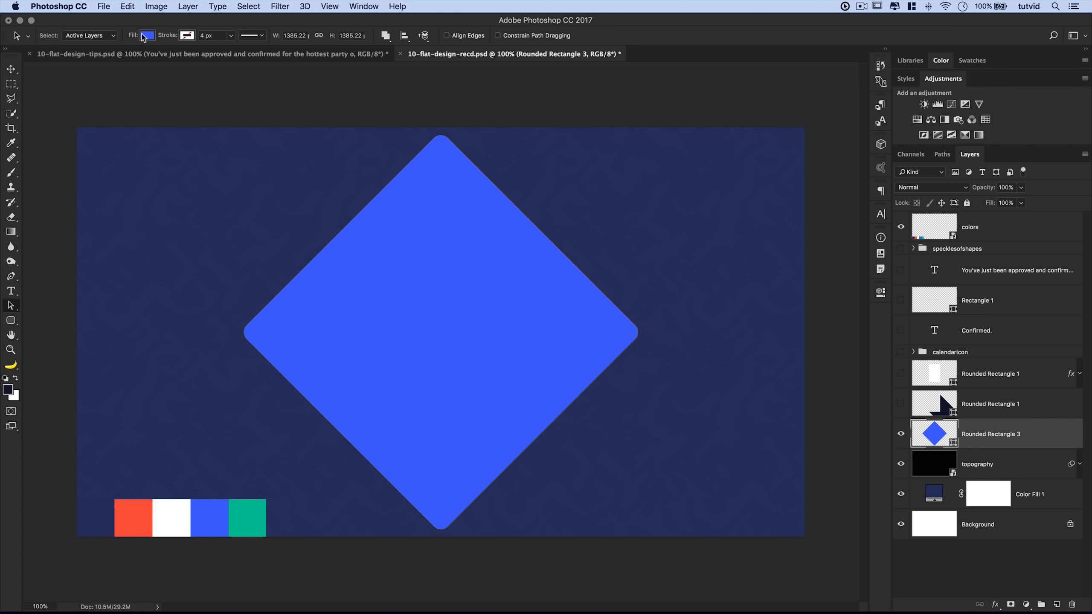
pyautogui.click(147, 36)
pyautogui.click(143, 58)
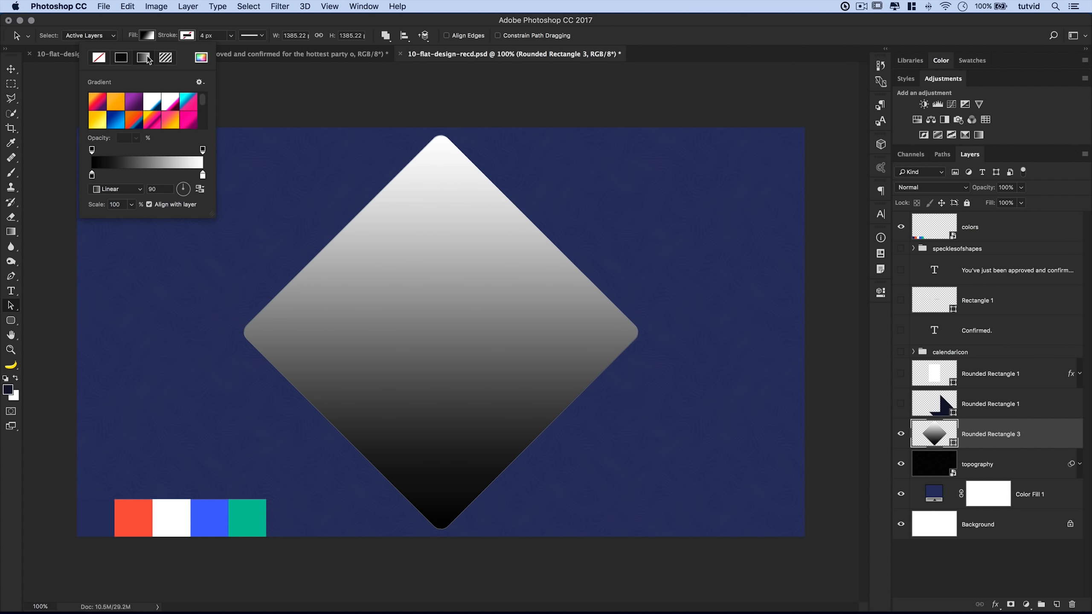
pyautogui.click(144, 161)
pyautogui.click(117, 307)
pyautogui.click(734, 217)
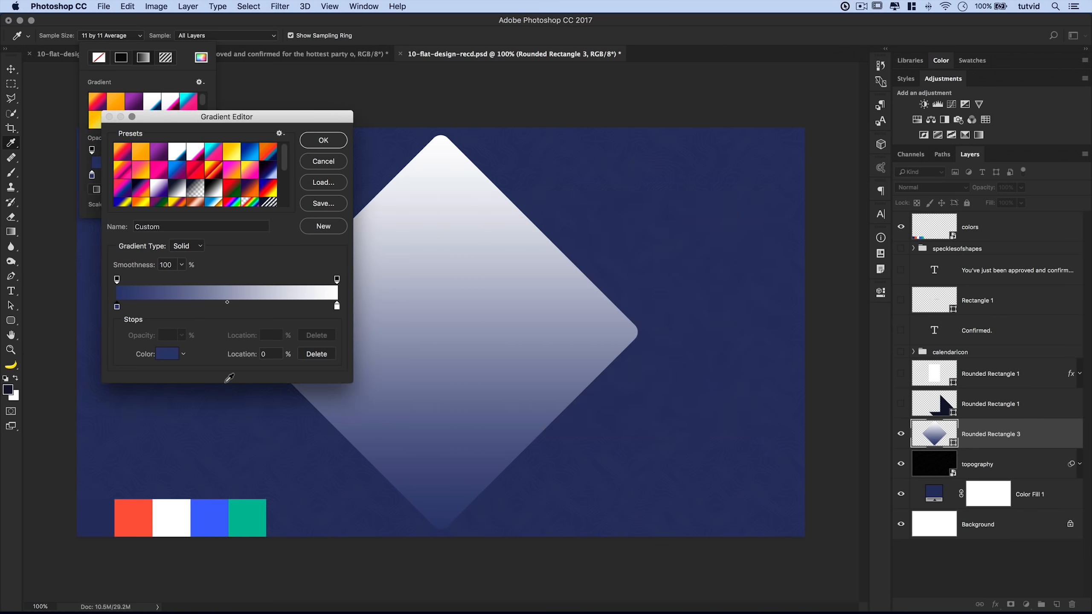
# - Set the diamond gradient's ending color stop to the same background navy and its ending opacity stop to 0%, accepting the gradient
pyautogui.doubleClick(337, 307)
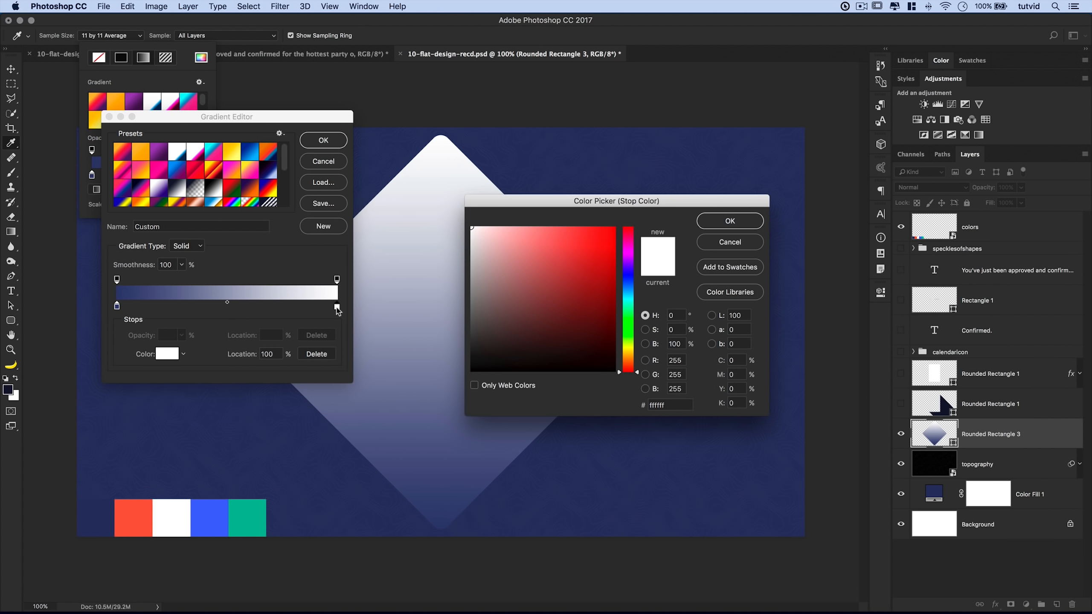
pyautogui.click(107, 511)
pyautogui.click(730, 221)
pyautogui.click(337, 280)
pyautogui.doubleClick(167, 335)
pyautogui.write('0')
pyautogui.click(323, 140)
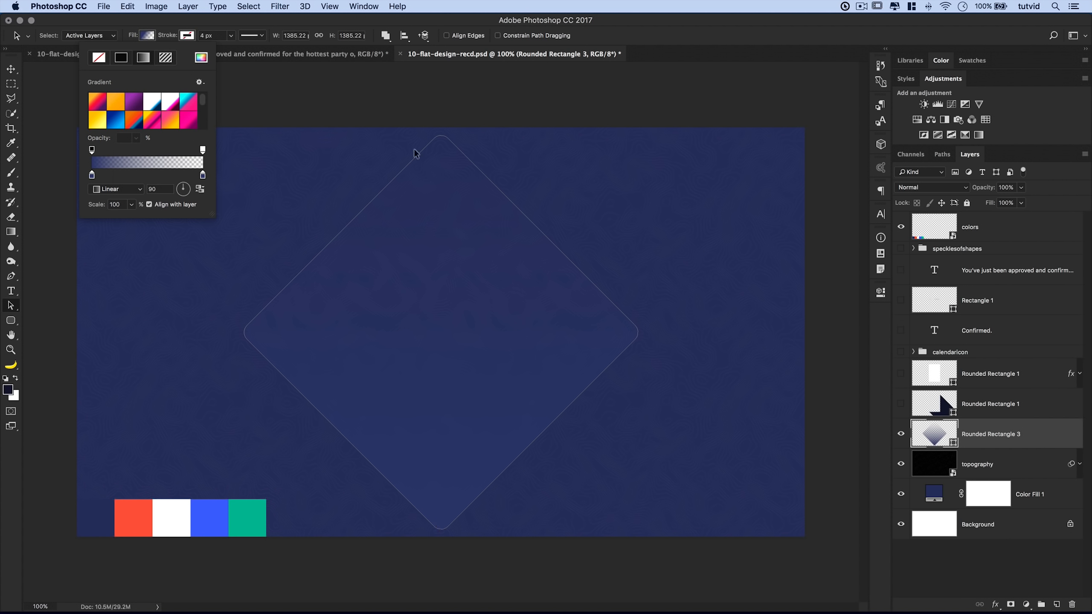
# - Set the angle of the diamond's gradient fill to -90 degrees
pyautogui.moveTo(160, 189); pyautogui.dragTo(126, 188)
pyautogui.write('-90')
pyautogui.press('Tab')
pyautogui.click(946, 469)
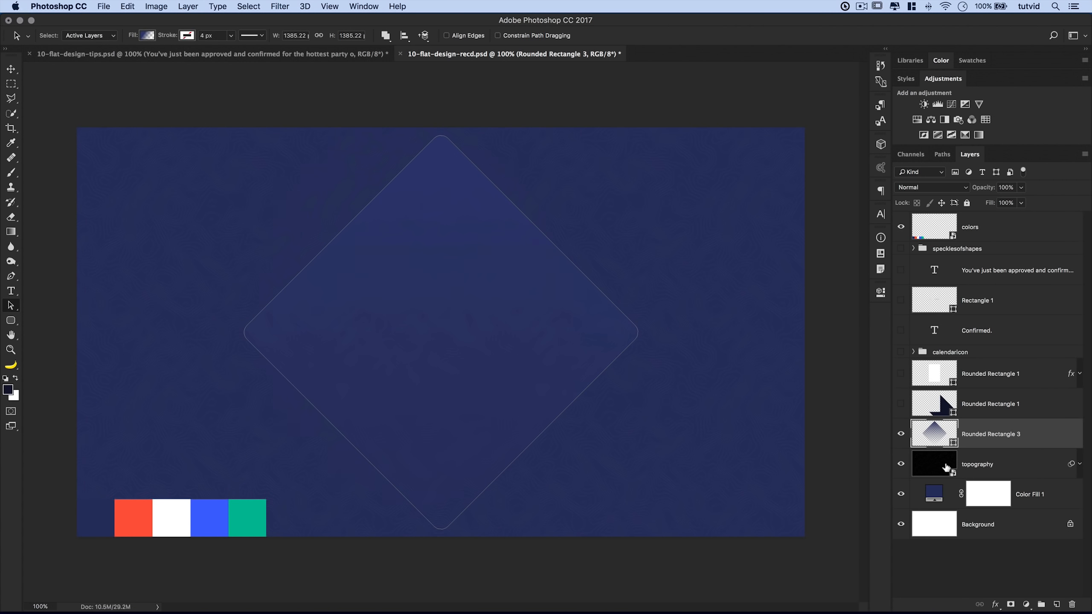
pyautogui.click(991, 463)
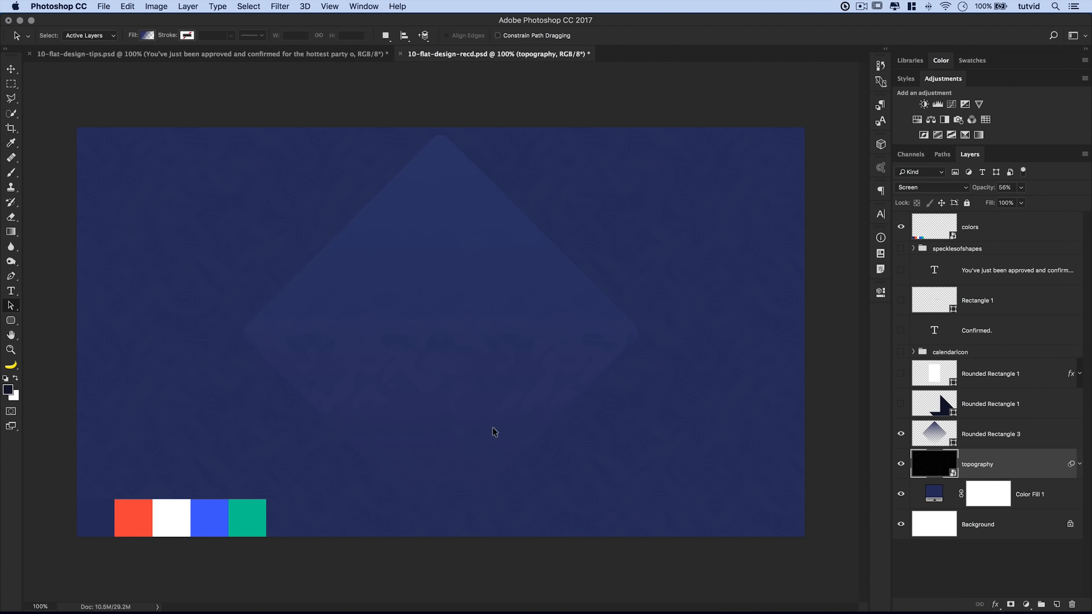
# - Move the transparent stop of the diamond's fill gradient closer to the start so the color fades out near the upper tip
pyautogui.click(991, 434)
pyautogui.click(147, 35)
pyautogui.doubleClick(203, 150)
pyautogui.moveTo(336, 278); pyautogui.dragTo(183, 278)
pyautogui.click(335, 143)
pyautogui.click(686, 252)
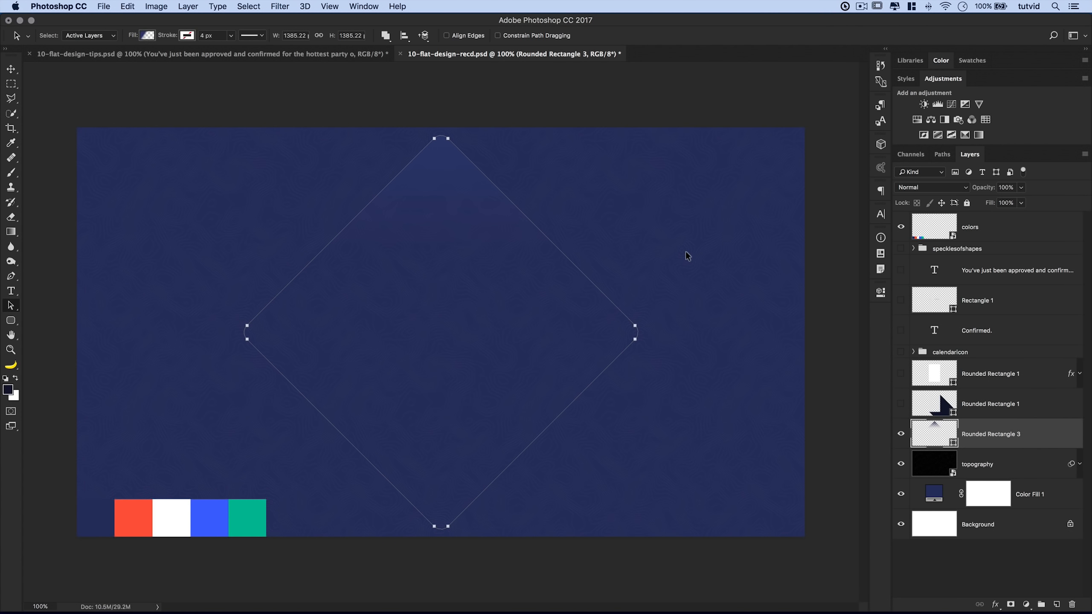
# - Add a Stroke layer style to the diamond and set its fill type to Gradient
pyautogui.click(939, 403)
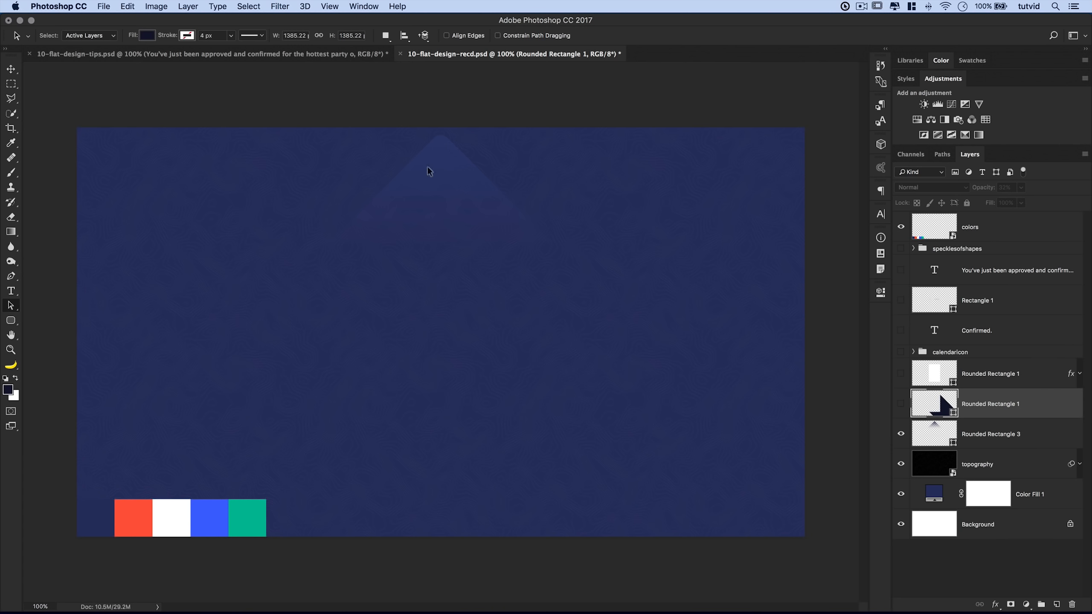
pyautogui.click(941, 443)
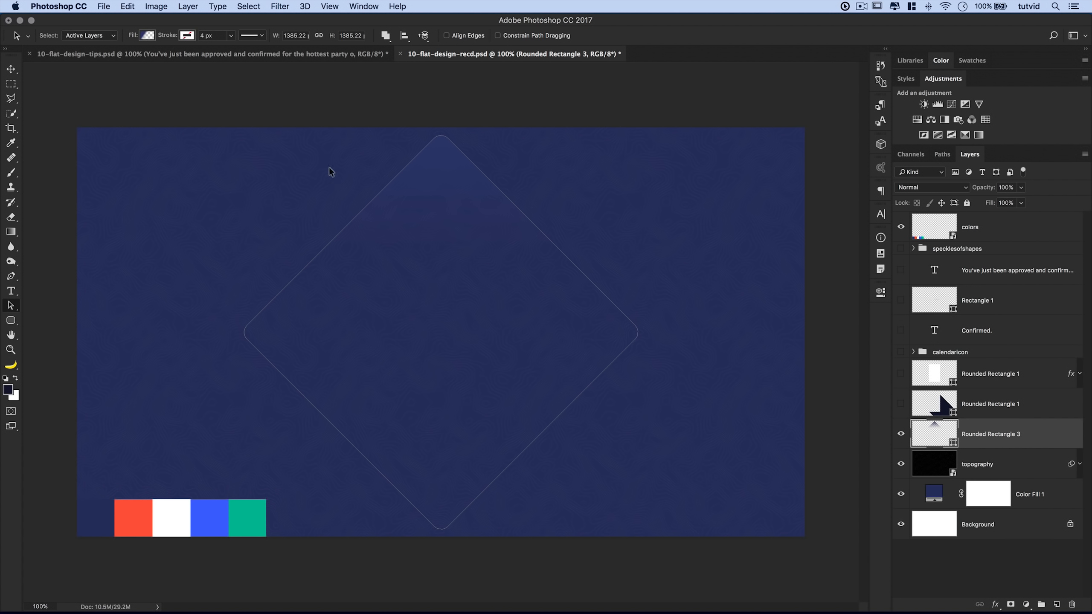
pyautogui.click(193, 6)
pyautogui.moveTo(251, 124)
pyautogui.click(331, 148)
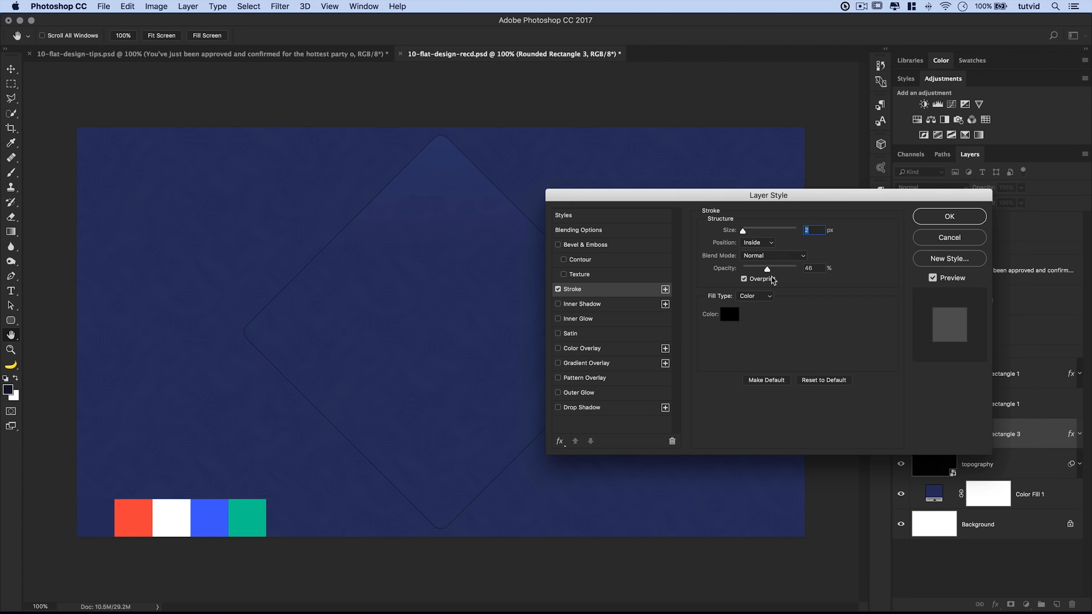
pyautogui.click(756, 296)
pyautogui.click(756, 306)
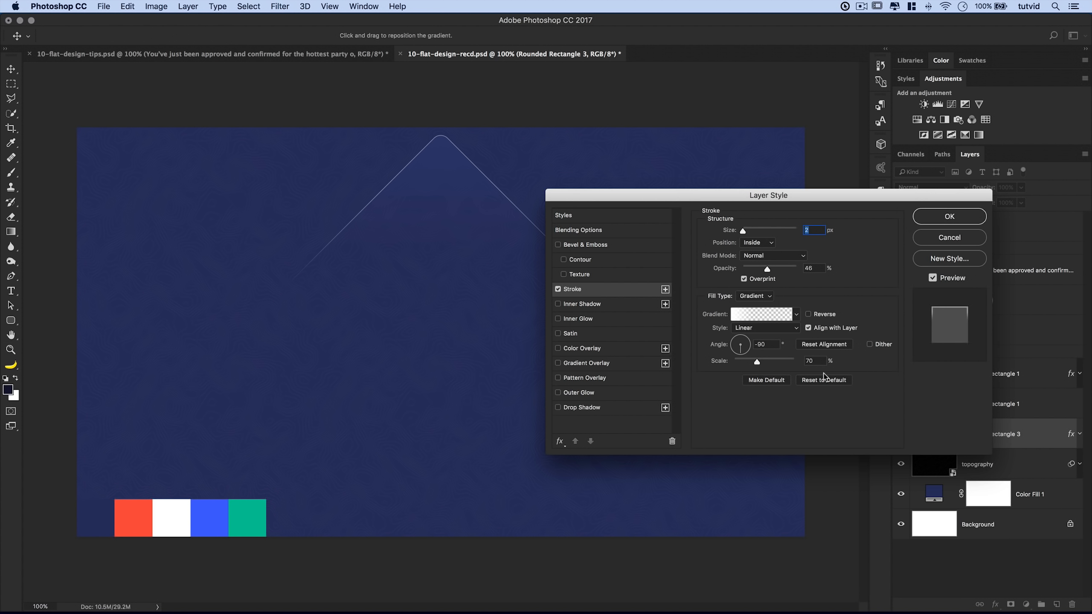
# - Shift the stroke gradient's transparent stop closer to the start so the diamond's outline fades out sooner
pyautogui.click(759, 318)
pyautogui.moveTo(195, 279); pyautogui.dragTo(183, 280)
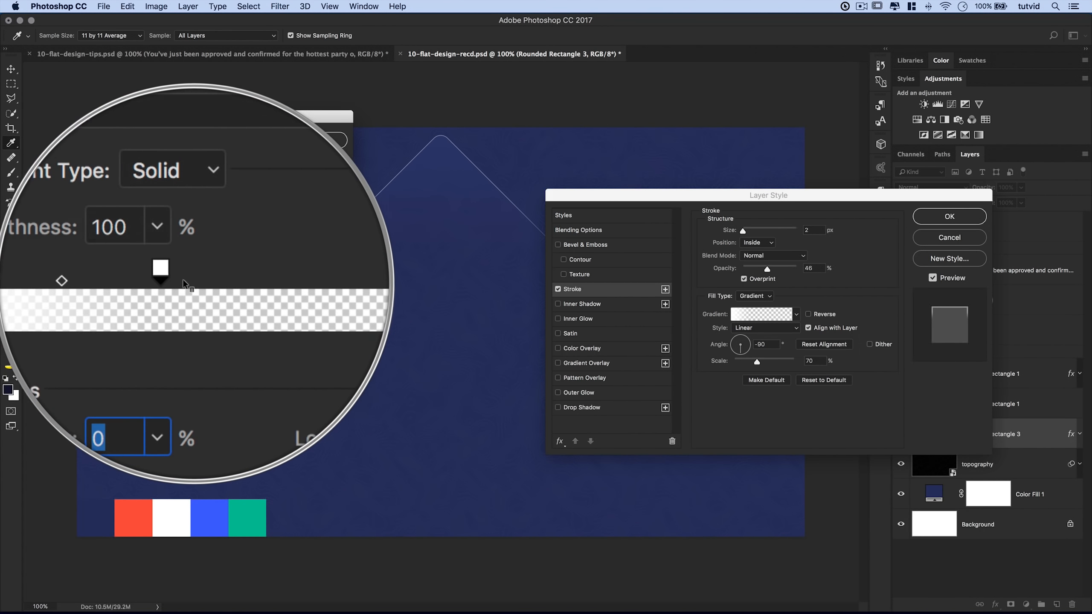
pyautogui.click(324, 140)
pyautogui.moveTo(688, 196); pyautogui.dragTo(574, 217)
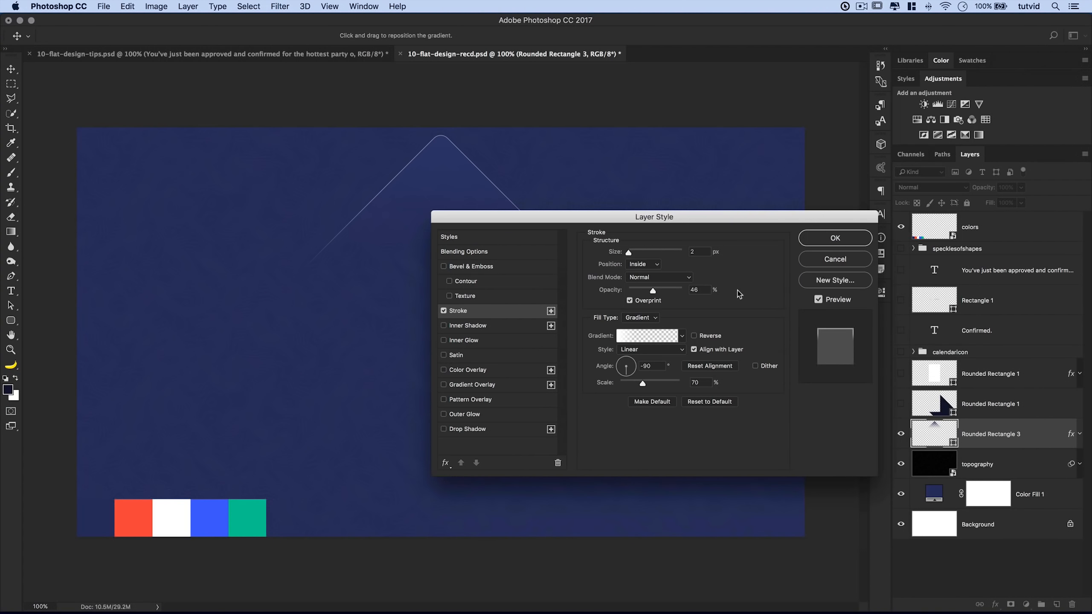
# - Set the diamond's stroke to a size of 1 px with the Overlay blend mode and 85% opacity
pyautogui.doubleClick(697, 252)
pyautogui.write('1')
pyautogui.press('Tab')
pyautogui.moveTo(654, 216); pyautogui.dragTo(736, 246)
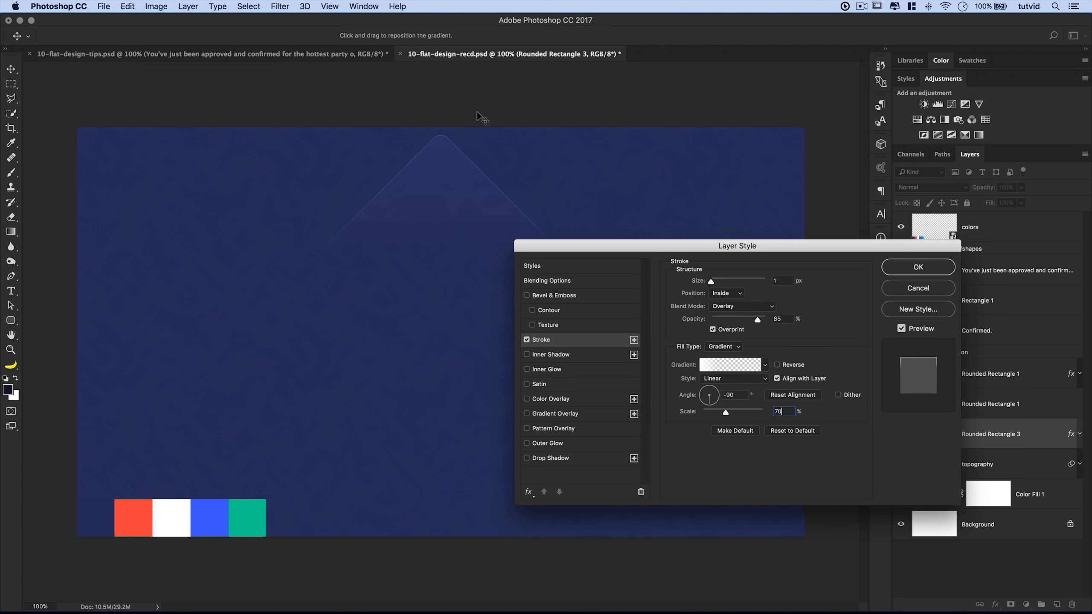
# - Turn on a drop shadow for the diamond and set its angle to -90 degrees
pyautogui.click(527, 458)
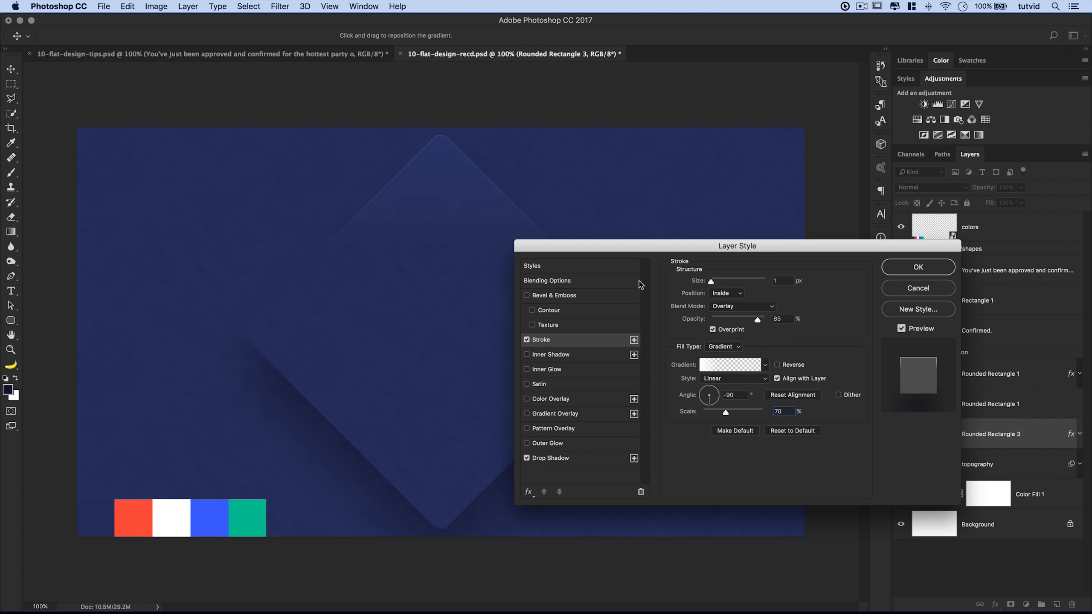
pyautogui.moveTo(640, 246); pyautogui.dragTo(596, 274)
pyautogui.click(507, 486)
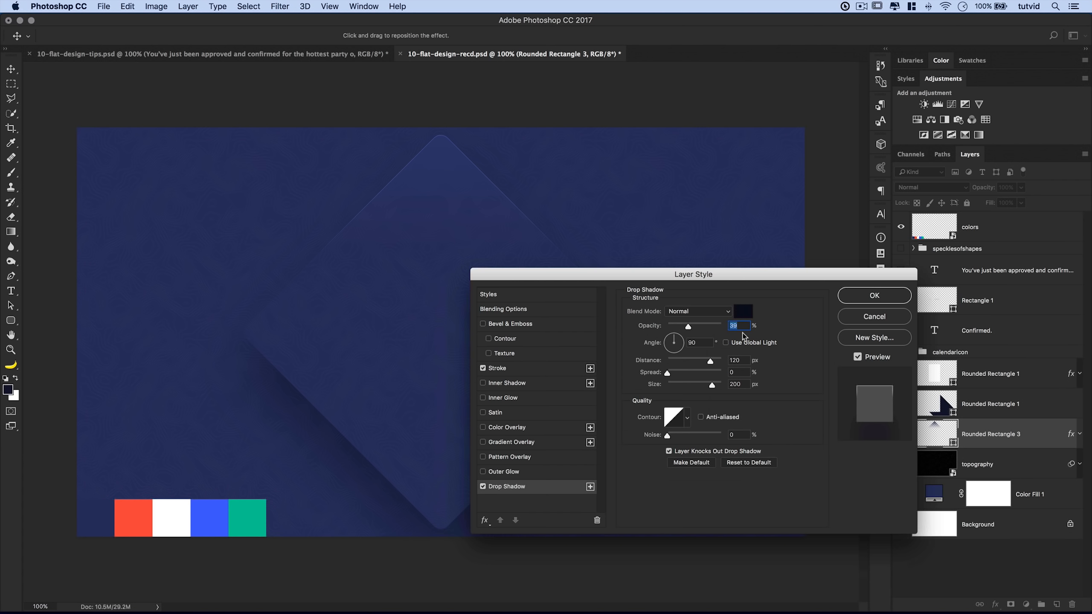
pyautogui.press('Tab')
pyautogui.write('-90')
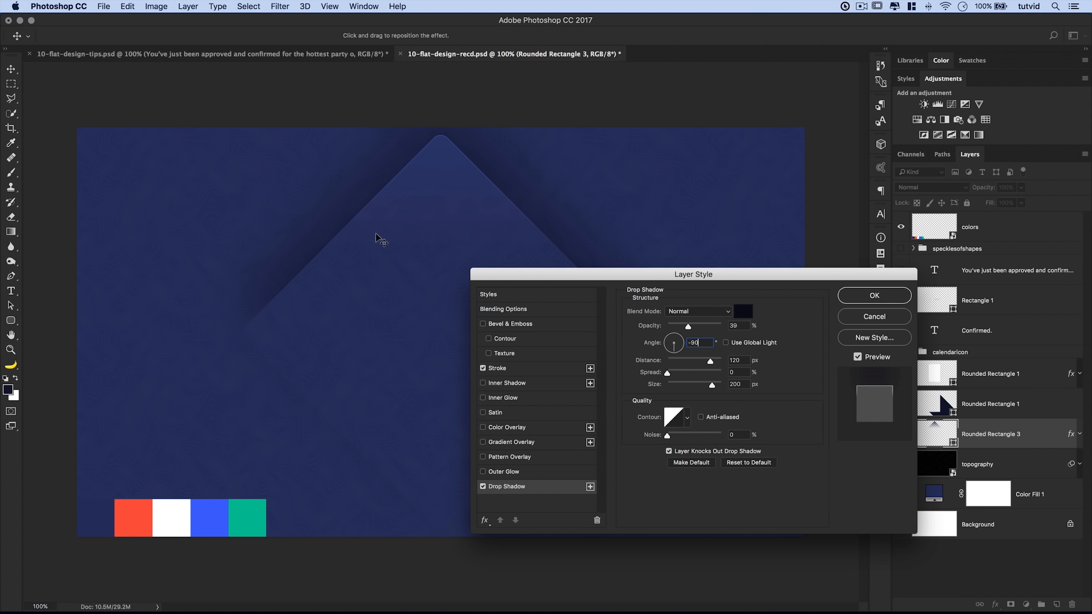
# - Set the drop shadow's distance to 80 px, size to 100 px and opacity to 11%, add some noise and apply the style
pyautogui.press('Tab')
pyautogui.write('80')
pyautogui.press('Tab')
pyautogui.press('Tab')
pyautogui.write('100')
pyautogui.moveTo(688, 328); pyautogui.dragTo(673, 328)
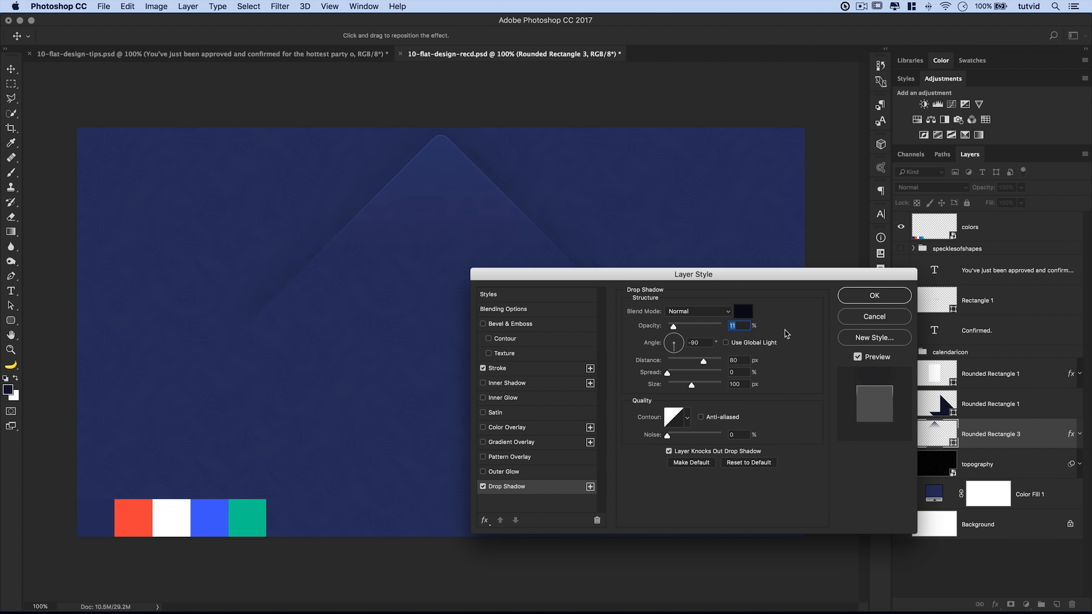
pyautogui.click(680, 435)
pyautogui.moveTo(693, 439); pyautogui.dragTo(695, 438)
pyautogui.click(875, 296)
# - Move the diamond to the canvas's lower left, scale it down and duplicate it into a cluster of three overlapping diamonds
pyautogui.moveTo(449, 180); pyautogui.dragTo(281, 495)
pyautogui.press('super+t')
pyautogui.moveTo(473, 446); pyautogui.dragTo(428, 491)
pyautogui.moveTo(290, 509); pyautogui.dragTo(374, 417)
pyautogui.press('Return')
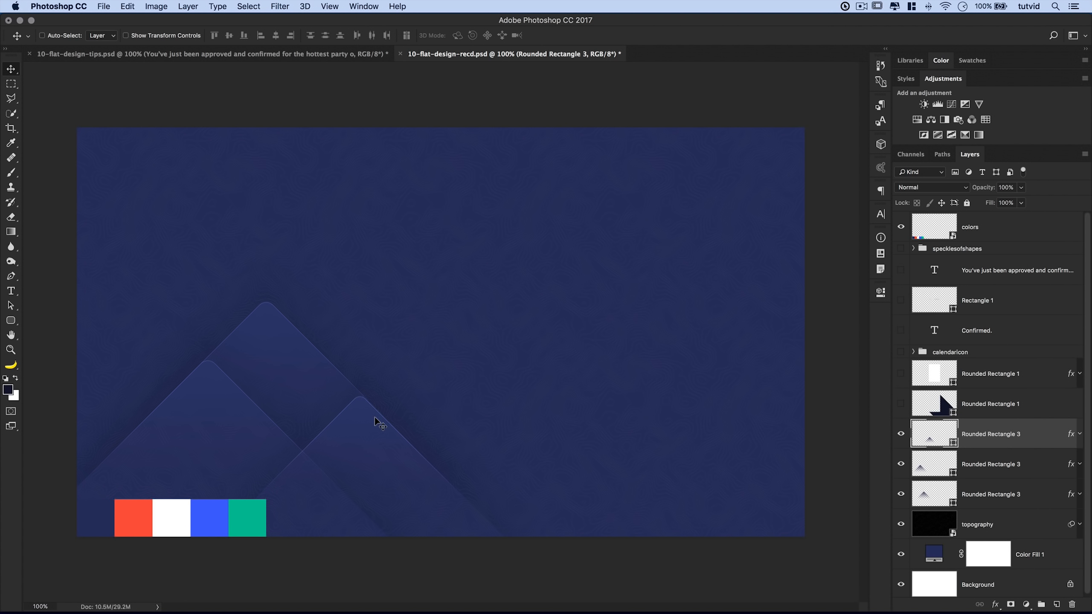
# - Duplicate the three-diamond cluster into the upper-right, lower-right and upper-left areas of the canvas
pyautogui.keyDown('shift'); pyautogui.click(991, 493); pyautogui.keyUp('shift')
pyautogui.moveTo(268, 409); pyautogui.dragTo(713, 220)
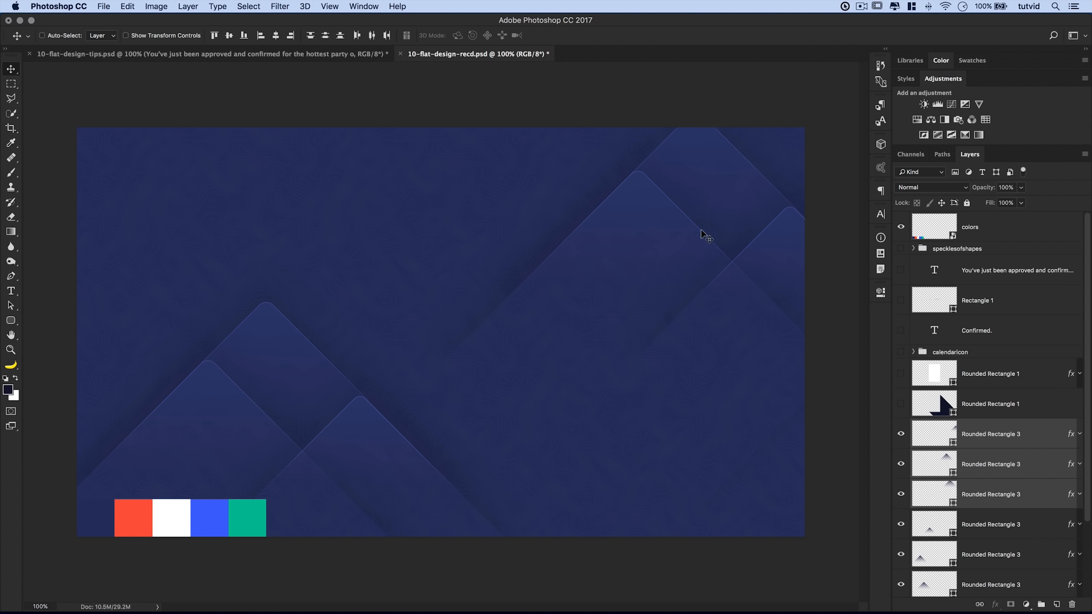
pyautogui.moveTo(659, 363); pyautogui.dragTo(217, 169)
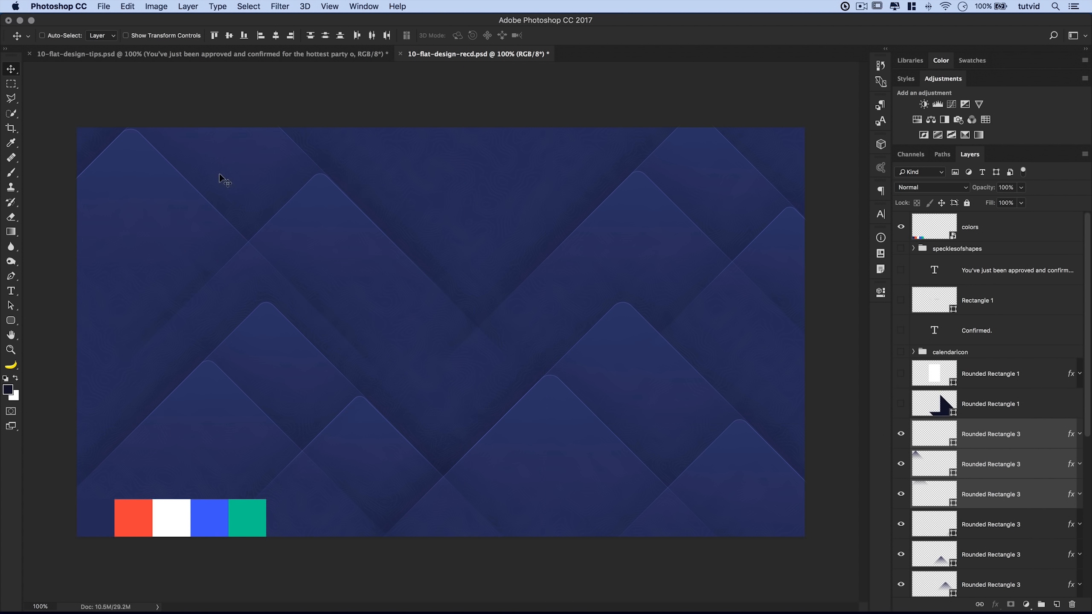
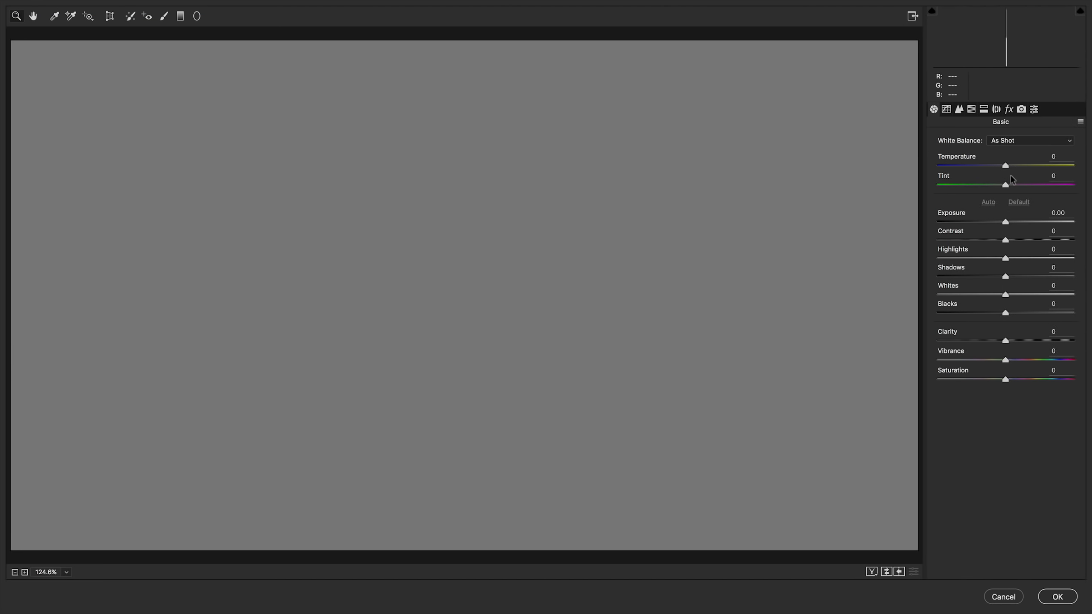
# - Apply Camera Raw grain with an amount of 57 and adjusted size and roughness to the gray grain layer, and lower the layer's opacity
pyautogui.click(1009, 110)
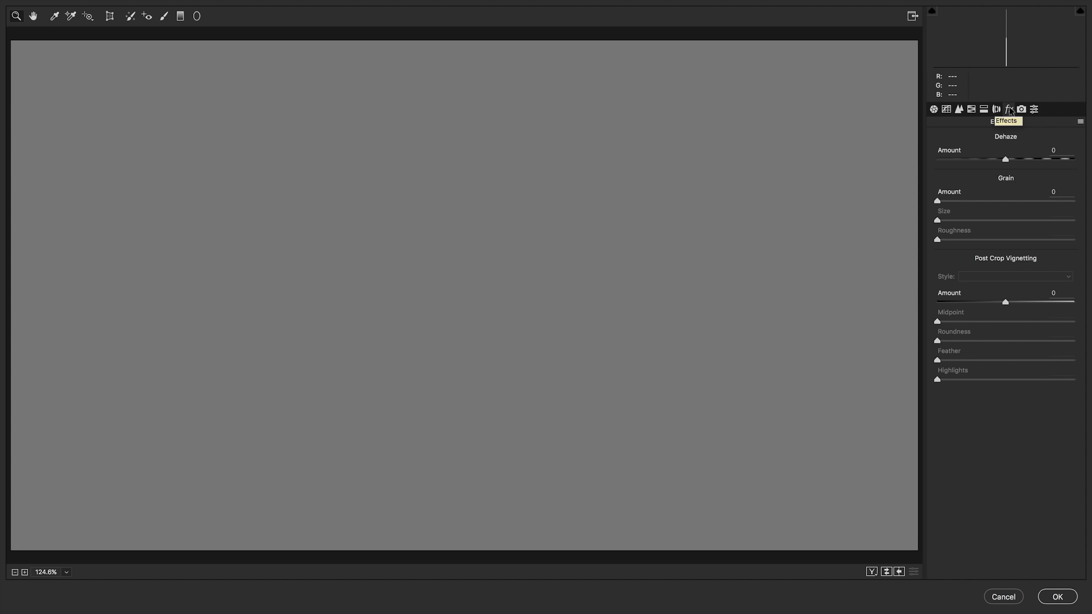
pyautogui.click(1016, 202)
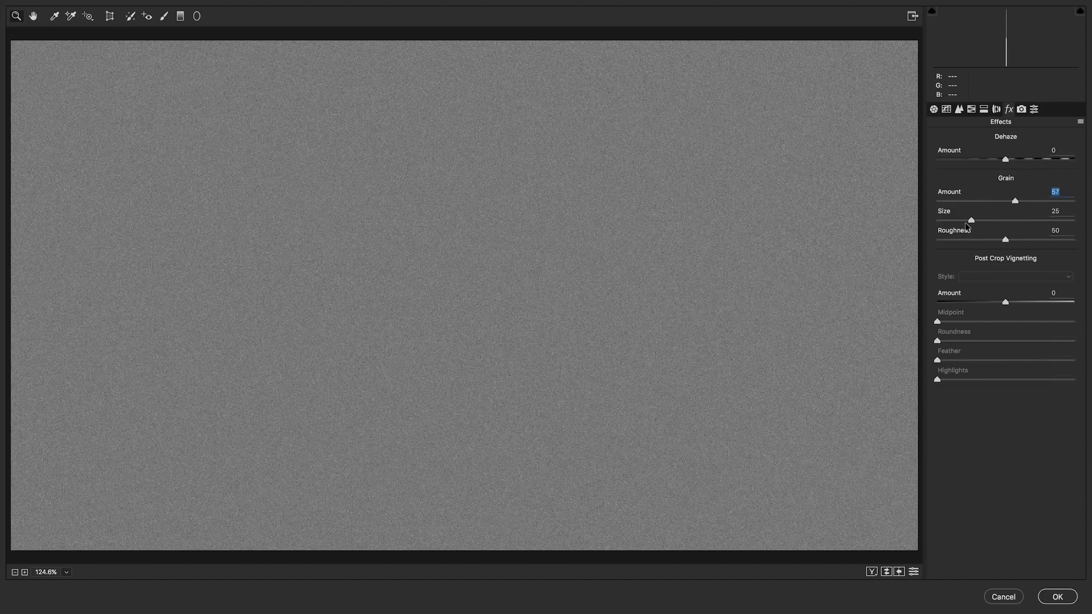
pyautogui.moveTo(986, 222); pyautogui.dragTo(1035, 239)
pyautogui.click(1057, 597)
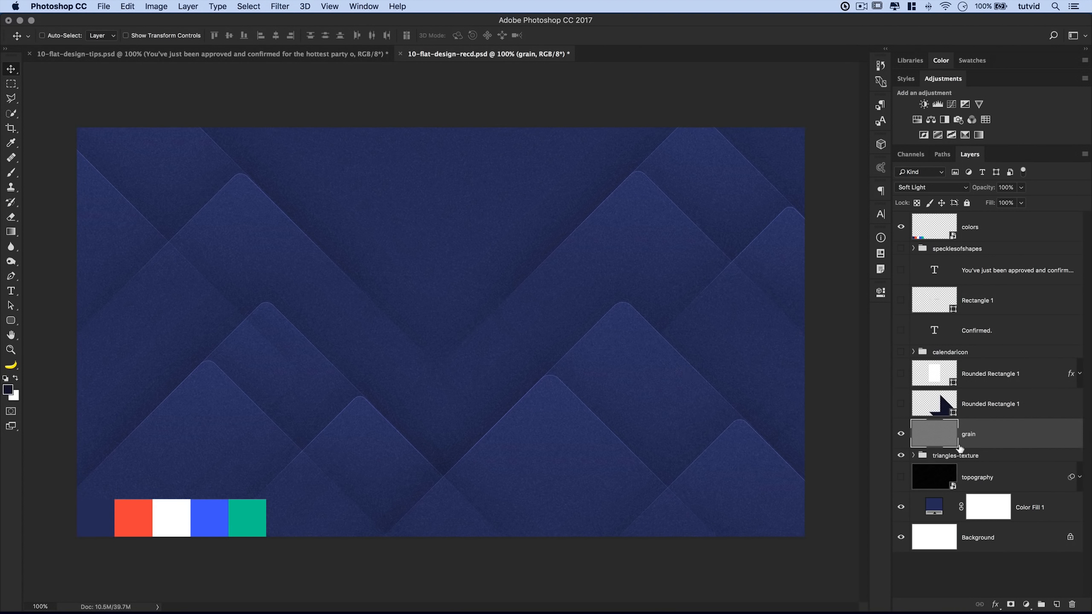
pyautogui.moveTo(983, 189); pyautogui.dragTo(941, 186)
# - Create a new layer above the triangles-texture group and name it "lights"
pyautogui.press('d')
pyautogui.press('x')
pyautogui.click(955, 456)
pyautogui.click(1057, 604)
pyautogui.doubleClick(971, 464)
pyautogui.write('lights')
pyautogui.press('Return')
# - Reset the foreground and background colors, swap them and fill the lights layer with white
pyautogui.press('d')
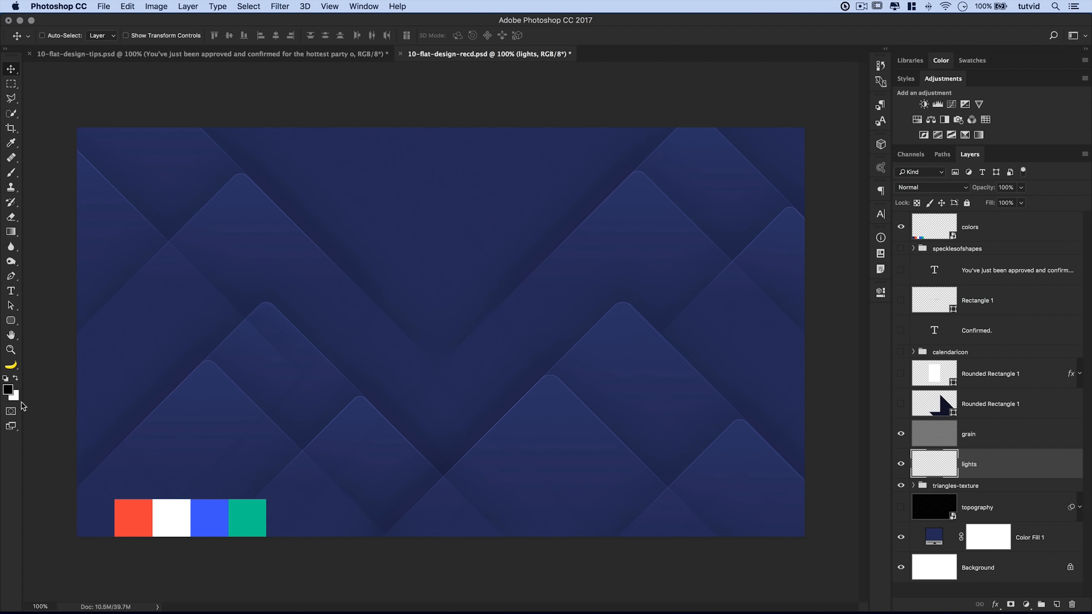
pyautogui.press('x')
pyautogui.hotkey('alt', 'BackSpace')
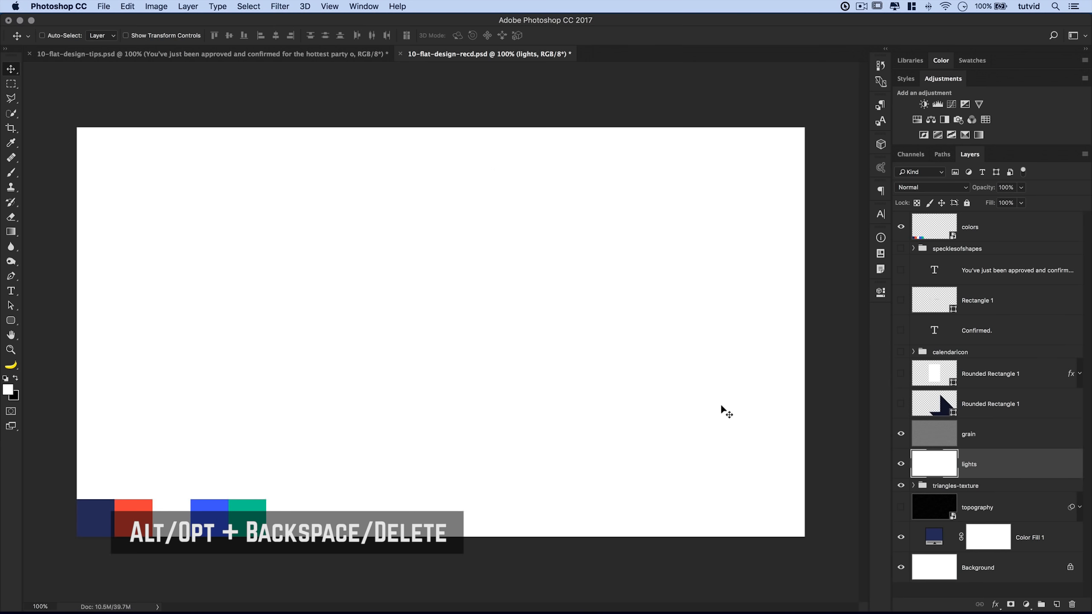
# - Render a spot light with Lighting Effects on the lights layer, placed to shine in from the canvas's upper-right corner
pyautogui.click(280, 7)
pyautogui.moveTo(379, 196)
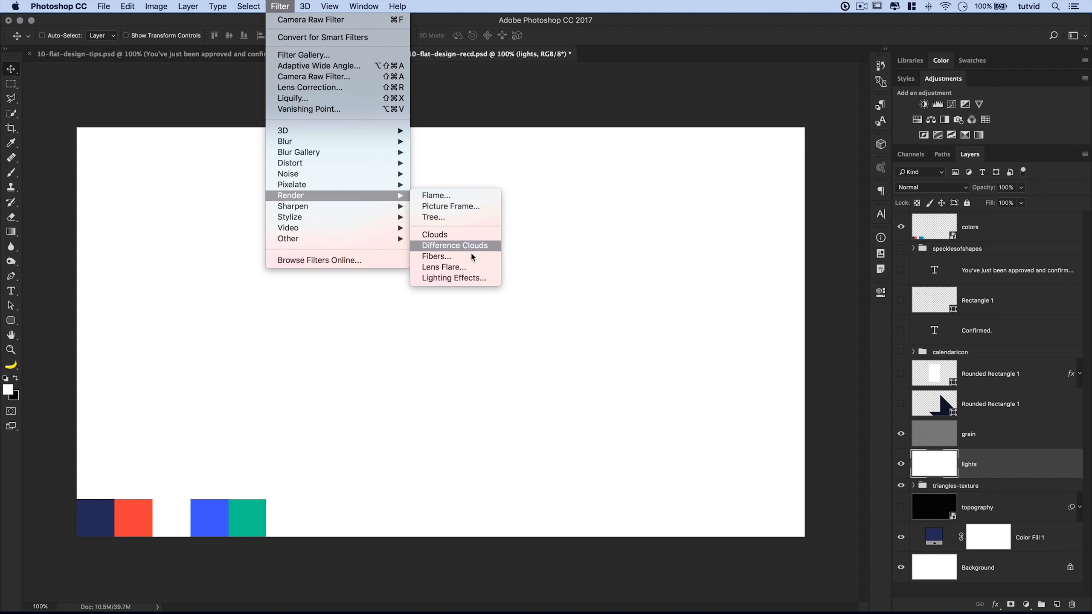
pyautogui.click(472, 279)
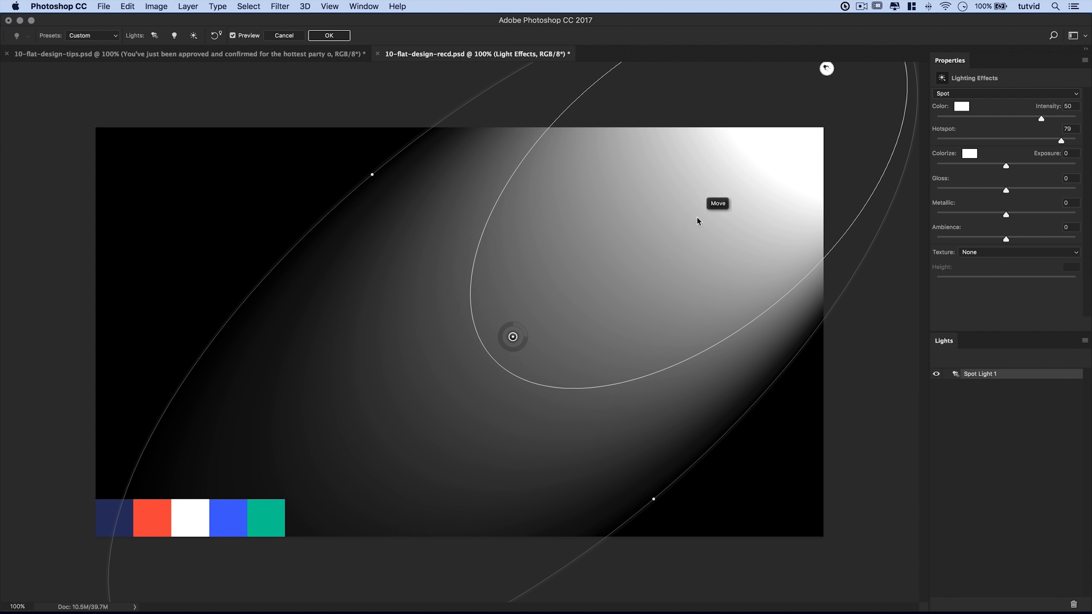
pyautogui.moveTo(624, 261); pyautogui.dragTo(690, 222)
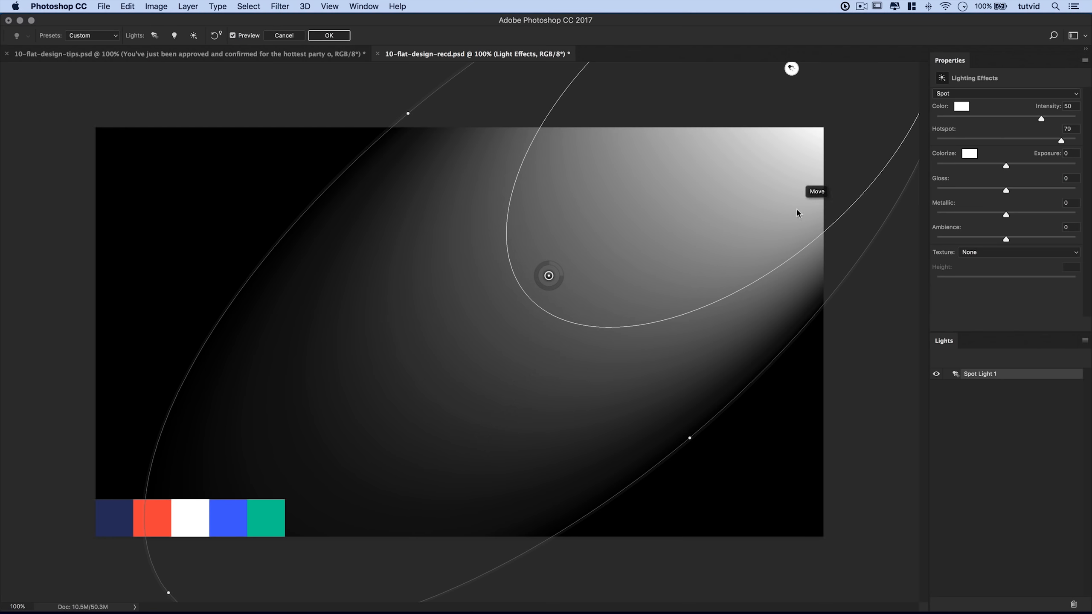
pyautogui.press('super+minus')
pyautogui.press('super+minus')
pyautogui.press('super+minus')
pyautogui.press('super+minus')
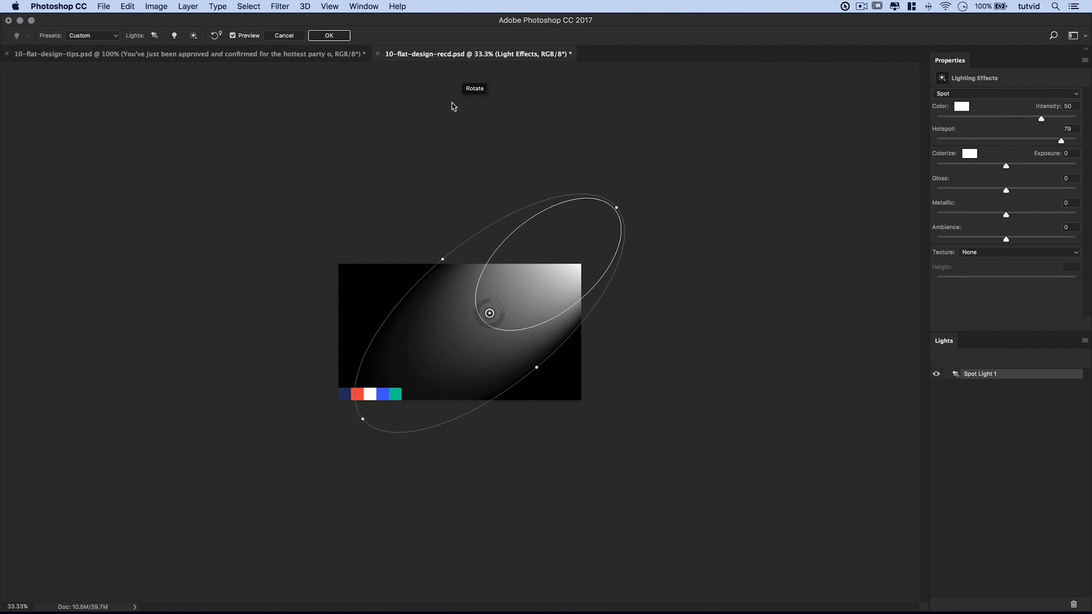
pyautogui.click(330, 36)
# - Change the lights layer's blend mode so the spot light brightens the diamond texture beneath it
pyautogui.click(932, 187)
pyautogui.press('super+plus')
pyautogui.press('super+plus')
# - Show all layers from the long shadow shape up to the specklesofshapes group
pyautogui.click(990, 405)
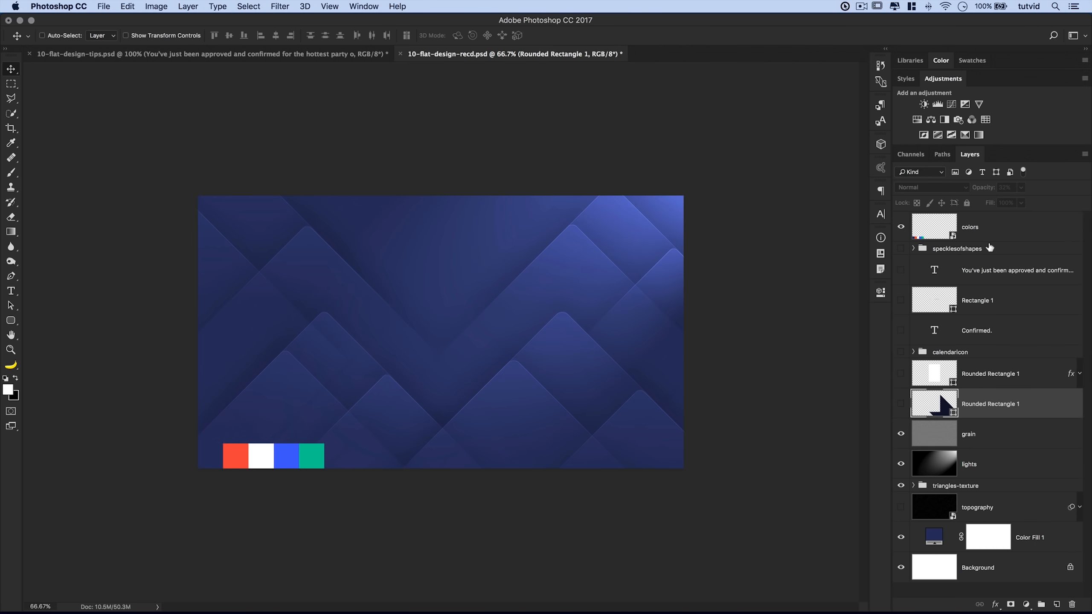
pyautogui.keyDown('shift'); pyautogui.click(994, 249); pyautogui.keyUp('shift')
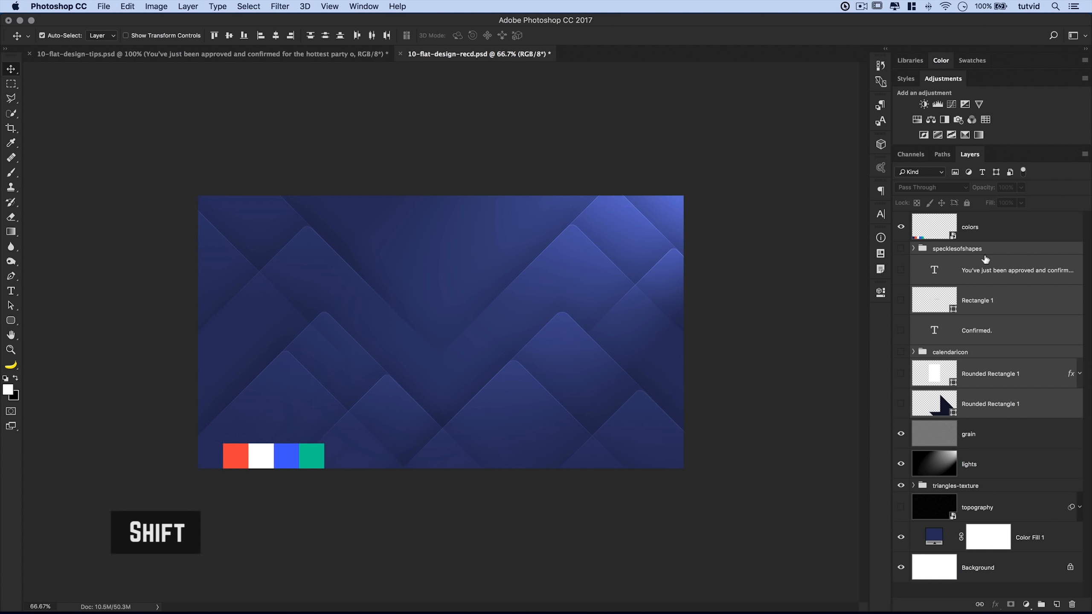
pyautogui.press('super+comma')
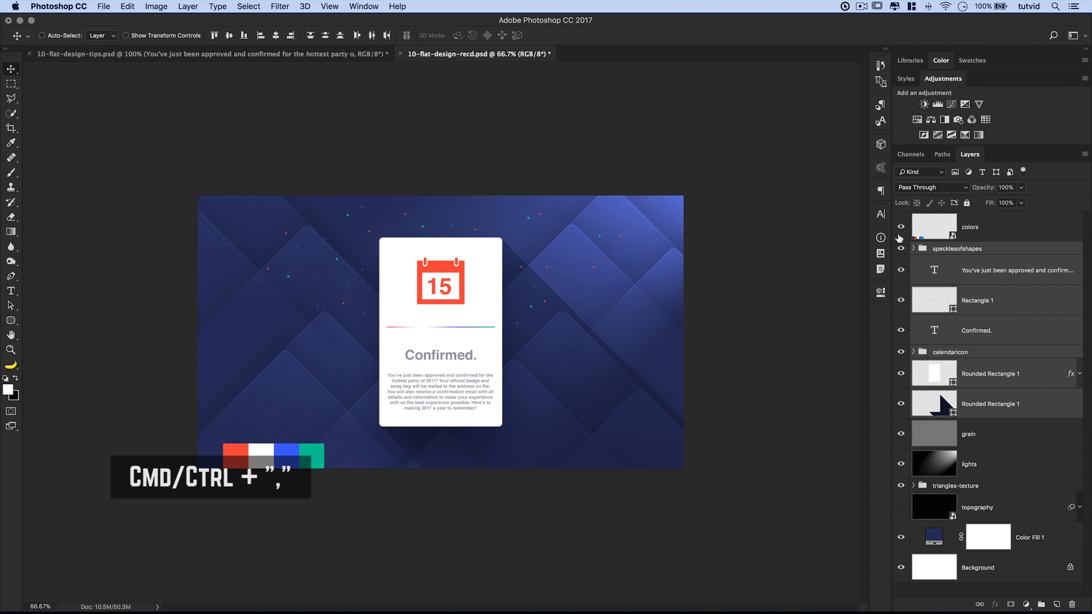
# - Hide the colors swatch layer, toggling it once to compare the design with and without the palette
pyautogui.click(901, 227)
pyautogui.click(990, 249)
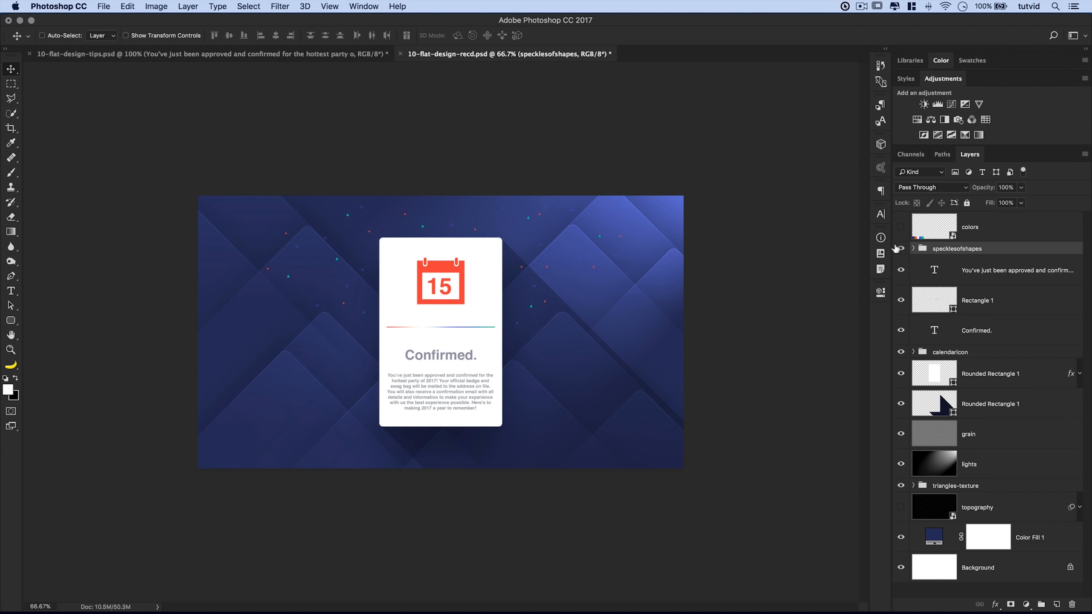
pyautogui.click(901, 227)
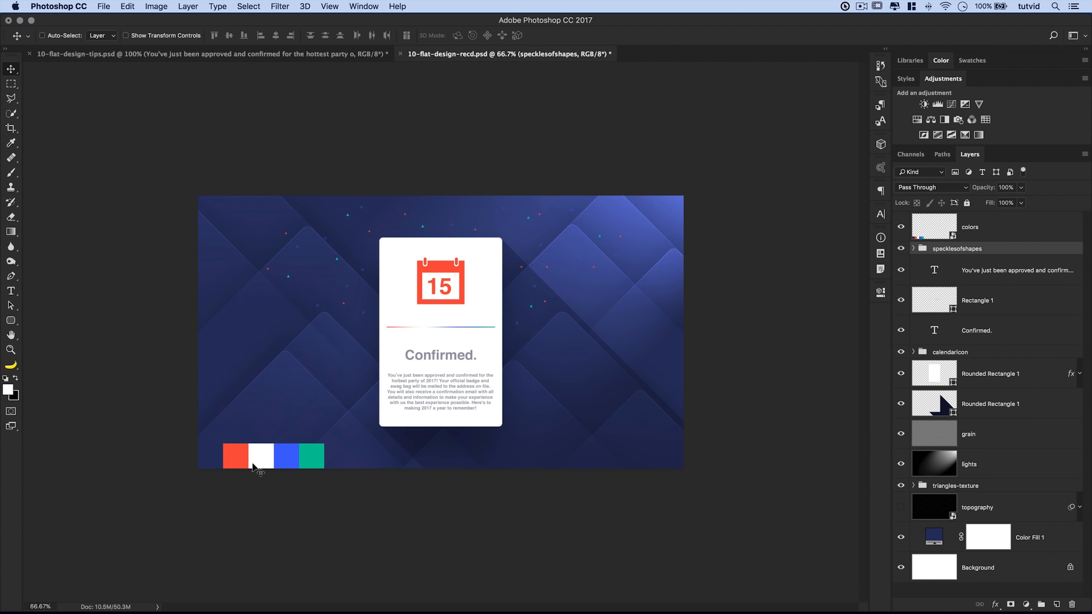
pyautogui.click(901, 227)
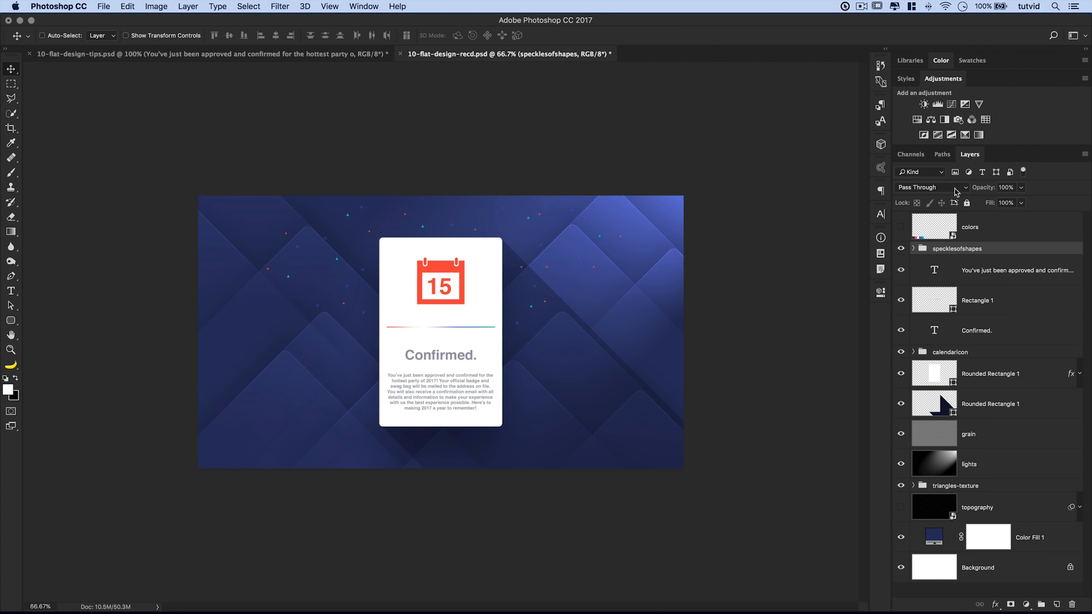
# - Add a Color Balance adjustment layer above the specklesofshapes group, shifting the midtones toward cyan and the shadows toward blue and red
pyautogui.click(931, 119)
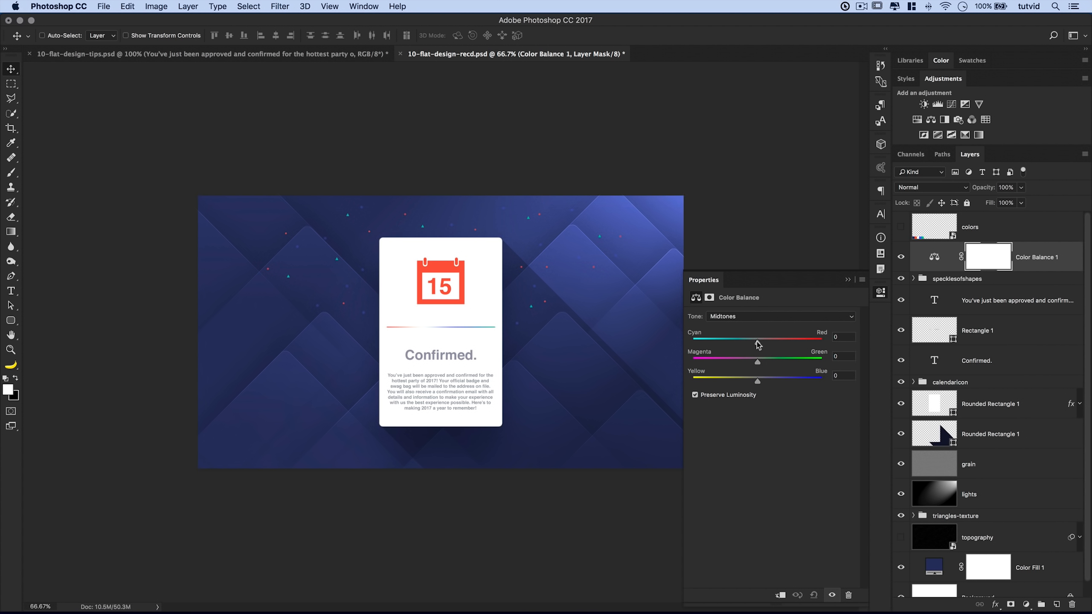
pyautogui.moveTo(758, 343); pyautogui.dragTo(734, 343)
pyautogui.click(780, 317)
pyautogui.click(727, 307)
pyautogui.moveTo(758, 381); pyautogui.dragTo(772, 382)
pyautogui.moveTo(758, 343)
pyautogui.mouseDown()
pyautogui.moveTo(788, 342)
pyautogui.moveTo(777, 341)
pyautogui.mouseUp()
# - Set the Color Balance highlights to -32 for Cyan–Red, +14 for Magenta–Green and -34 for Yellow–Blue
pyautogui.click(764, 317)
pyautogui.click(762, 334)
pyautogui.moveTo(758, 381); pyautogui.dragTo(736, 382)
pyautogui.moveTo(758, 343); pyautogui.dragTo(736, 343)
pyautogui.moveTo(757, 362); pyautogui.dragTo(765, 362)
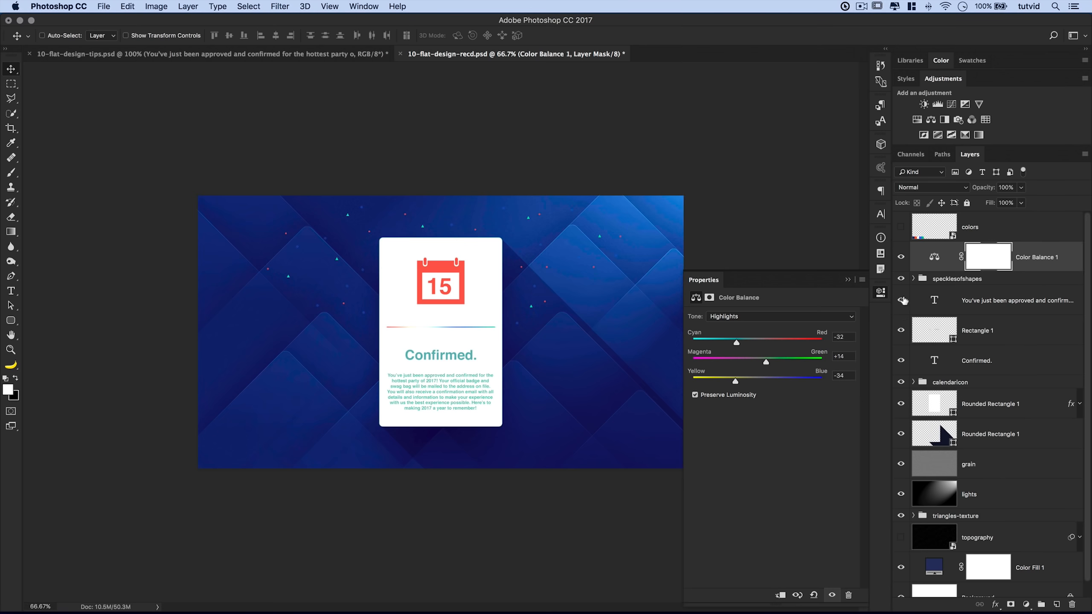
# - Collapse the adjustment's properties and compare the design with and without the Color Balance layer
pyautogui.click(881, 293)
pyautogui.click(901, 258)
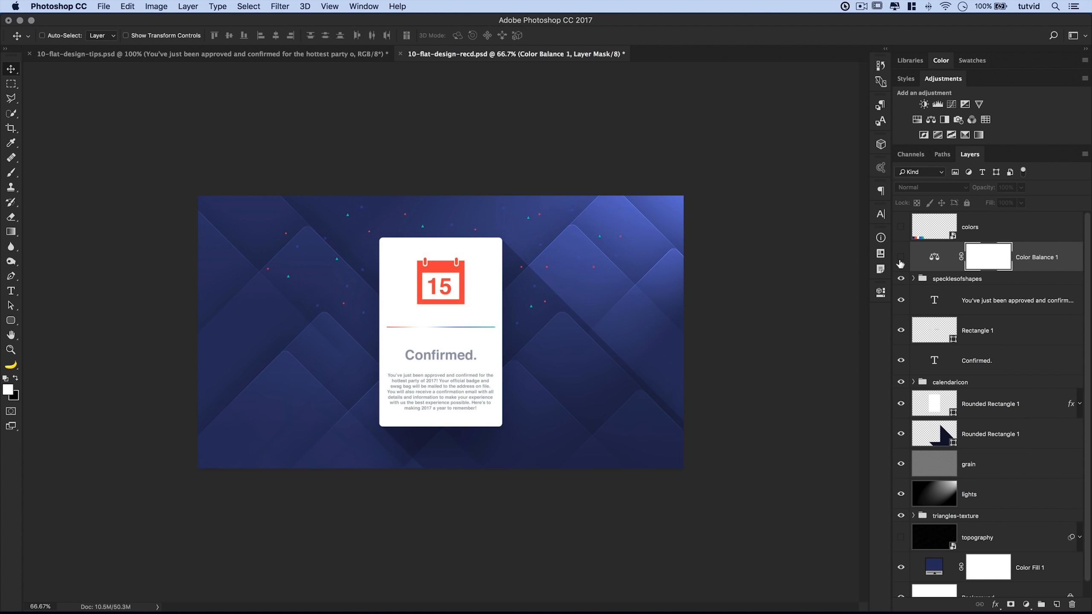
pyautogui.click(901, 258)
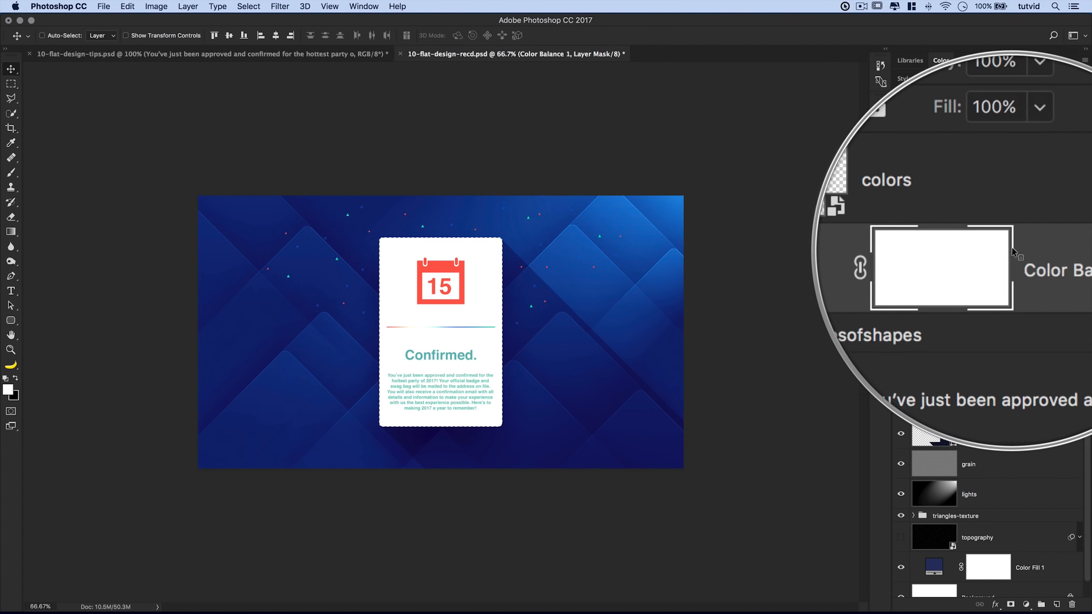
# - Fill the card-shaped selection with black on the Color Balance mask to exclude the card from the adjustment, and deselect
pyautogui.press('super+BackSpace')
pyautogui.press('super+d')
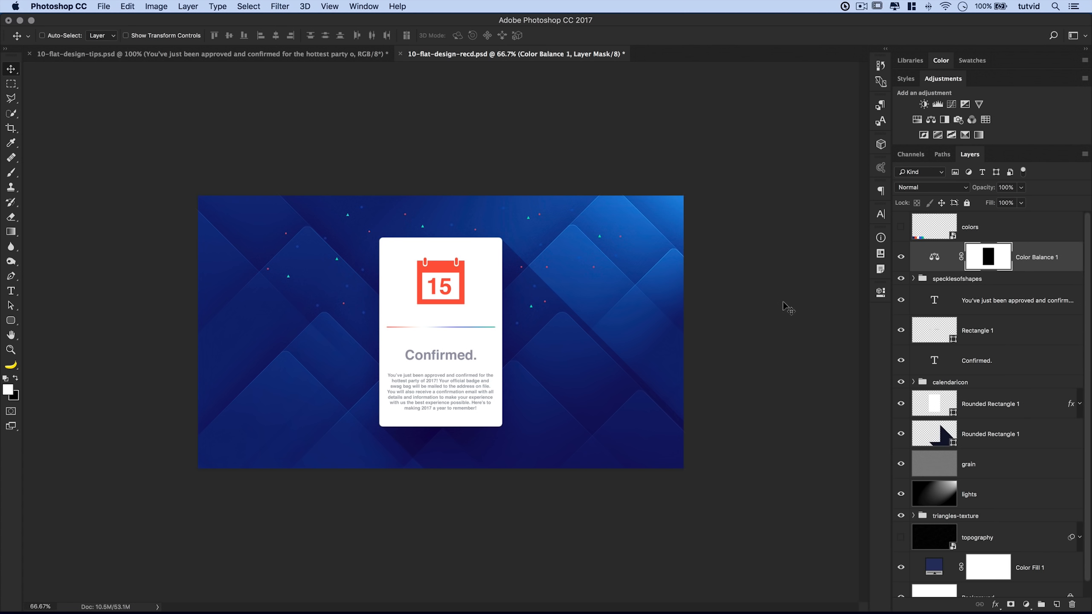
# - Open Export As for specklesofshapes, Rectangle 1, calendaricon, both Rounded Rectangle 1 layers and triangles-texture, with the dialog made smaller and moved aside
pyautogui.scroll(-1, 1070, 430)
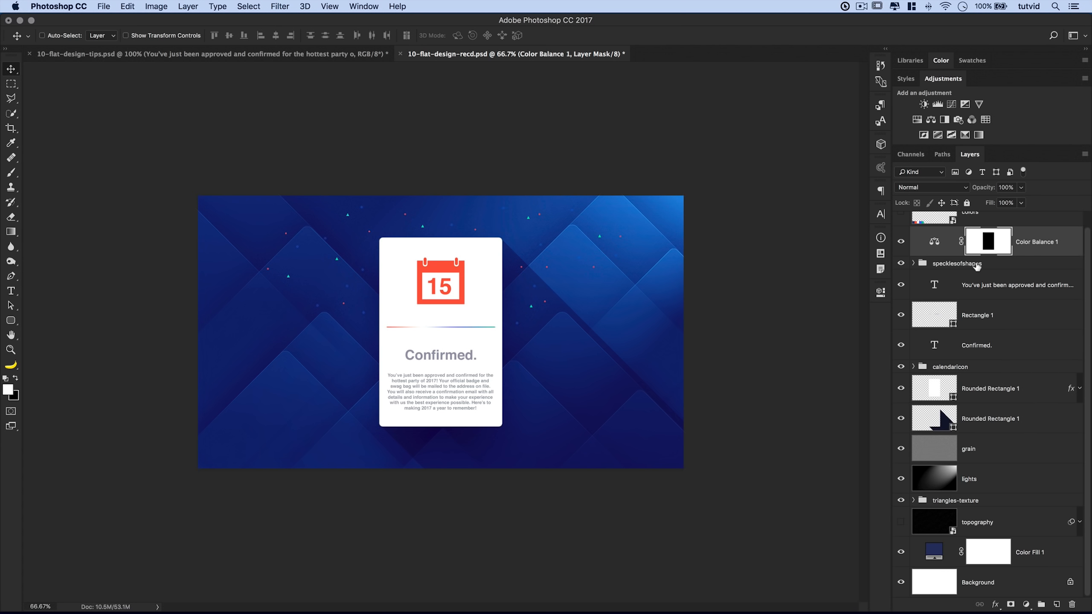
pyautogui.click(995, 264)
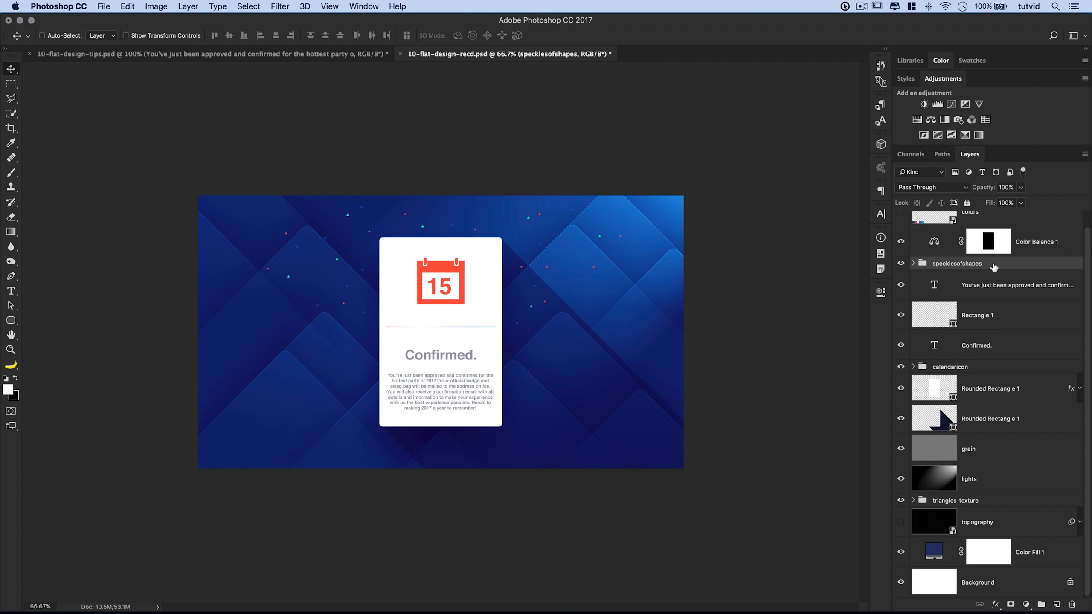
pyautogui.keyDown('super'); pyautogui.click(989, 315); pyautogui.keyUp('super')
pyautogui.keyDown('super'); pyautogui.click(959, 366); pyautogui.keyUp('super')
pyautogui.keyDown('super'); pyautogui.click(989, 388); pyautogui.keyUp('super')
pyautogui.keyDown('super'); pyautogui.click(989, 419); pyautogui.keyUp('super')
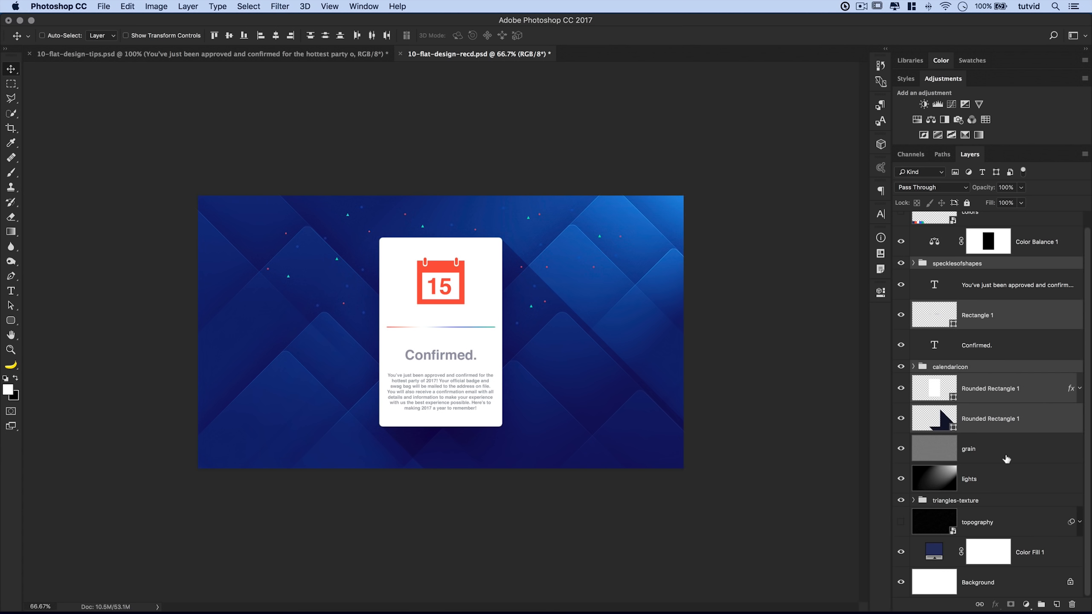
pyautogui.keyDown('super'); pyautogui.click(983, 502); pyautogui.keyUp('super')
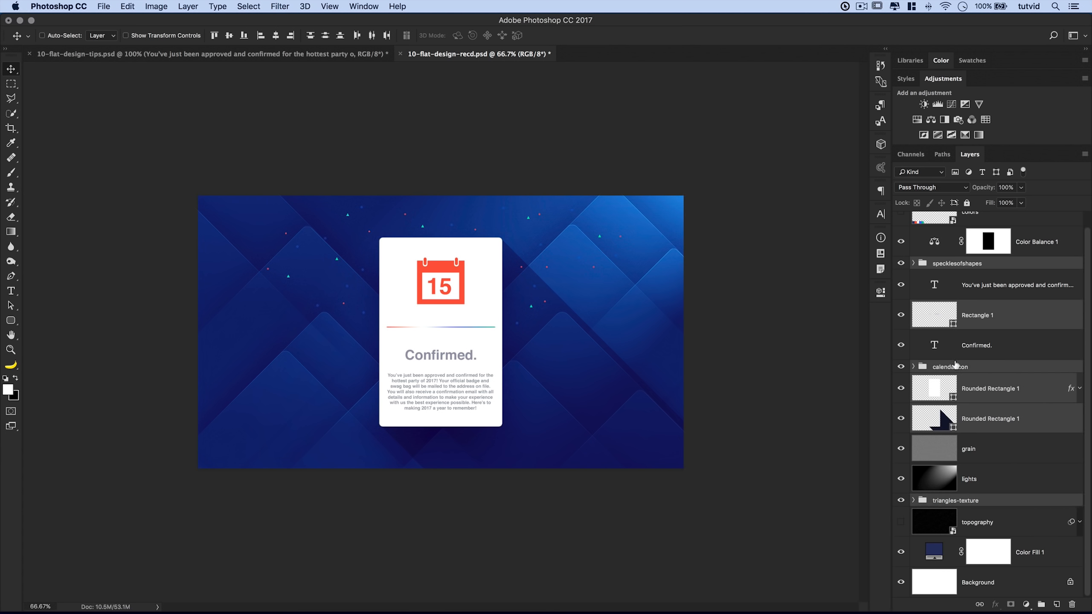
pyautogui.rightClick(986, 262)
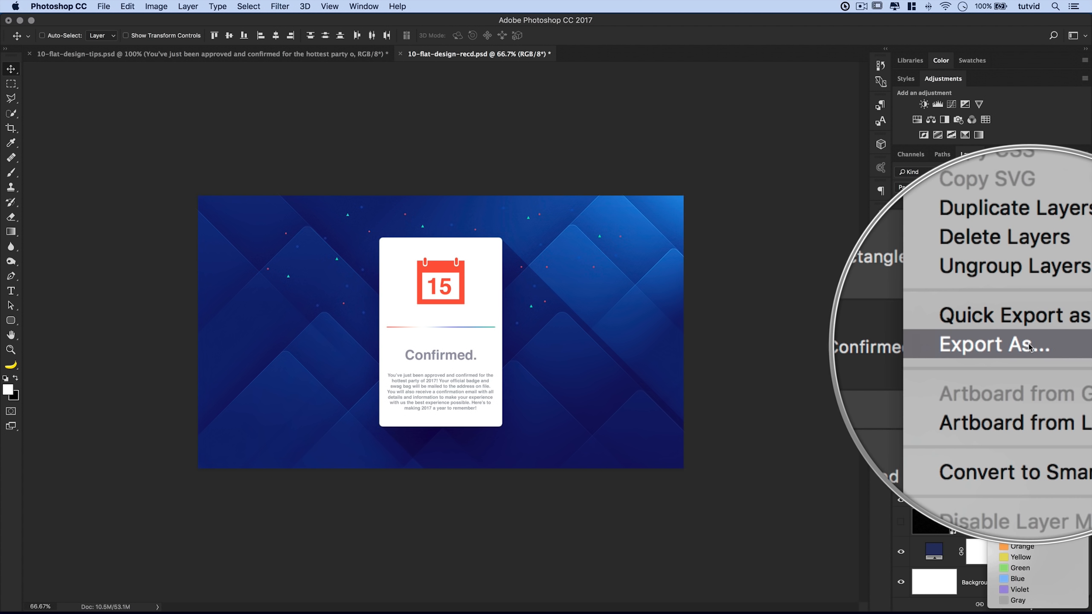
pyautogui.click(1030, 344)
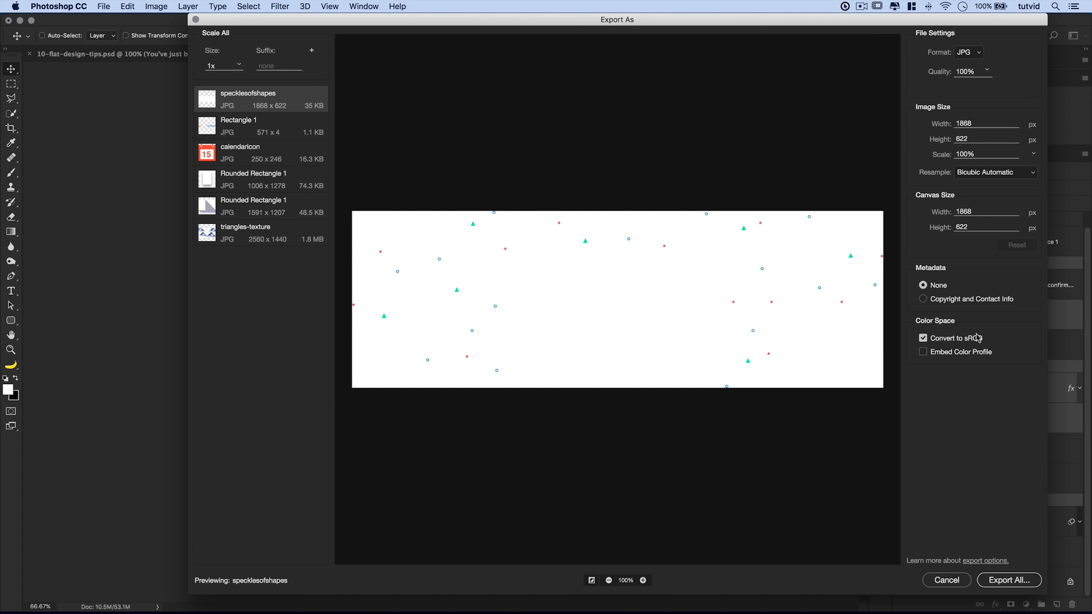
pyautogui.moveTo(1046, 595); pyautogui.dragTo(931, 511)
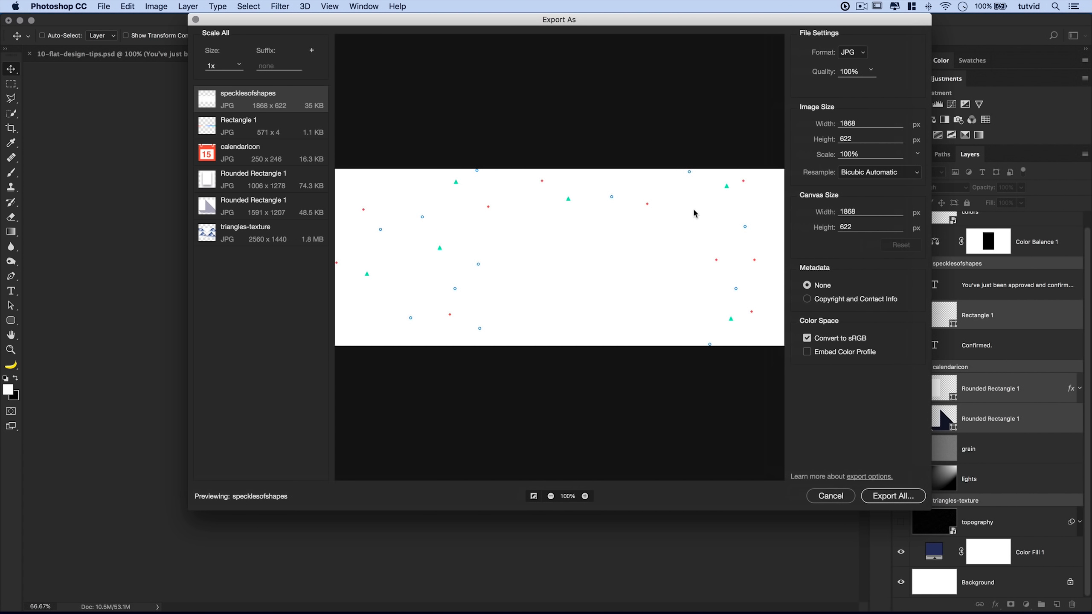
pyautogui.moveTo(604, 20); pyautogui.dragTo(506, 62)
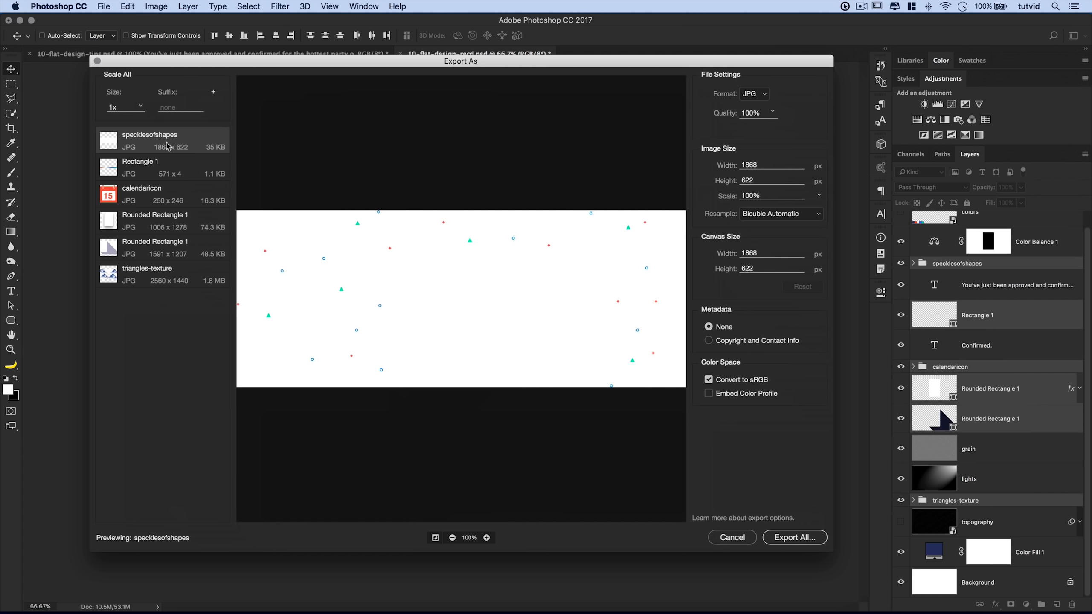
# - Set the specklesofshapes export format to PNG with transparency
pyautogui.click(767, 94)
pyautogui.click(749, 105)
# - Try an export width of 1680 px for specklesofshapes, and undo the size change
pyautogui.doubleClick(754, 168)
pyautogui.write('1')
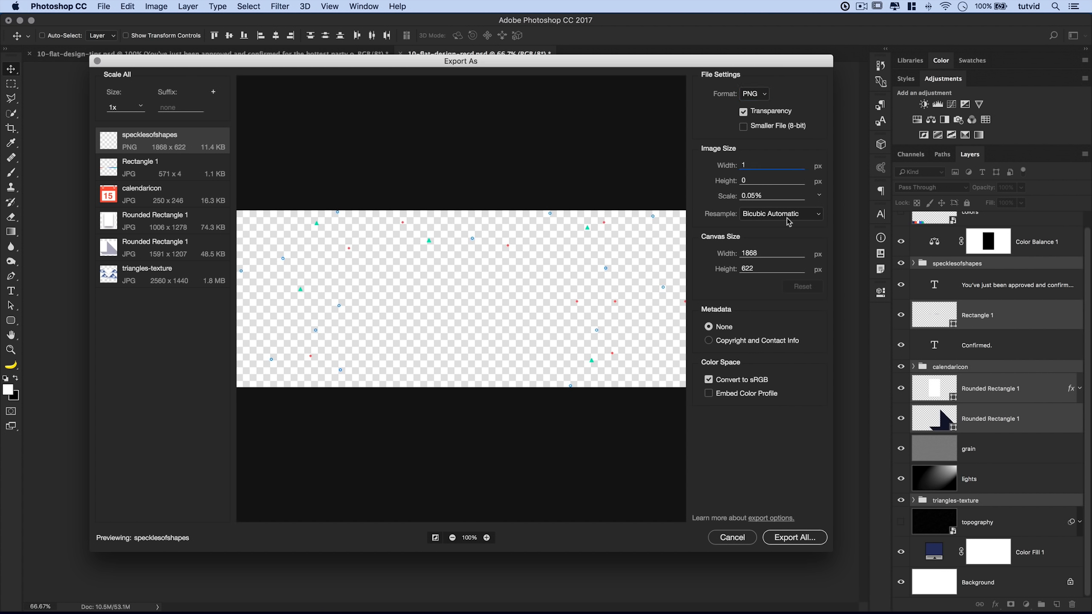
pyautogui.write('680')
pyautogui.press('Tab')
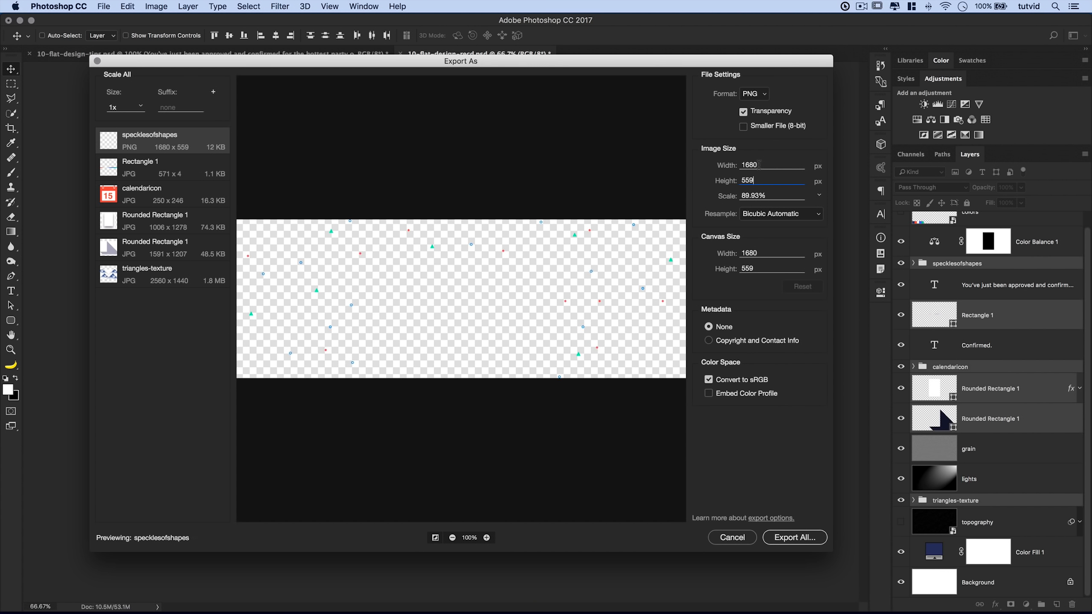
pyautogui.press('super+z')
pyautogui.click(772, 416)
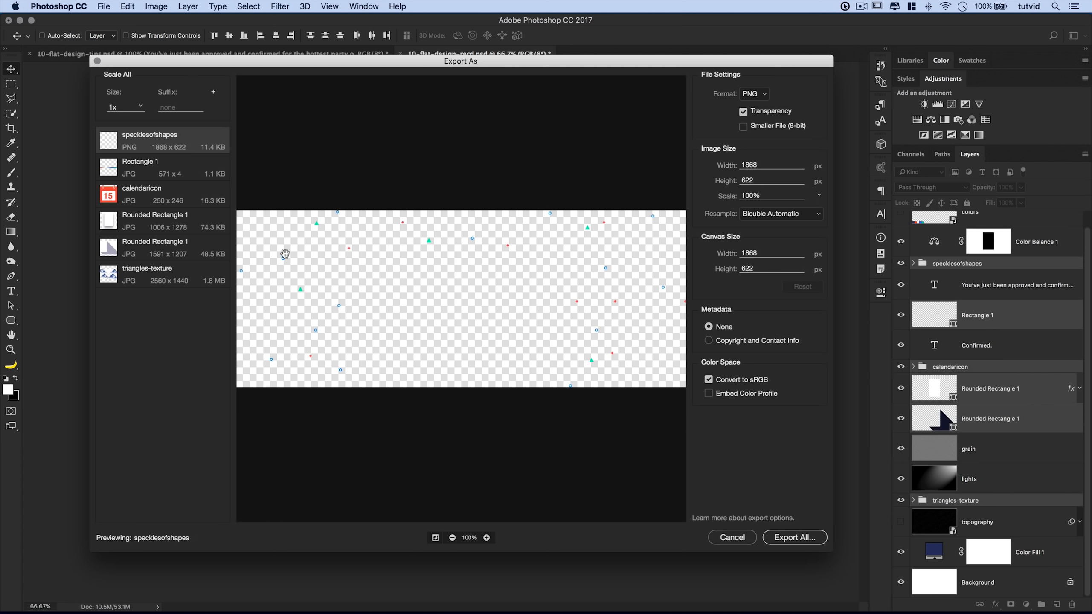
# - Lower the JPG quality of the Rectangle 1 export, and bring up the calendaricon asset's export settings
pyautogui.click(182, 174)
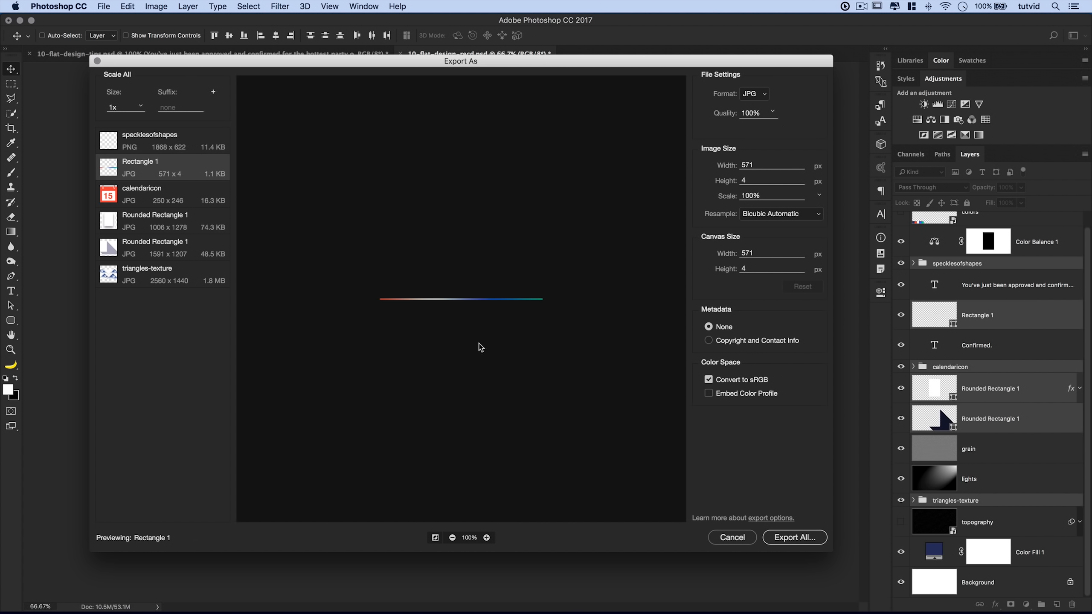
pyautogui.click(772, 112)
pyautogui.moveTo(775, 126); pyautogui.dragTo(758, 126)
pyautogui.click(708, 169)
pyautogui.click(155, 187)
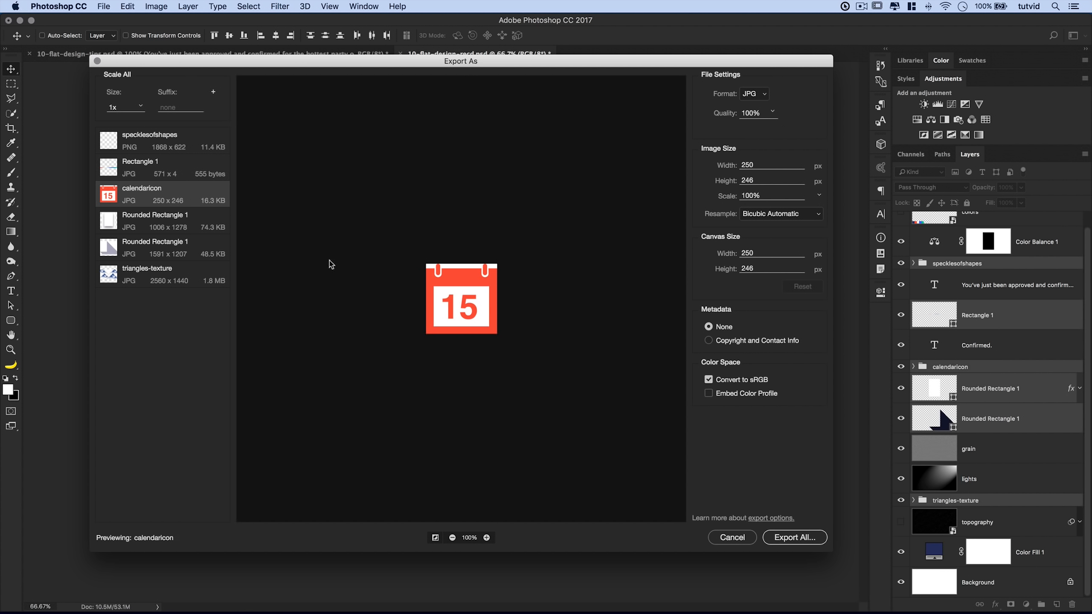